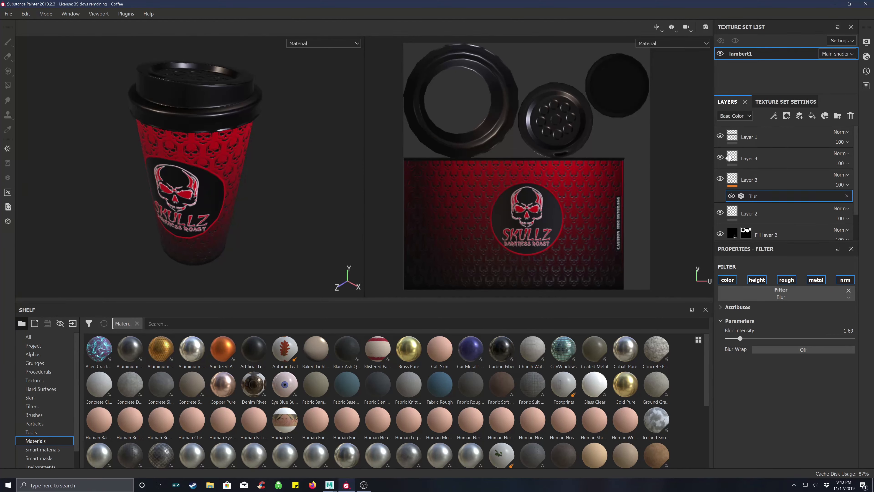
# - Look over the textured coffee cup and its layer stack, and switch to the untextured cup scene in Autodesk Maya
pyautogui.scroll(-1, 777, 171)
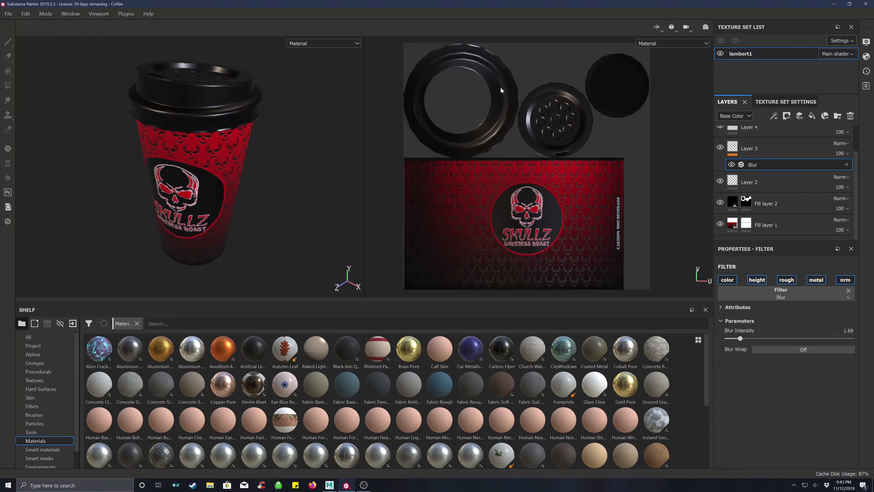
pyautogui.keyDown('alt'); pyautogui.moveTo(295, 116); pyautogui.dragTo(301, 141); pyautogui.keyUp('alt')
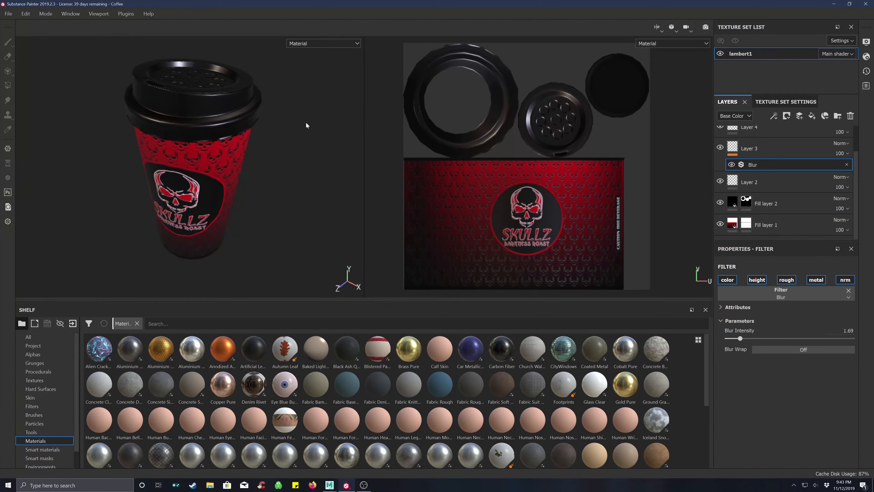
pyautogui.keyDown('alt'); pyautogui.moveTo(298, 140); pyautogui.dragTo(293, 139); pyautogui.keyUp('alt')
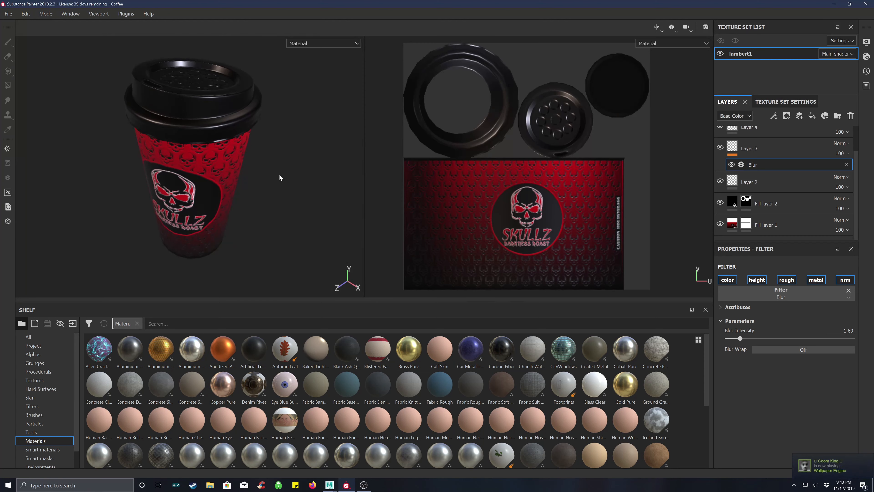
pyautogui.keyDown('alt'); pyautogui.moveTo(280, 175); pyautogui.dragTo(279, 163); pyautogui.keyUp('alt')
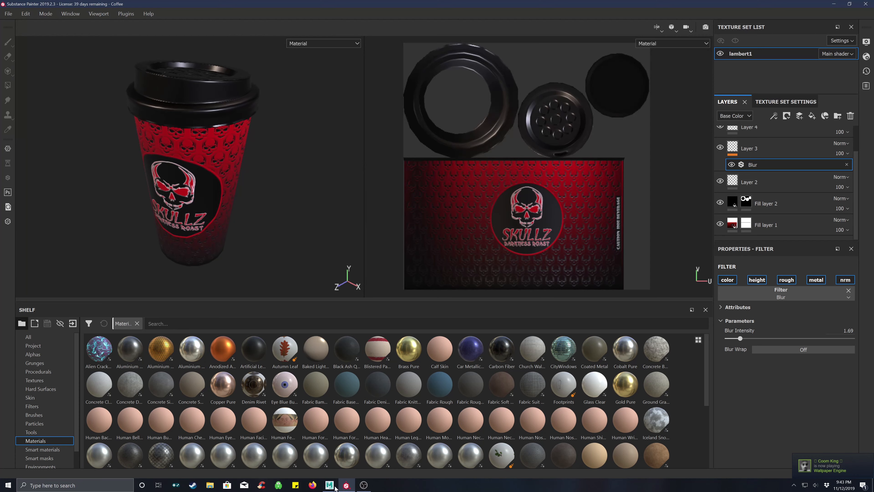
pyautogui.moveTo(324, 487)
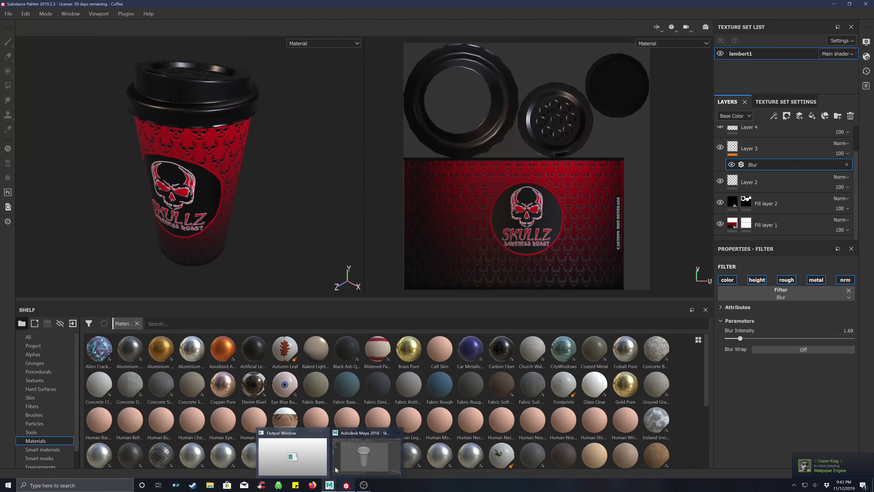
pyautogui.click(364, 432)
# - Select the low-poly Cuph_low mesh and hide it to leave only the high-poly cup in view
pyautogui.keyDown('alt'); pyautogui.moveTo(503, 223); pyautogui.dragTo(507, 220); pyautogui.keyUp('alt')
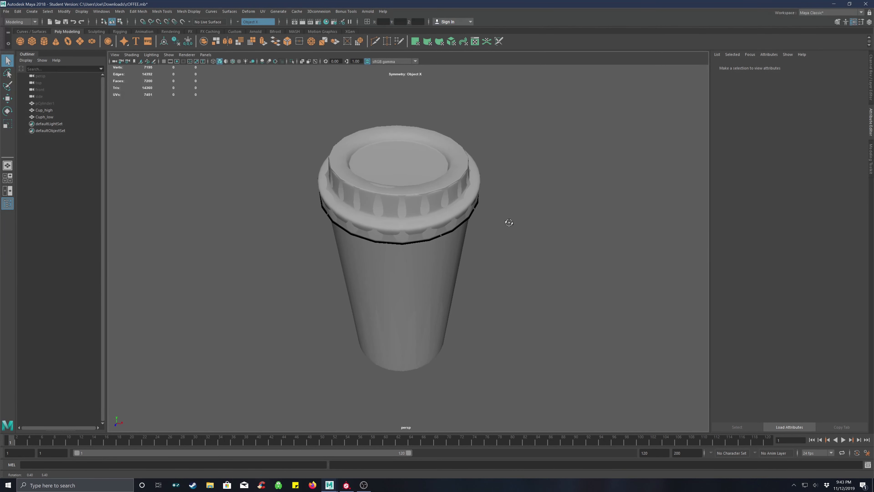
pyautogui.keyDown('alt'); pyautogui.moveTo(527, 256); pyautogui.dragTo(525, 244); pyautogui.keyUp('alt')
pyautogui.click(425, 249)
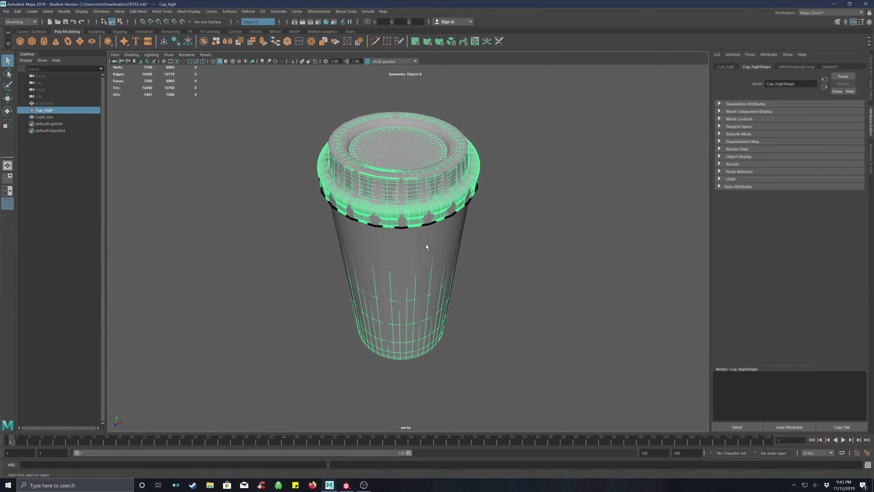
pyautogui.click(412, 254)
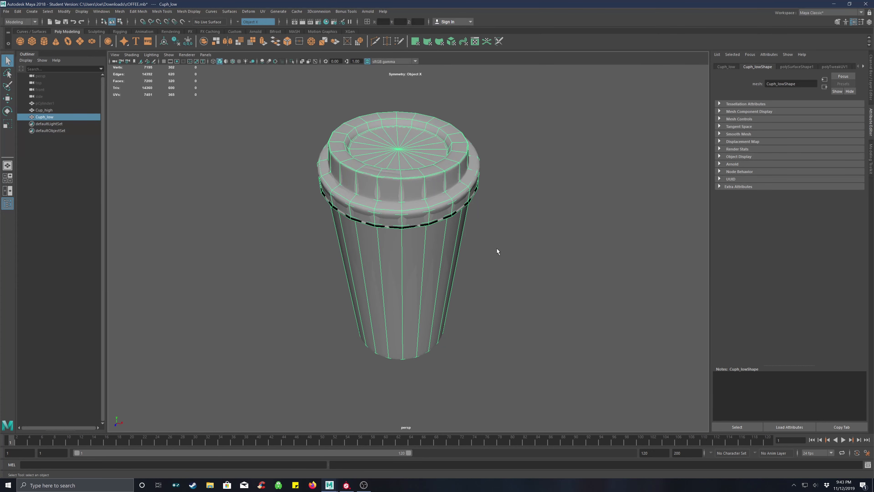
pyautogui.hotkey('ctrl', 'h')
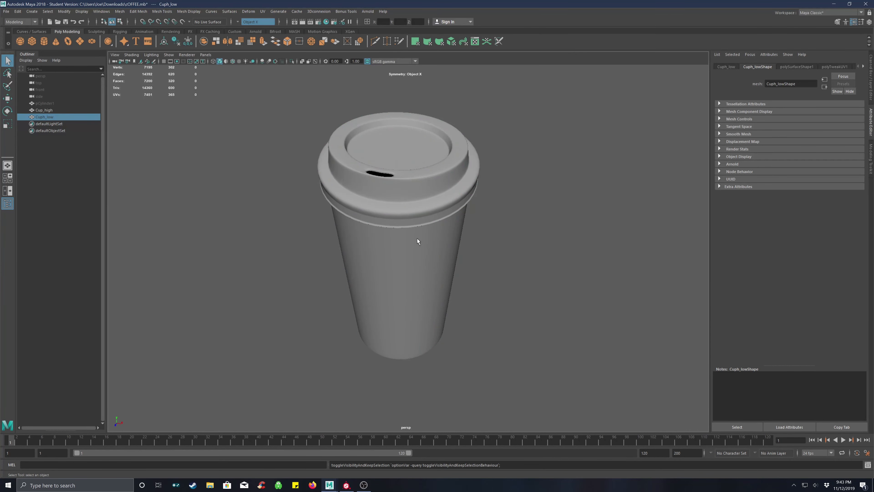
# - Examine the high-poly cup's smooth body, lid rim, recessed top and drinking hole from several angles
pyautogui.keyDown('alt'); pyautogui.moveTo(399, 276); pyautogui.dragTo(411, 219); pyautogui.keyUp('alt')
pyautogui.scroll(-5, 386, 162)
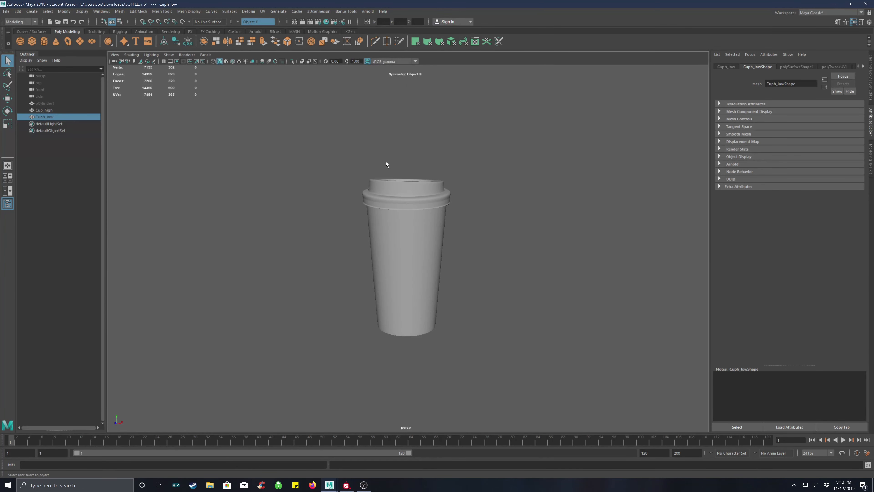
pyautogui.scroll(10, 403, 183)
pyautogui.keyDown('alt'); pyautogui.moveTo(408, 171); pyautogui.dragTo(377, 171); pyautogui.keyUp('alt')
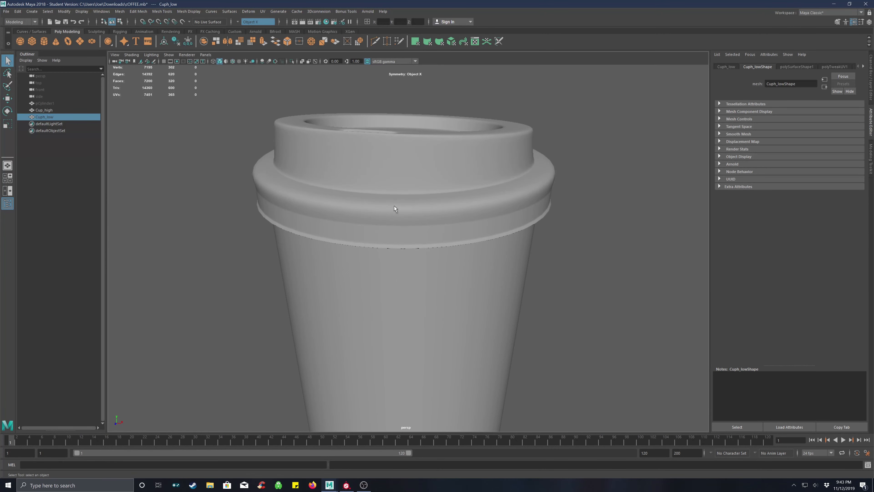
pyautogui.keyDown('alt'); pyautogui.moveTo(397, 209); pyautogui.dragTo(393, 182, button='middle'); pyautogui.keyUp('alt')
pyautogui.keyDown('alt'); pyautogui.moveTo(392, 181); pyautogui.dragTo(383, 191); pyautogui.keyUp('alt')
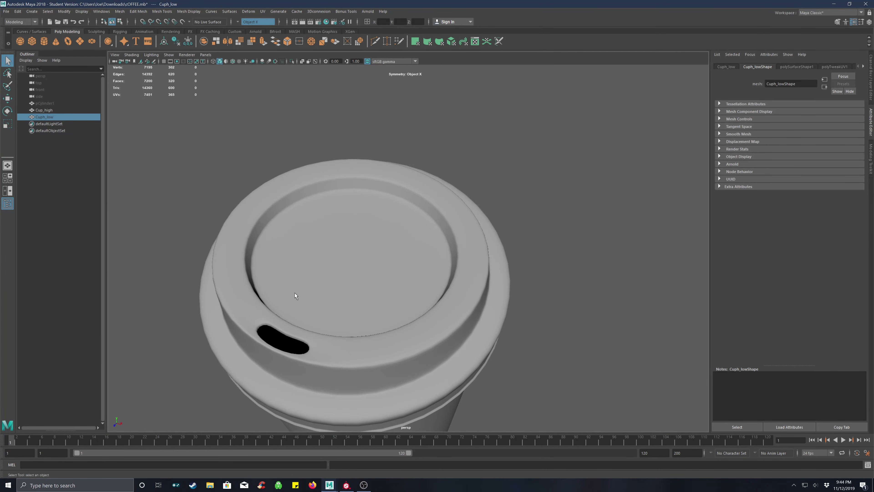
pyautogui.keyDown('alt'); pyautogui.moveTo(353, 335); pyautogui.dragTo(399, 260); pyautogui.keyUp('alt')
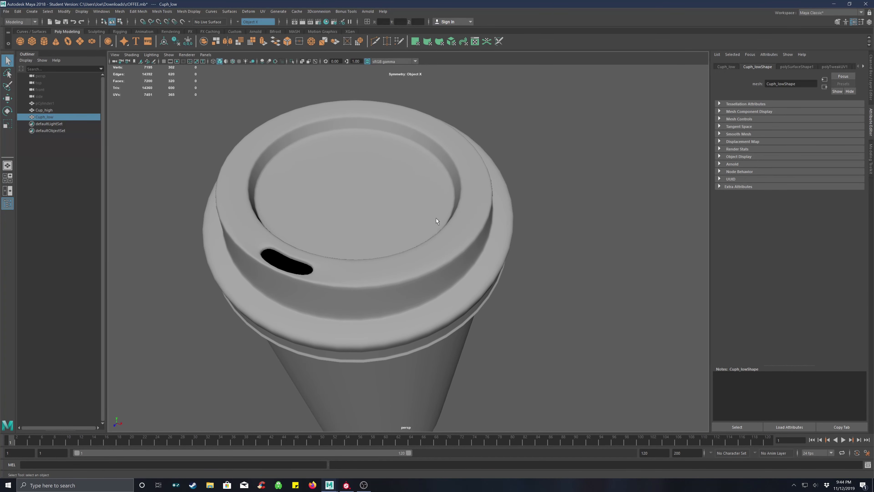
pyautogui.keyDown('alt'); pyautogui.moveTo(436, 218); pyautogui.dragTo(408, 222); pyautogui.keyUp('alt')
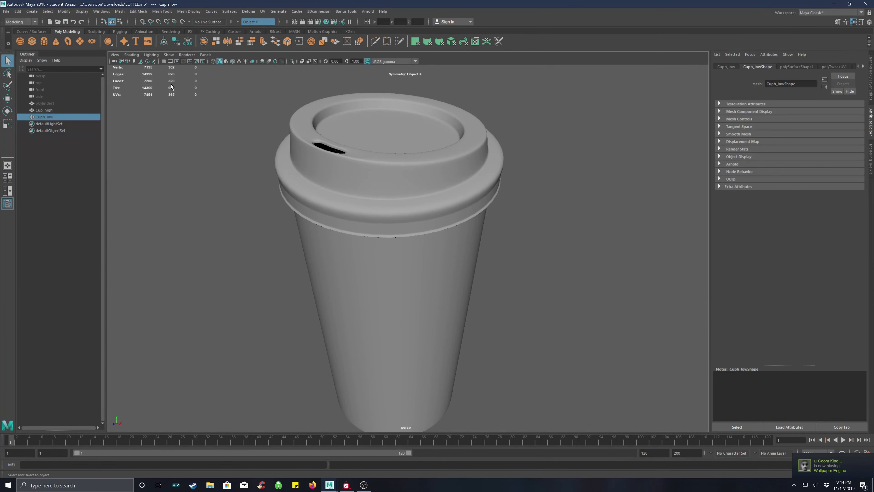
# - Select the high-poly Cup_high mesh to review its wireframe and polygon counts, and clear the selection
pyautogui.hotkey('ctrl', 'h')
pyautogui.click(368, 158)
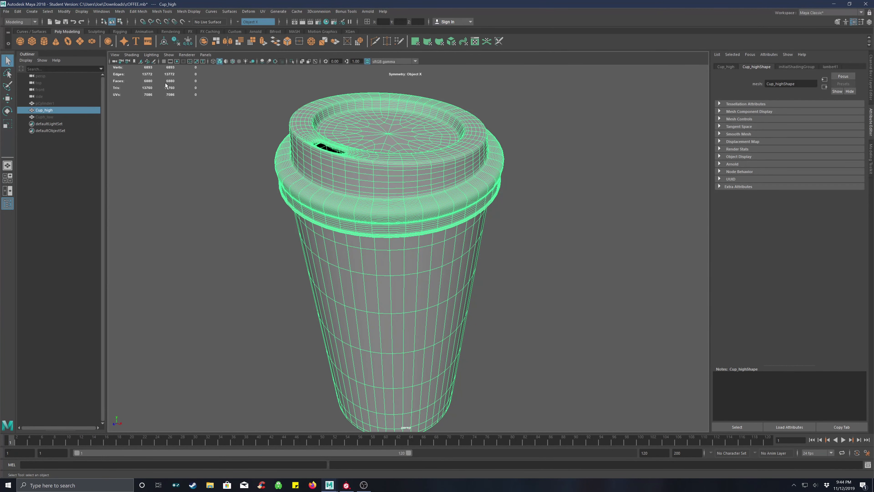
pyautogui.keyDown('alt'); pyautogui.moveTo(383, 187); pyautogui.dragTo(407, 180, button='middle'); pyautogui.keyUp('alt')
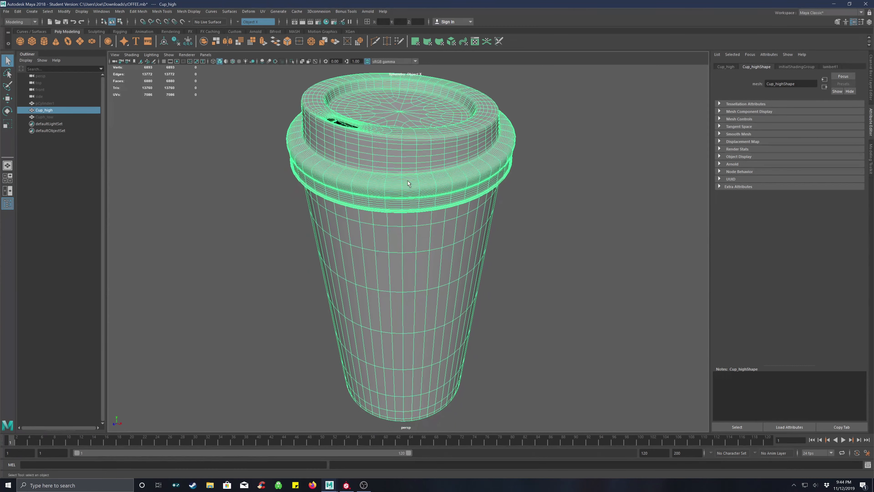
pyautogui.scroll(-3, 408, 181)
pyautogui.keyDown('alt'); pyautogui.moveTo(417, 181); pyautogui.dragTo(405, 194); pyautogui.keyUp('alt')
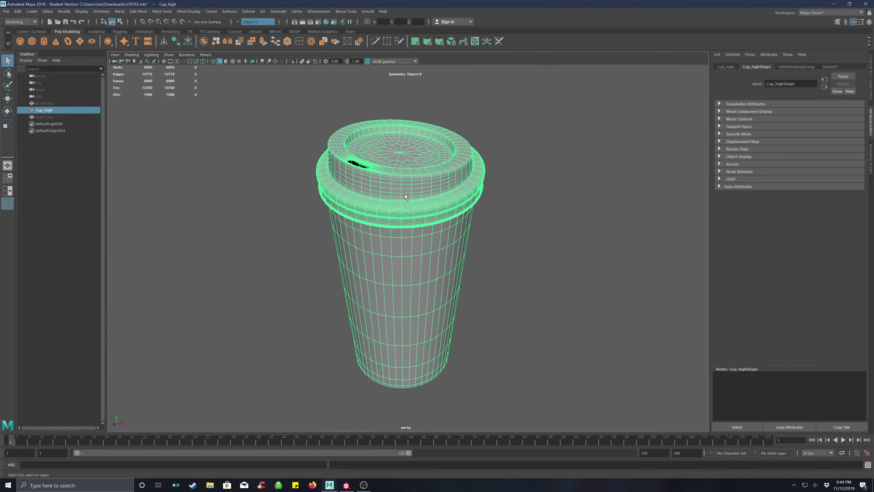
pyautogui.click(224, 185)
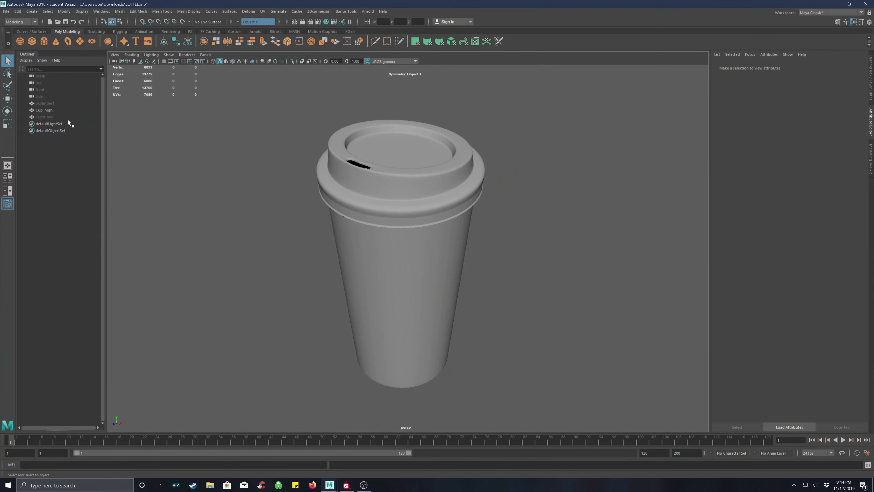
# - Show the hidden Cuph_low mesh again and examine its wireframe around the lid and body
pyautogui.click(49, 119)
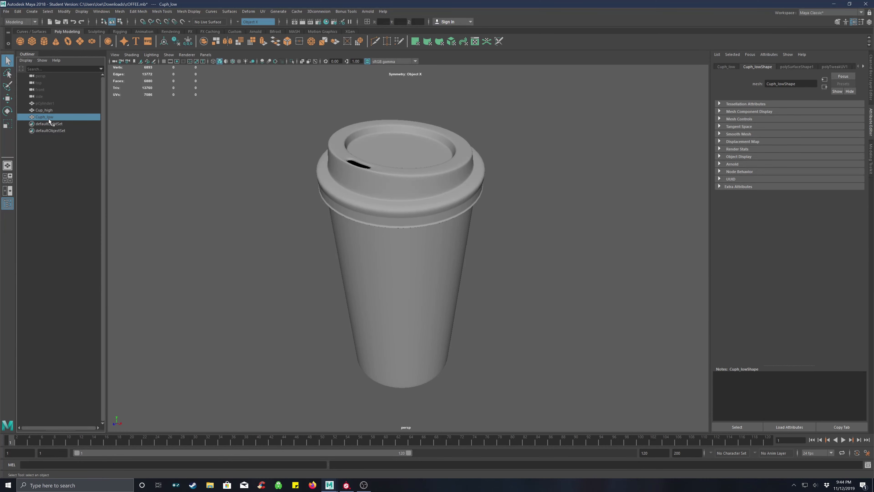
pyautogui.press('h')
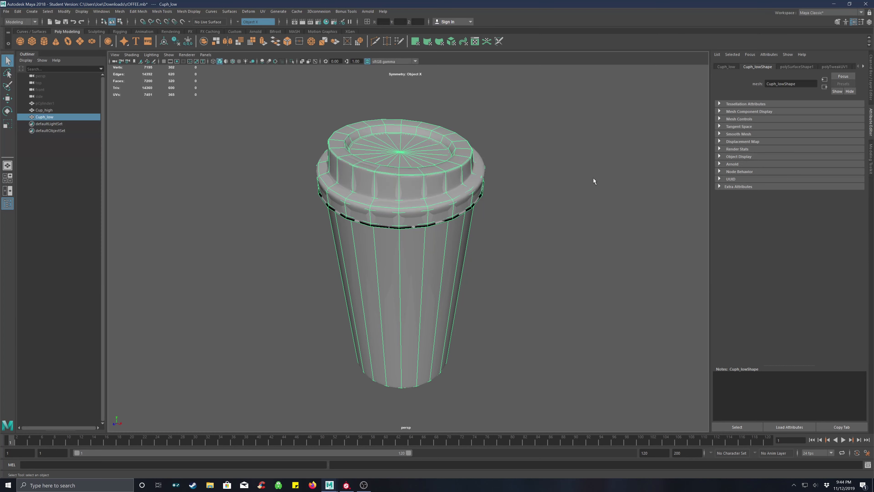
pyautogui.click(515, 182)
pyautogui.click(416, 182)
pyautogui.click(396, 174)
pyautogui.keyDown('alt'); pyautogui.moveTo(422, 180); pyautogui.dragTo(385, 177); pyautogui.keyUp('alt')
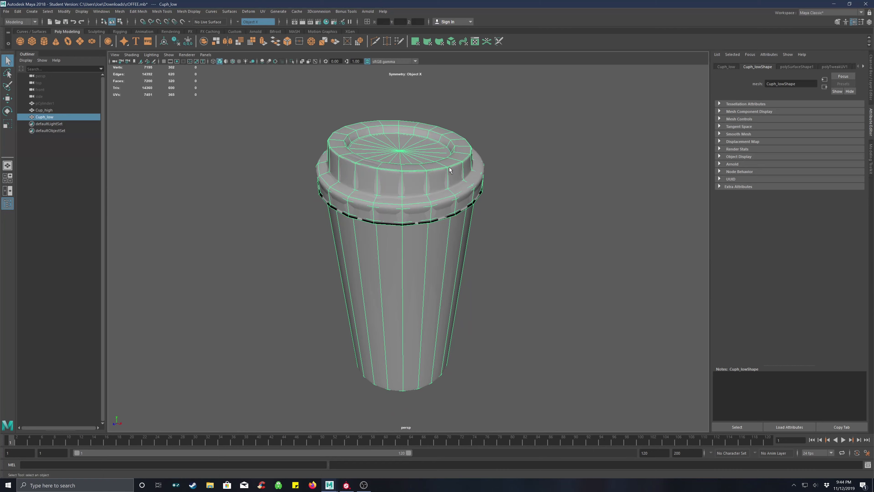
pyautogui.keyDown('alt'); pyautogui.moveTo(451, 171); pyautogui.dragTo(434, 183); pyautogui.keyUp('alt')
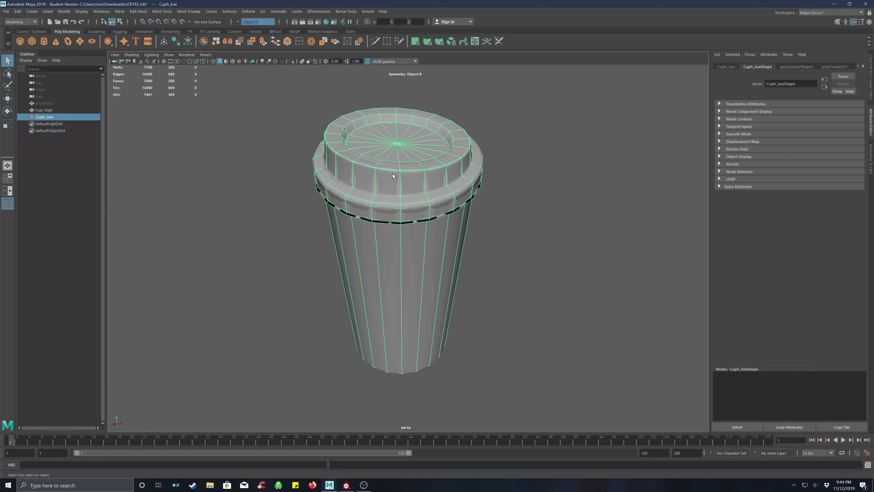
pyautogui.keyDown('alt'); pyautogui.moveTo(393, 173); pyautogui.dragTo(397, 180); pyautogui.keyUp('alt')
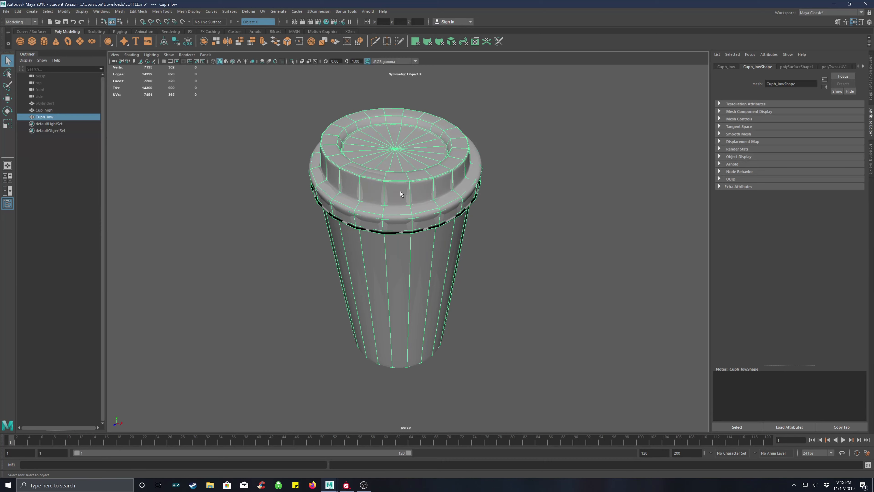
# - Try to select faces on the underside of the low-poly cup's lid rim with both meshes showing
pyautogui.keyDown('alt'); pyautogui.moveTo(400, 191); pyautogui.dragTo(414, 132); pyautogui.keyUp('alt')
pyautogui.scroll(3, 376, 153)
pyautogui.keyDown('alt'); pyautogui.moveTo(388, 138); pyautogui.dragTo(398, 164, button='middle'); pyautogui.keyUp('alt')
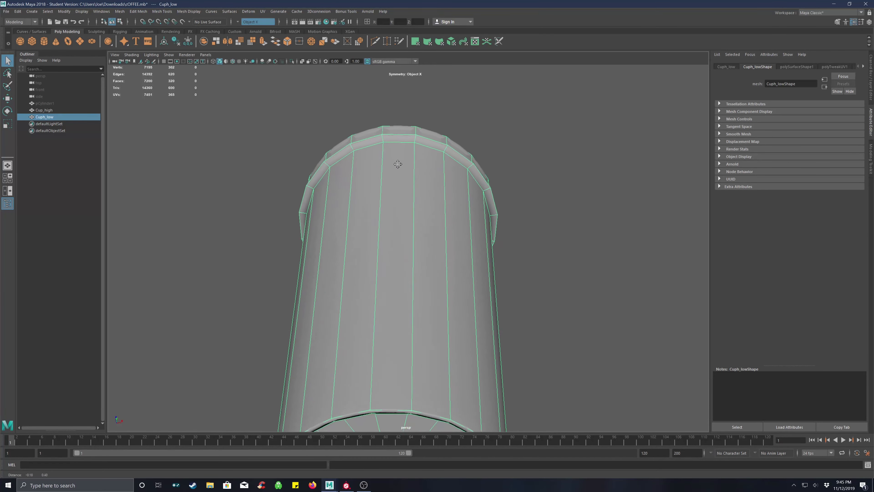
pyautogui.scroll(3, 416, 151)
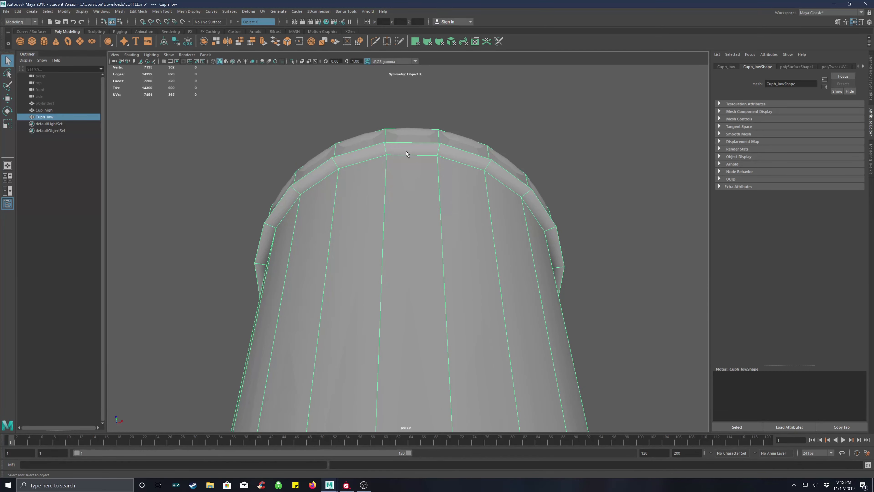
pyautogui.moveTo(406, 151); pyautogui.dragTo(407, 169, button='right')
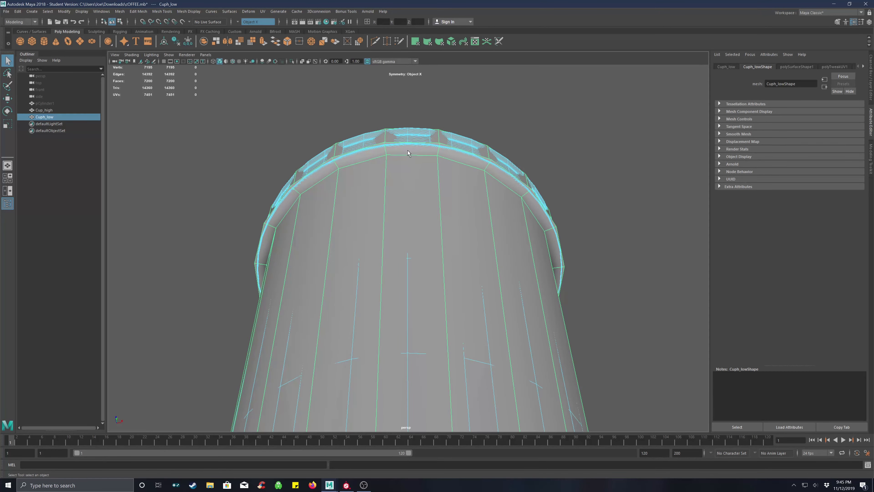
pyautogui.click(412, 168)
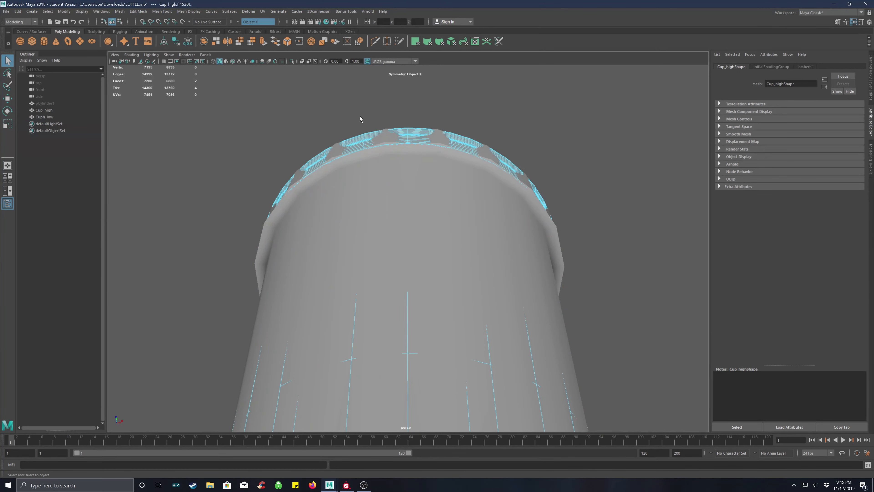
# - Hide the high-poly Cup_high mesh and switch the low-poly cup to face selection
pyautogui.click(57, 103)
pyautogui.click(50, 117)
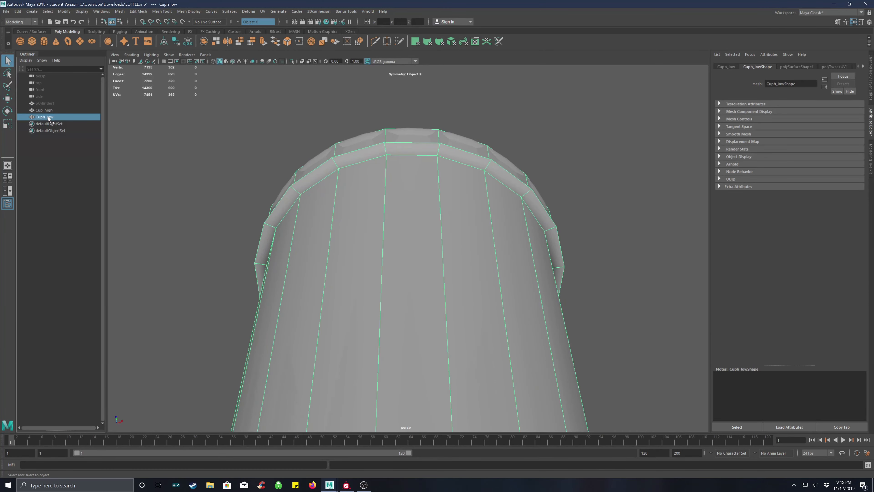
pyautogui.click(48, 110)
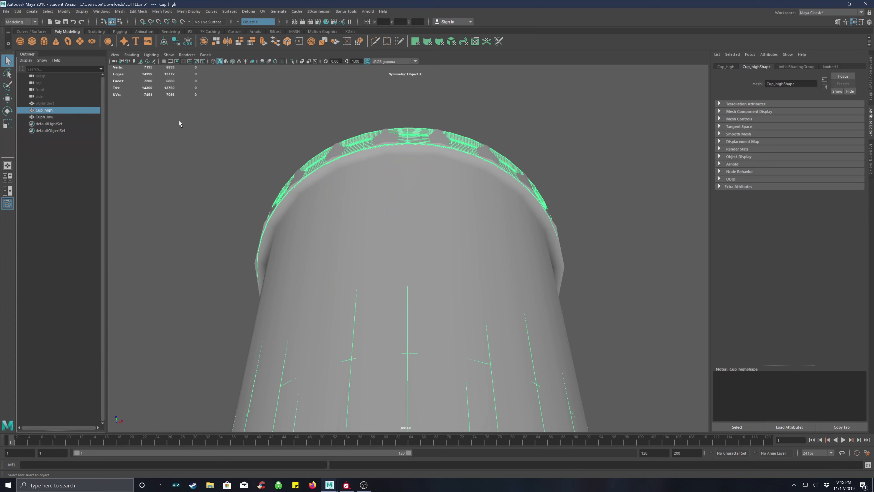
pyautogui.press('h')
pyautogui.click(370, 153)
pyautogui.moveTo(412, 151); pyautogui.dragTo(415, 168, button='right')
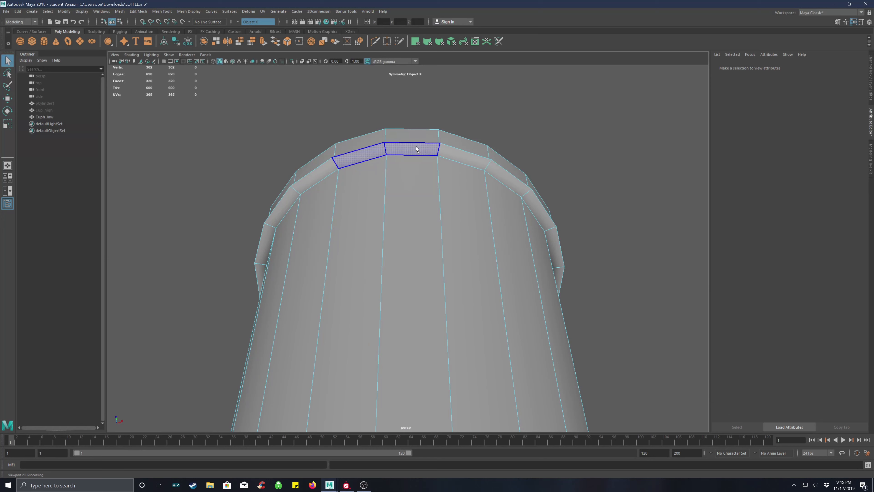
# - Turn symmetry off and select the full loop of faces on the underside of the low-poly lid rim
pyautogui.click(237, 22)
pyautogui.click(249, 27)
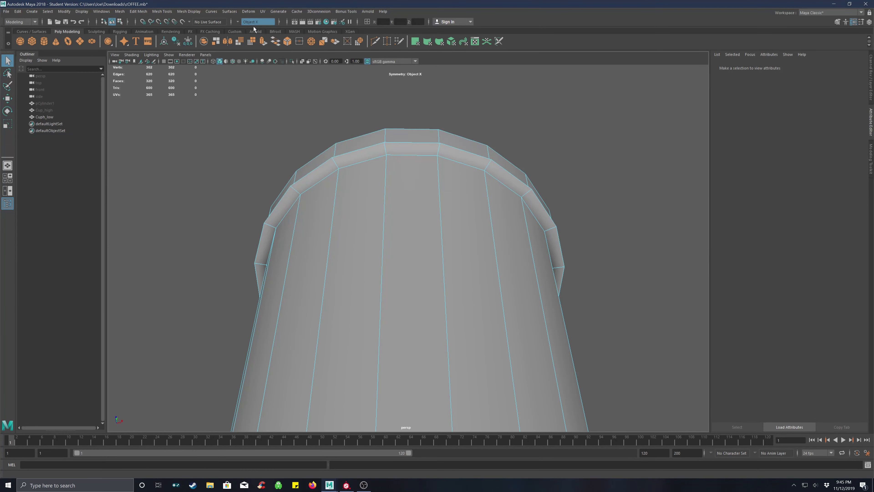
pyautogui.click(410, 153)
pyautogui.keyDown('shift'); pyautogui.doubleClick(369, 153); pyautogui.keyUp('shift')
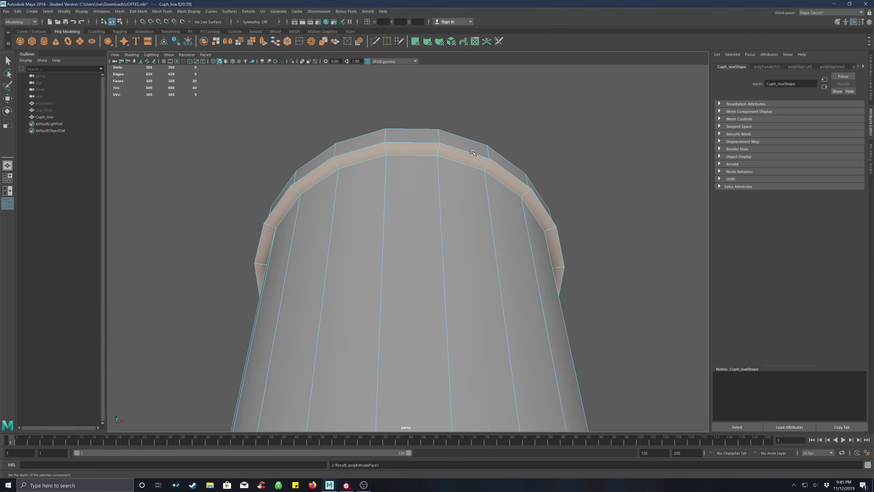
# - Try extruding the lid rim's underside face loop with a thickness of 0.2, and undo the extrusion
pyautogui.hotkey('ctrl', 'e')
pyautogui.click(563, 289)
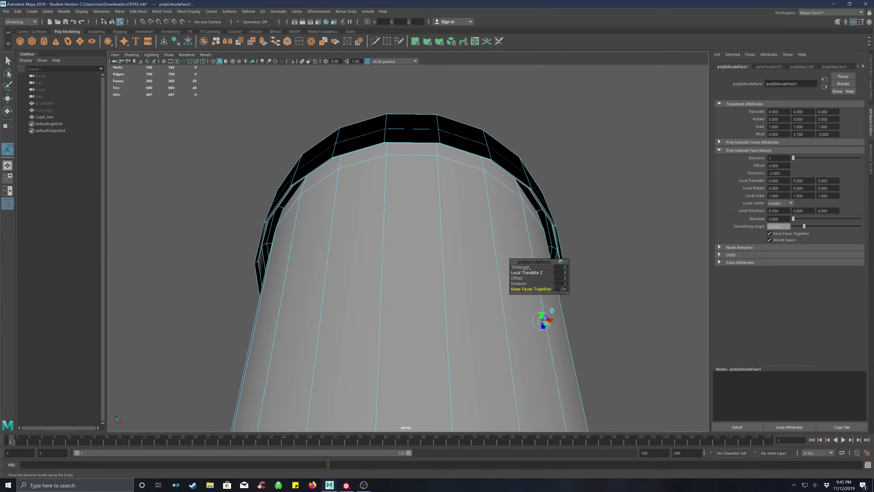
pyautogui.moveTo(523, 267); pyautogui.dragTo(534, 267)
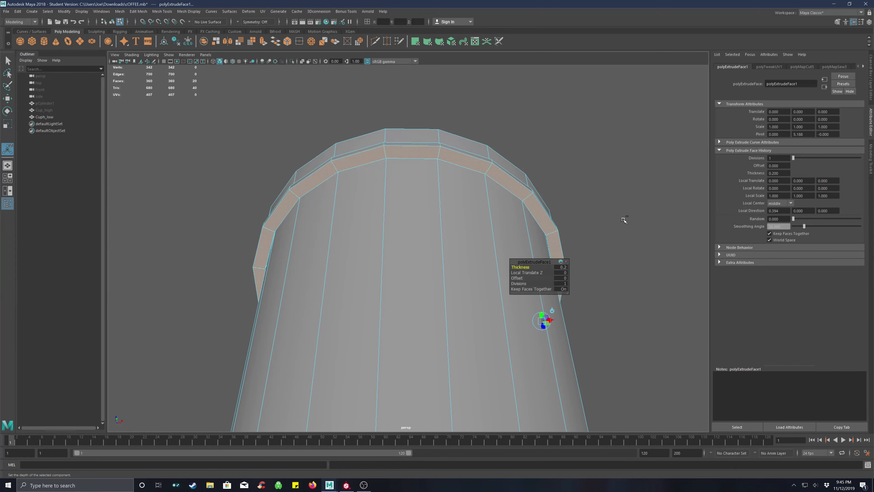
pyautogui.hotkey('ctrl', 'z')
pyautogui.hotkey('ctrl', 'z')
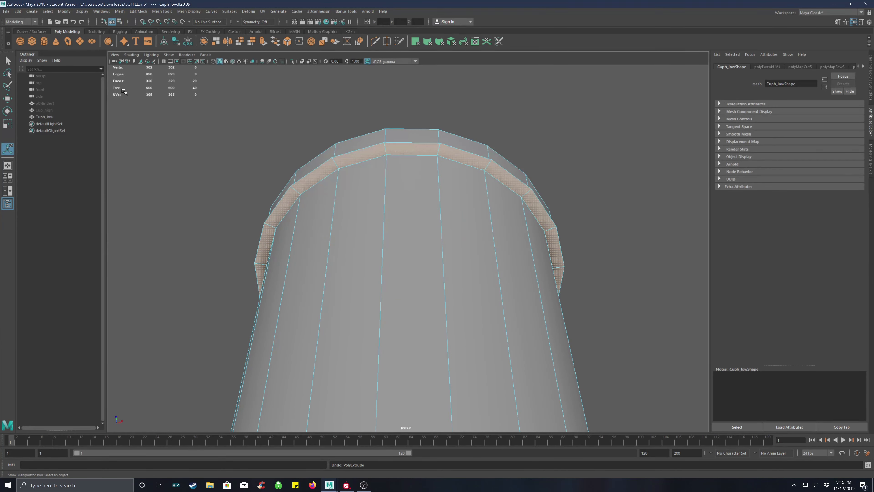
# - Extrude the selected face loop under the low-poly lid rim with Keep Faces Together on and a thickness of 0
pyautogui.hotkey('ctrl', 'e')
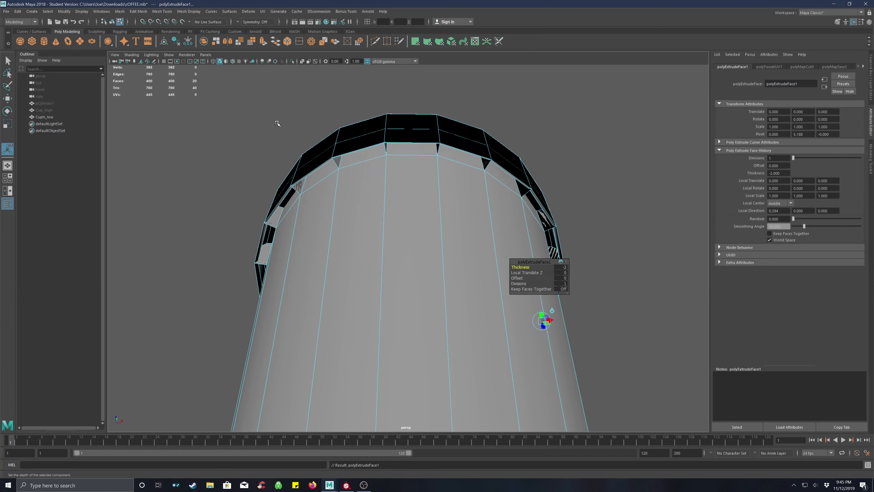
pyautogui.click(563, 288)
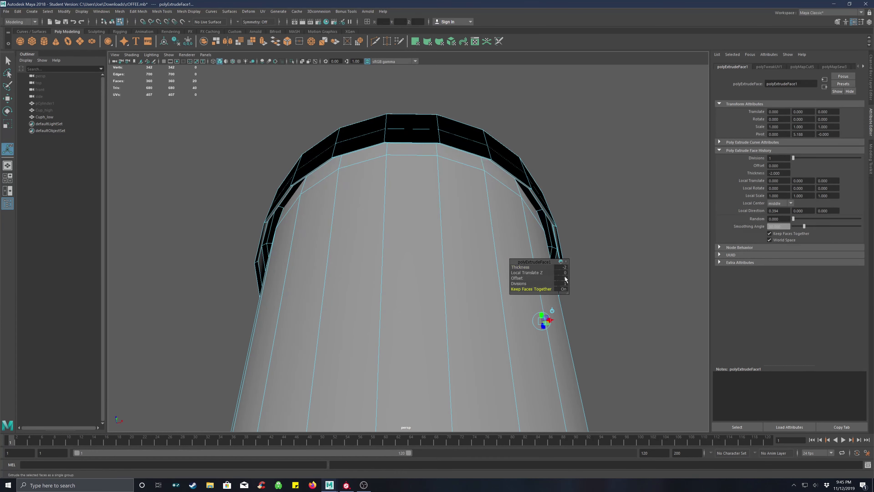
pyautogui.click(562, 267)
pyautogui.write('0')
pyautogui.press('Return')
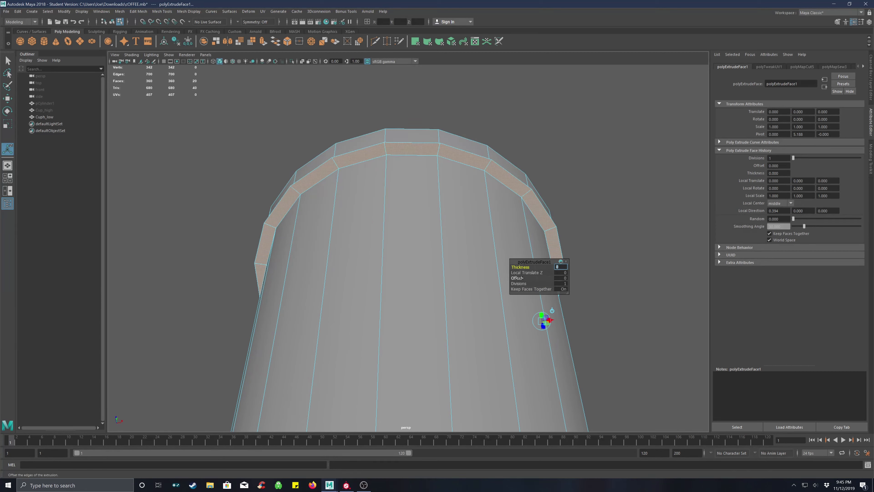
# - Set the rim extrusion's offset to 0.075 to inset the face loop between two narrow borders
pyautogui.moveTo(520, 278); pyautogui.dragTo(522, 278)
pyautogui.click(560, 278)
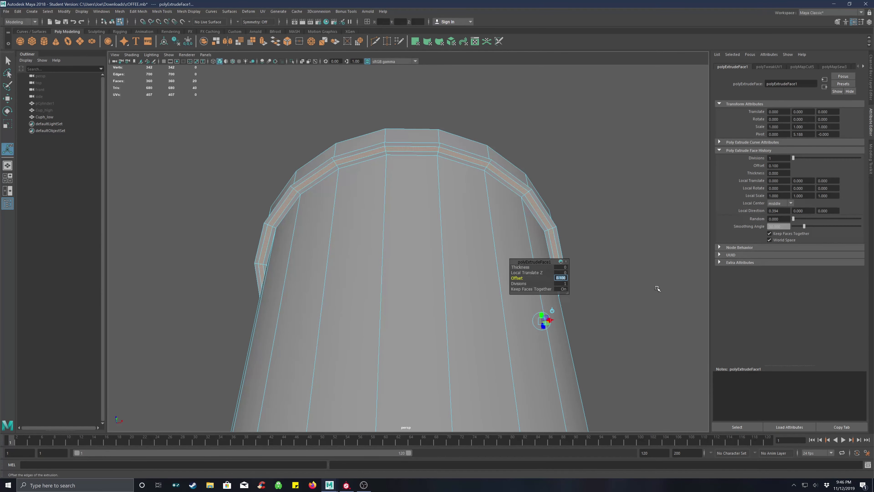
pyautogui.write('.005')
pyautogui.press('Return')
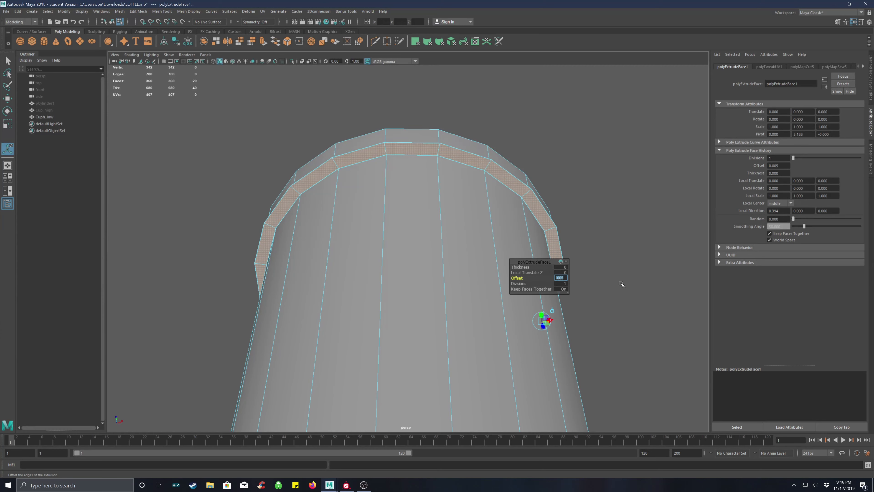
pyautogui.click(564, 278)
pyautogui.write('5')
pyautogui.press('Return')
pyautogui.click(563, 278)
pyautogui.write('5')
pyautogui.press('Return')
pyautogui.click(249, 177)
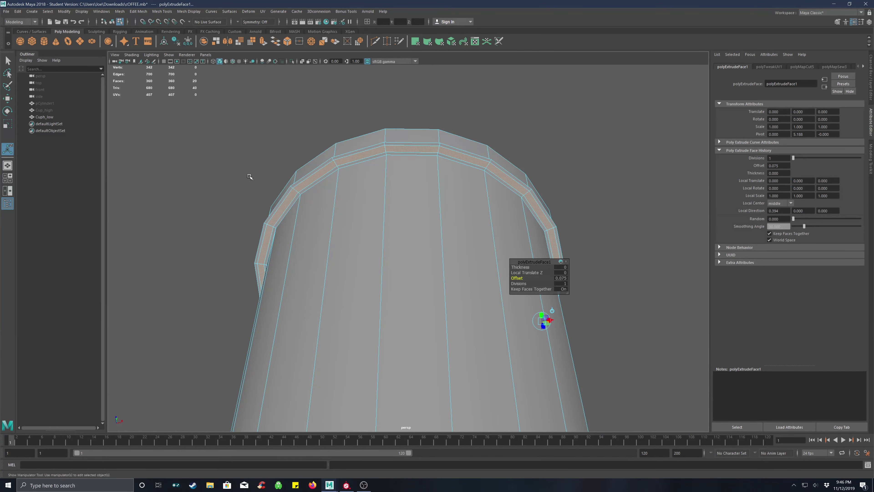
# - Select the inset face loop under the rim and extrude it slightly inward with Keep Faces Together on
pyautogui.doubleClick(301, 184)
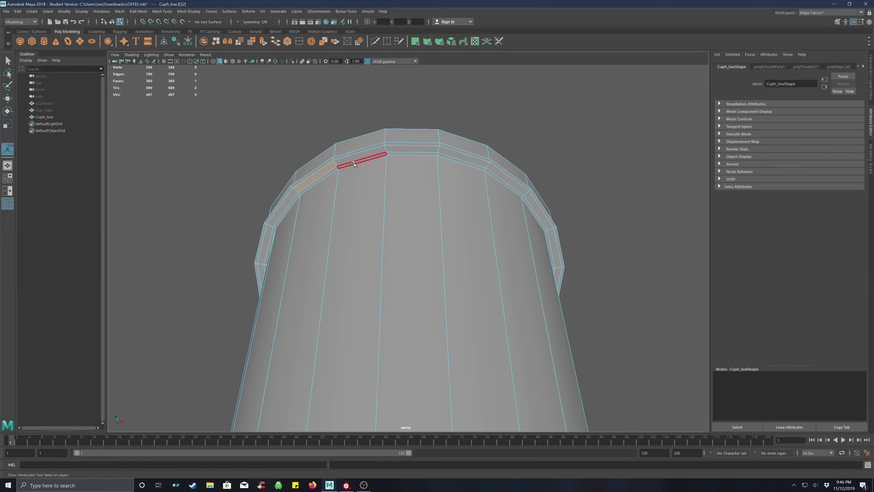
pyautogui.hotkey('ctrl', 'e')
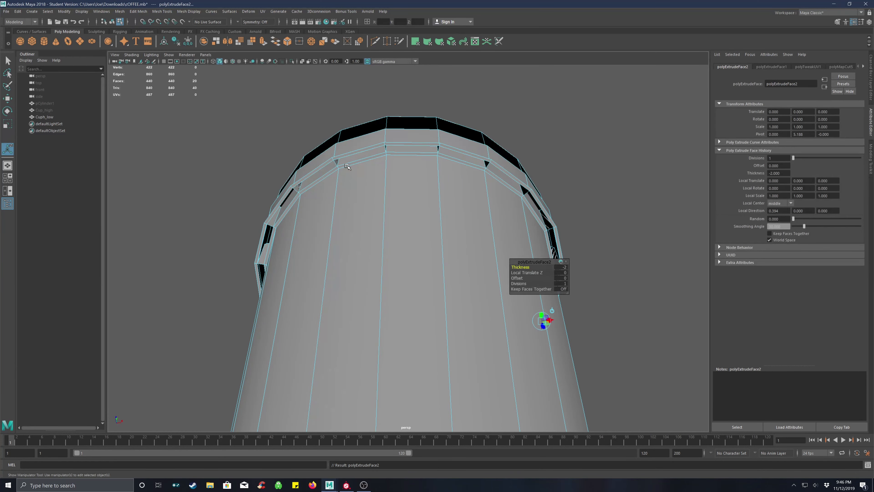
pyautogui.click(563, 290)
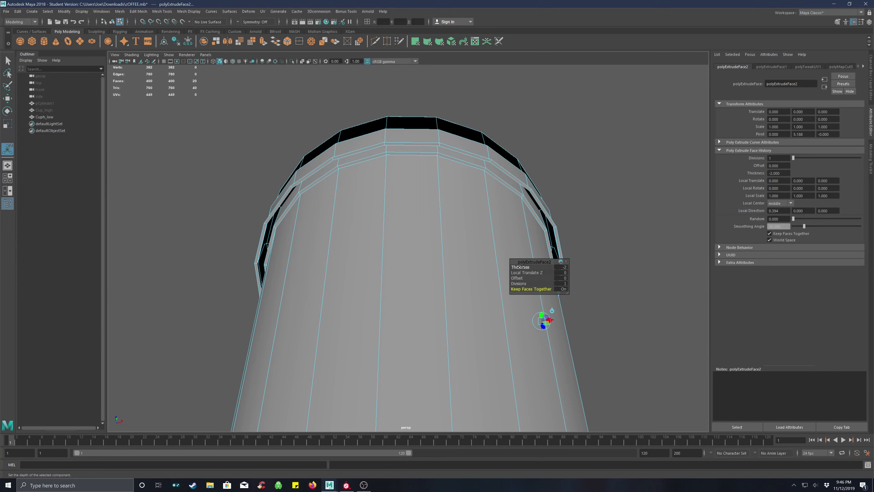
pyautogui.moveTo(521, 266); pyautogui.dragTo(529, 266)
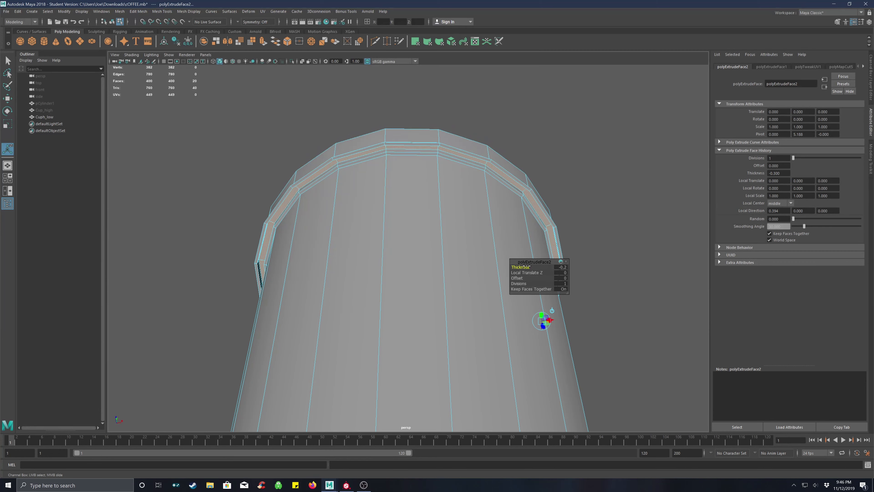
pyautogui.click(564, 139)
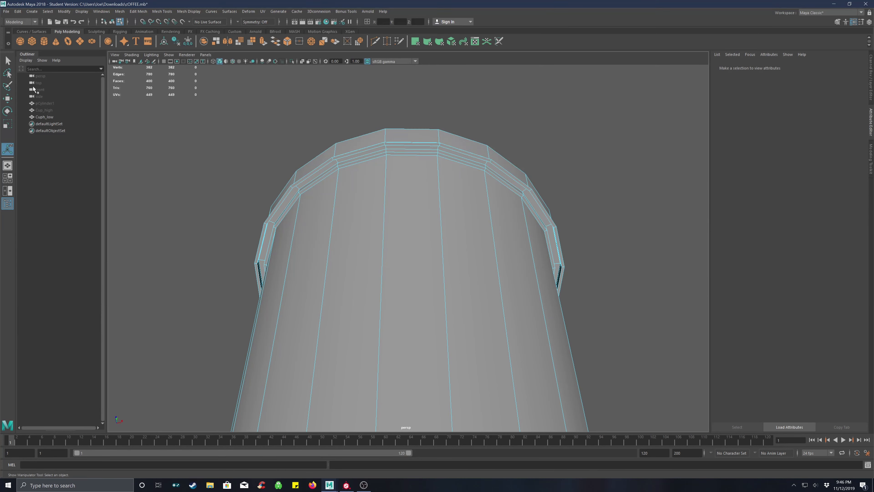
# - Show the high-poly Cup_high mesh and compare its lid rim up close with the low-poly rim's groove
pyautogui.click(47, 111)
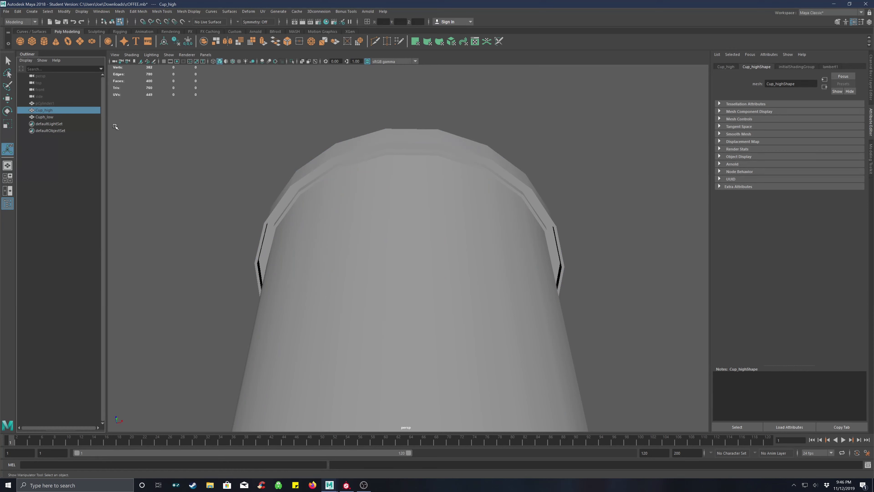
pyautogui.press('h')
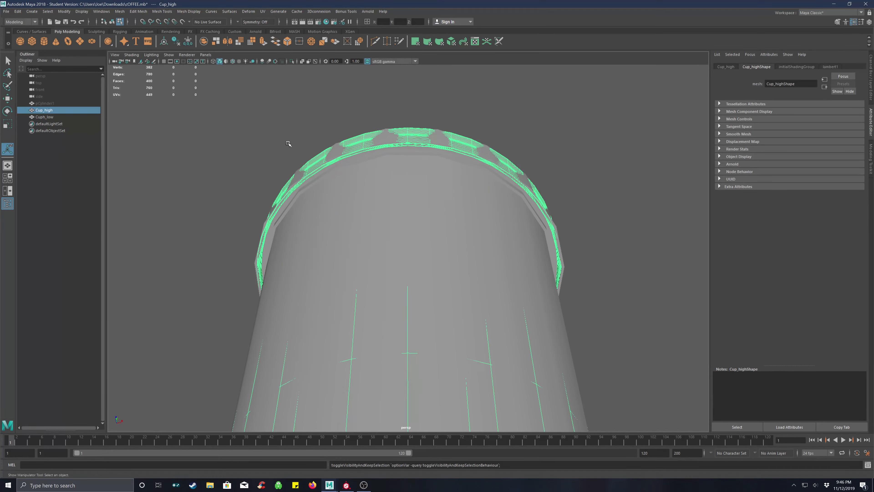
pyautogui.moveTo(288, 139)
pyautogui.keyDown('alt'); pyautogui.mouseDown()
pyautogui.moveTo(289, 130)
pyautogui.moveTo(305, 137)
pyautogui.mouseUp(); pyautogui.keyUp('alt')
pyautogui.keyDown('alt'); pyautogui.moveTo(387, 152); pyautogui.dragTo(418, 168); pyautogui.keyUp('alt')
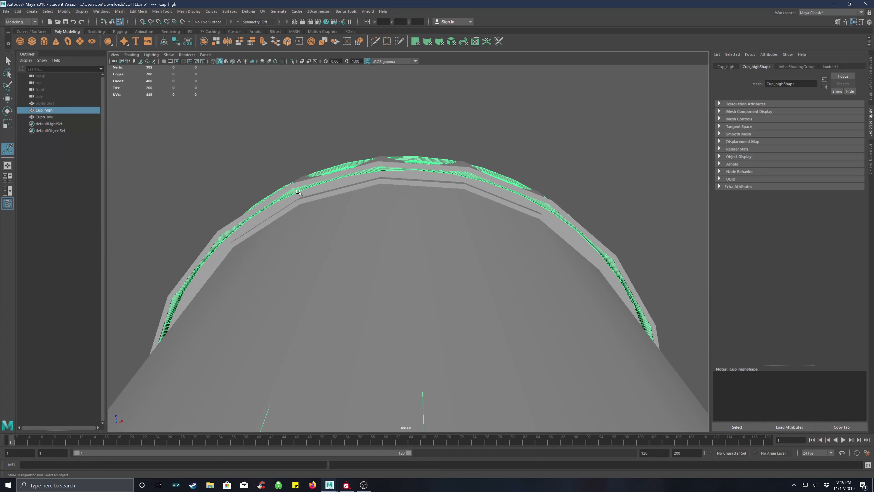
pyautogui.click(318, 191)
pyautogui.click(324, 190)
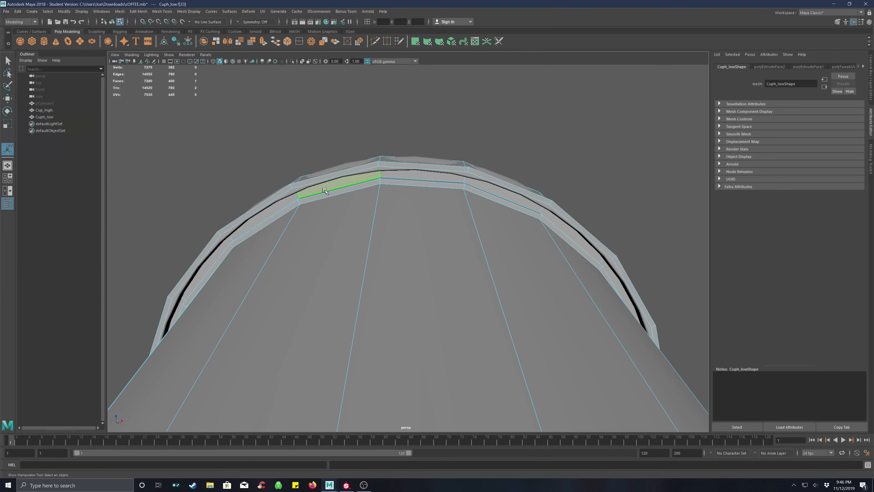
pyautogui.click(288, 201)
pyautogui.click(528, 139)
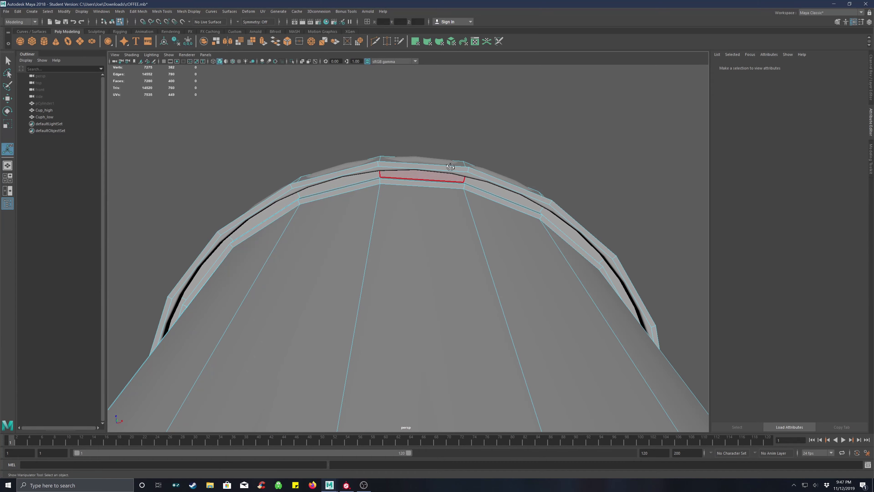
# - Return to object selection, hide the high-poly Cup_high mesh and select the low-poly cup
pyautogui.keyDown('alt'); pyautogui.moveTo(447, 166); pyautogui.dragTo(427, 173); pyautogui.keyUp('alt')
pyautogui.scroll(-3, 434, 189)
pyautogui.scroll(-3, 434, 196)
pyautogui.scroll(-3, 434, 196)
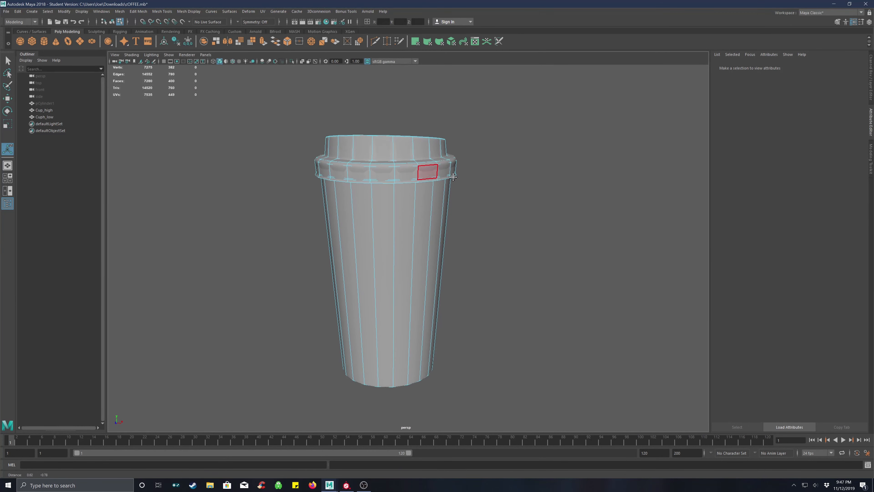
pyautogui.moveTo(405, 204); pyautogui.dragTo(419, 200, button='right')
pyautogui.click(43, 117)
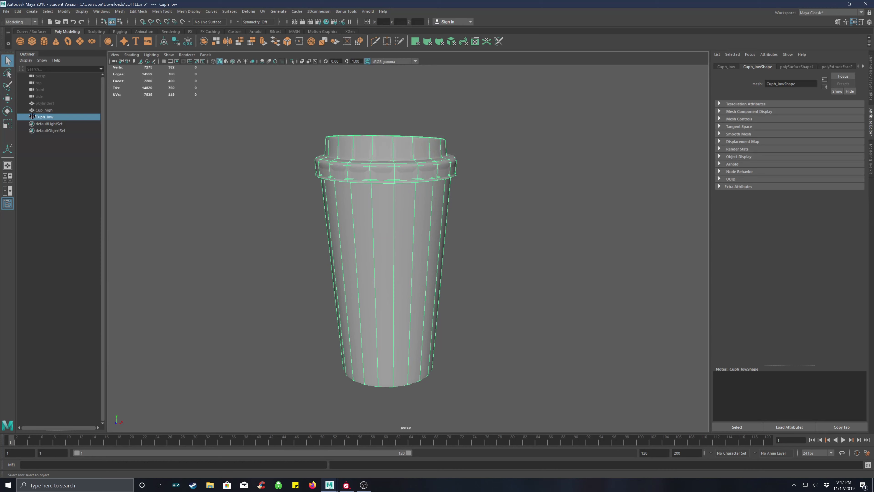
pyautogui.click(40, 110)
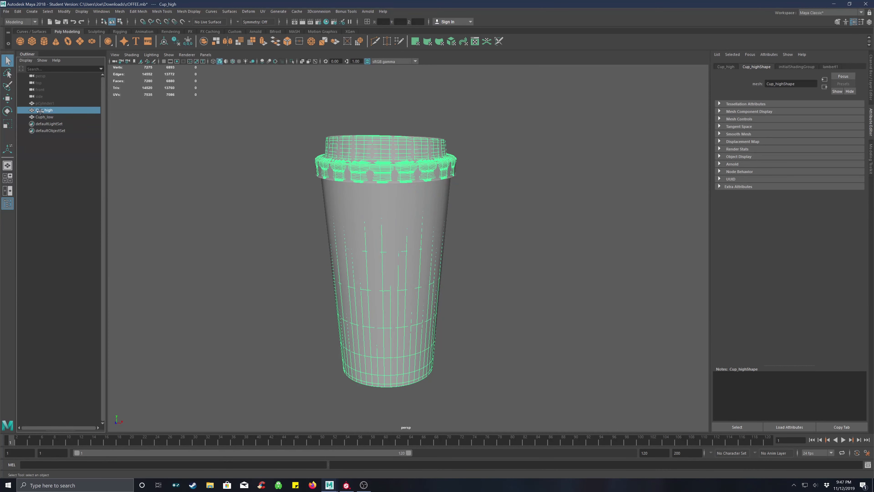
pyautogui.press('h')
pyautogui.click(415, 170)
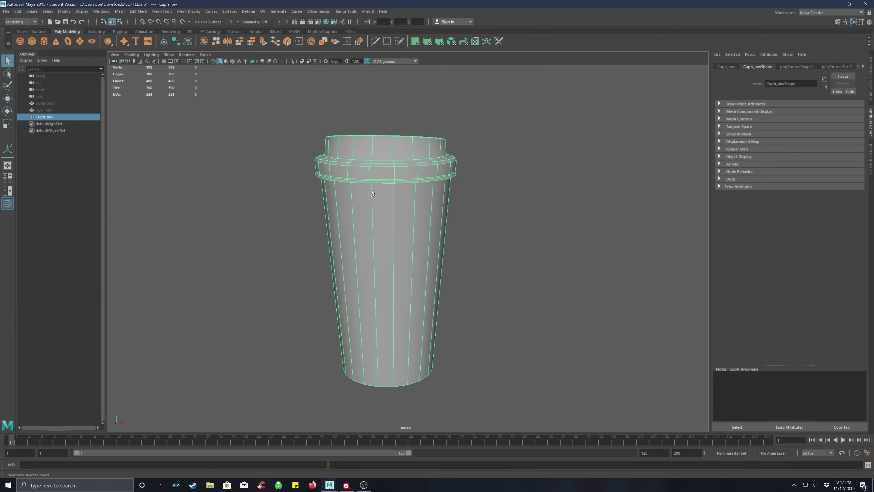
# - Open Hypershade and create two Lambert materials
pyautogui.keyDown('alt'); pyautogui.moveTo(484, 211); pyautogui.dragTo(445, 219); pyautogui.keyUp('alt')
pyautogui.moveTo(445, 221); pyautogui.dragTo(458, 208, button='right')
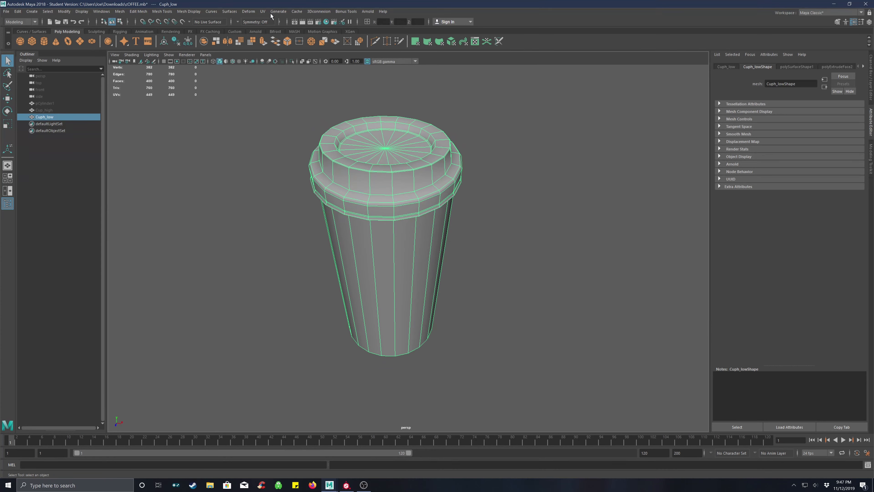
pyautogui.click(326, 22)
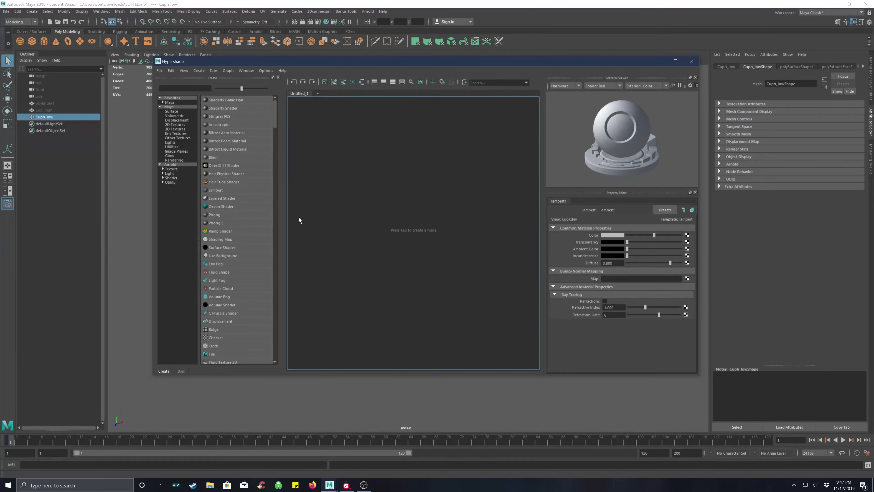
pyautogui.click(171, 178)
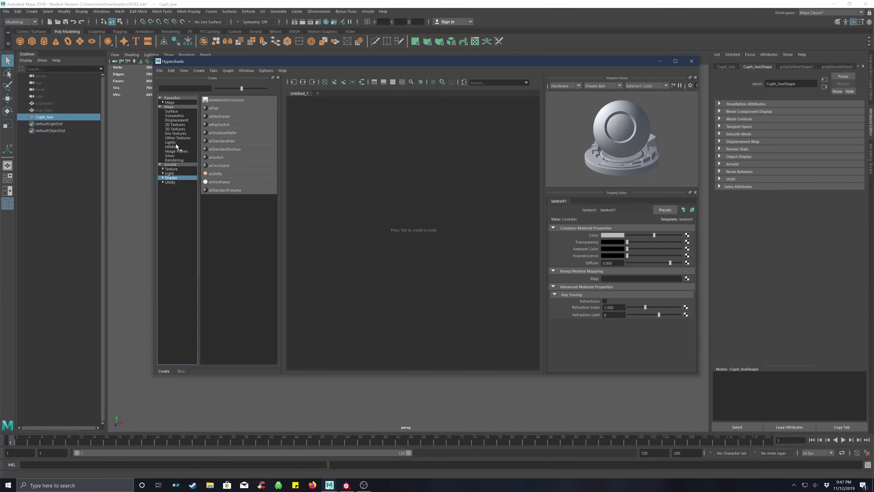
pyautogui.click(170, 102)
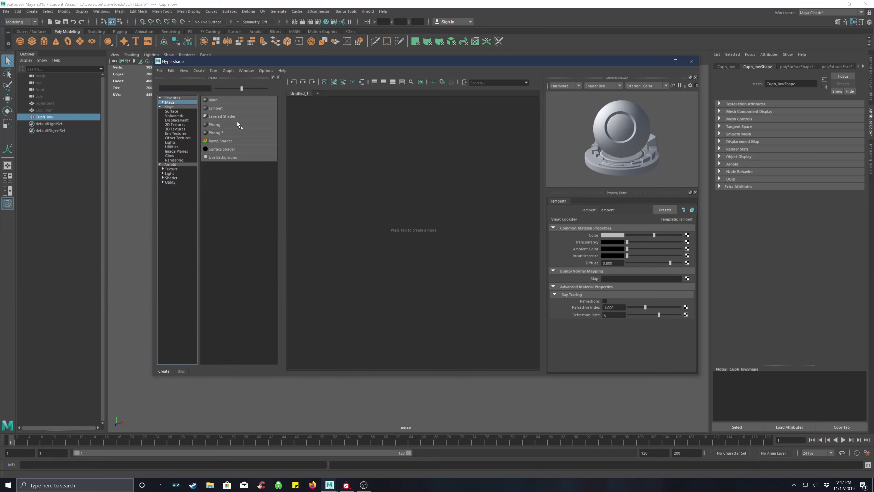
pyautogui.click(217, 109)
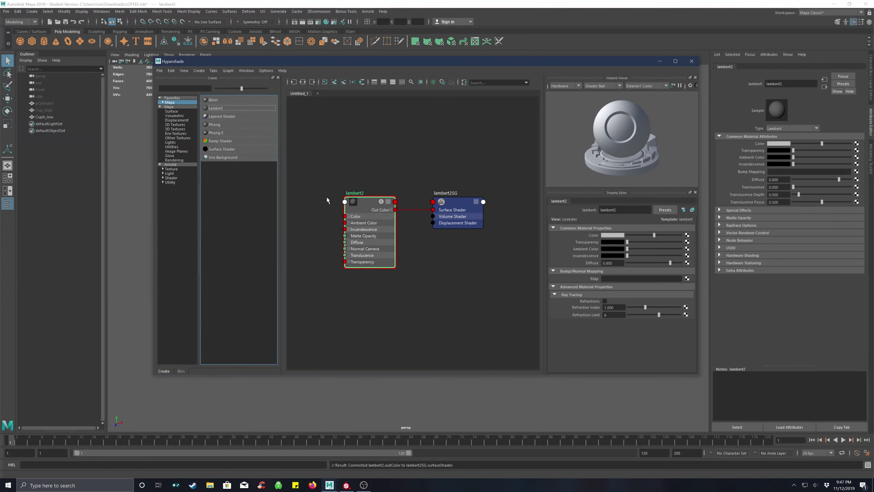
pyautogui.click(217, 108)
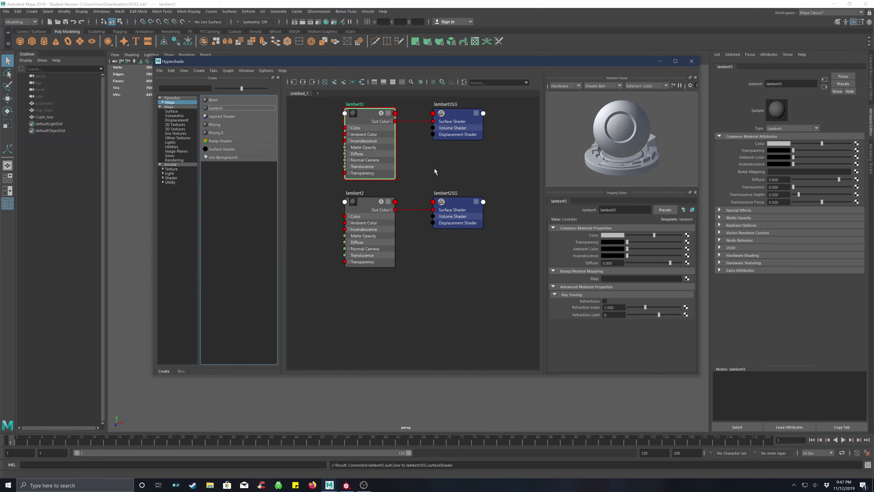
# - Set the second new Lambert material's color to red and the first one's to green, and close Hypershade
pyautogui.click(616, 235)
pyautogui.click(587, 219)
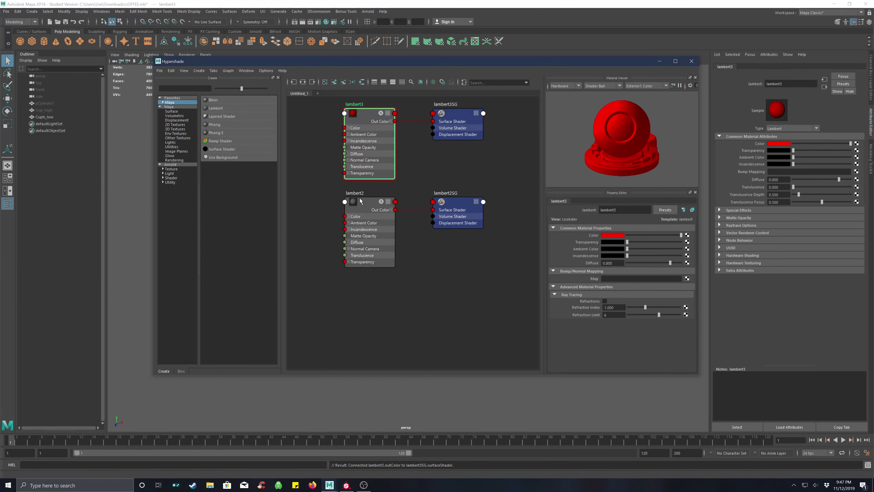
pyautogui.click(360, 201)
pyautogui.click(604, 235)
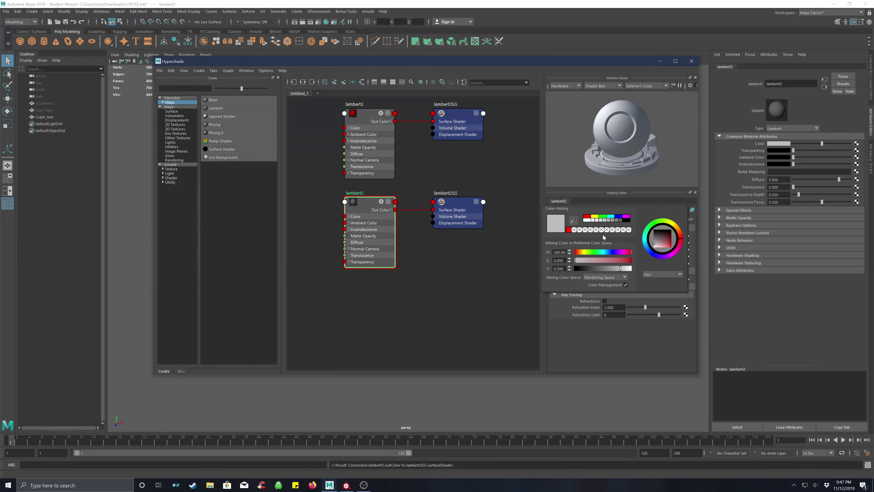
pyautogui.click(599, 216)
pyautogui.click(498, 282)
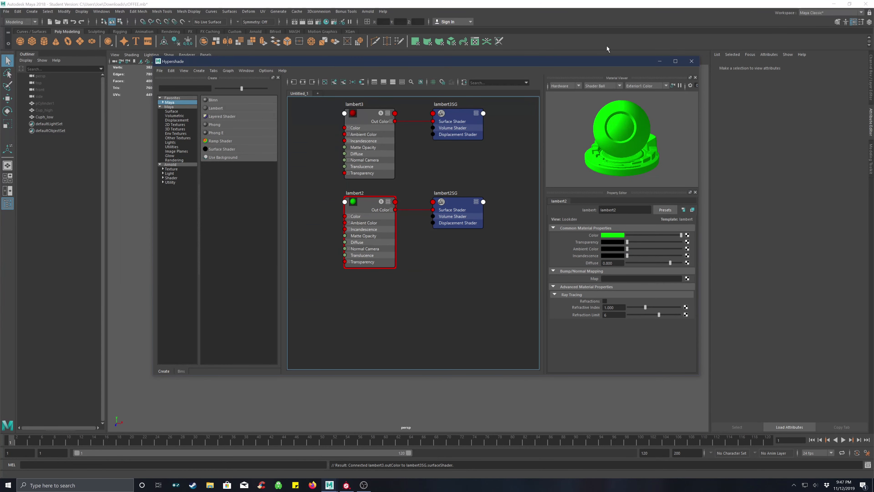
pyautogui.click(692, 61)
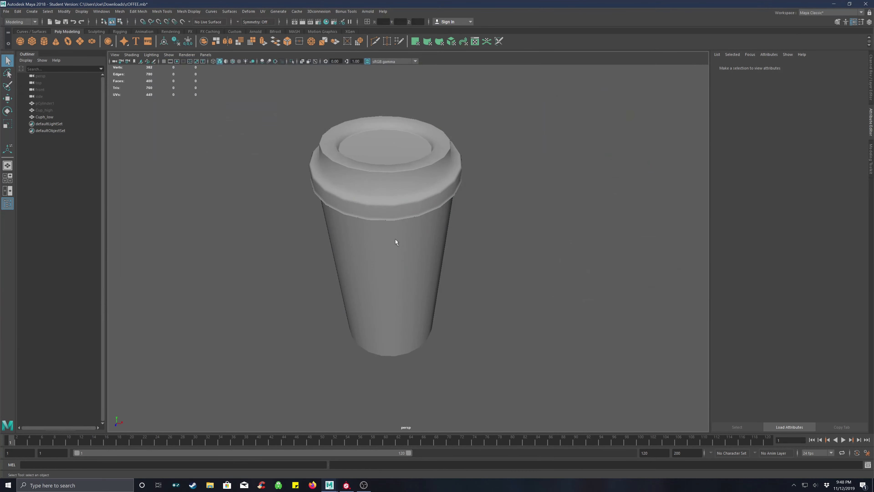
pyautogui.click(326, 22)
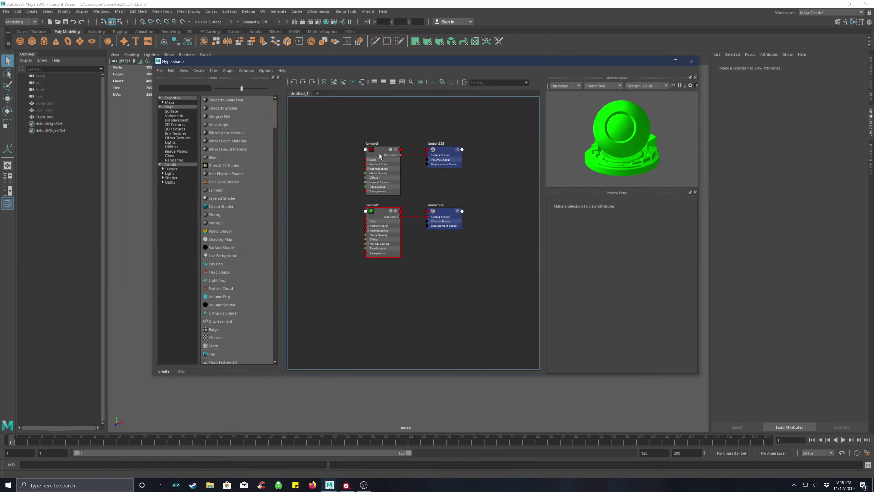
pyautogui.click(693, 63)
# - Switch the low-poly cup to face selection and select all triangular faces of the lid's recessed center disc
pyautogui.click(386, 180)
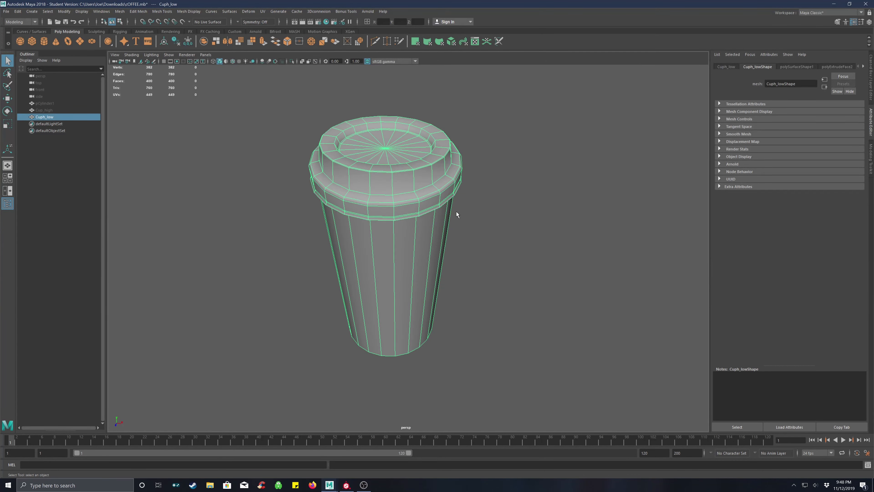
pyautogui.keyDown('alt'); pyautogui.moveTo(456, 211); pyautogui.dragTo(378, 133); pyautogui.keyUp('alt')
pyautogui.moveTo(377, 132); pyautogui.dragTo(375, 125, button='right')
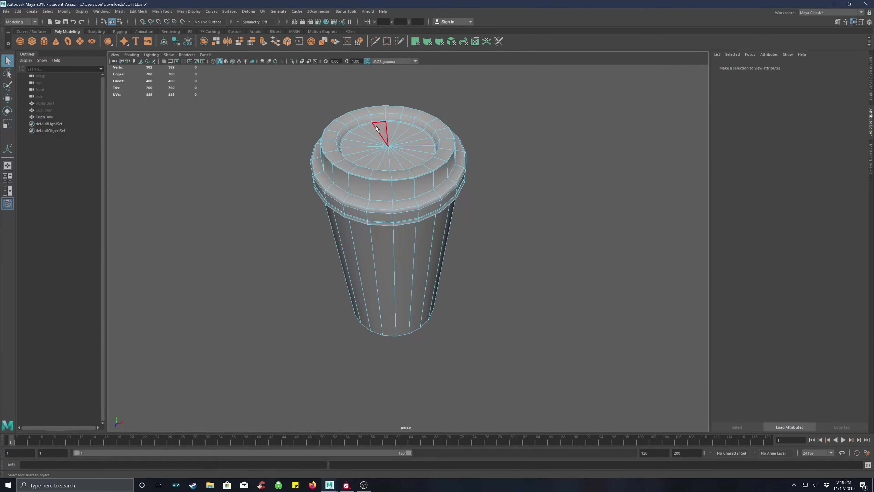
pyautogui.moveTo(375, 125)
pyautogui.mouseDown()
pyautogui.moveTo(430, 146)
pyautogui.moveTo(392, 156)
pyautogui.moveTo(348, 152)
pyautogui.moveTo(381, 131)
pyautogui.moveTo(352, 148)
pyautogui.moveTo(401, 162)
pyautogui.mouseUp()
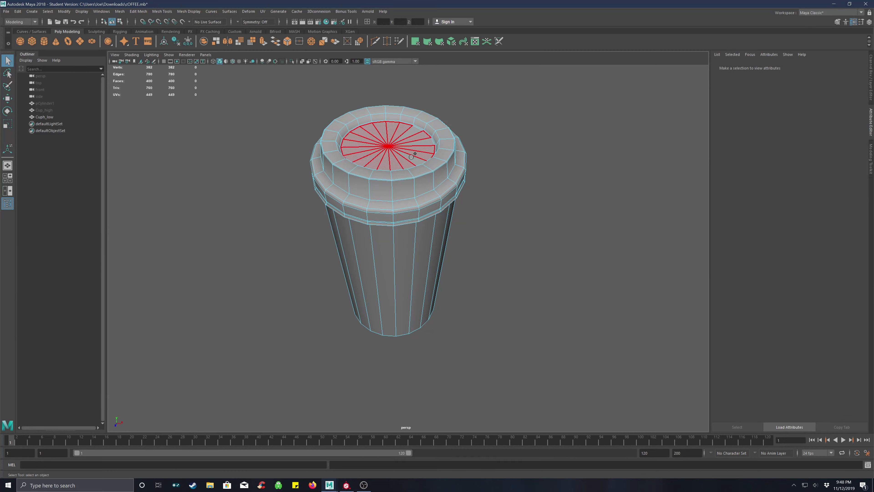
pyautogui.moveTo(424, 133); pyautogui.dragTo(416, 129)
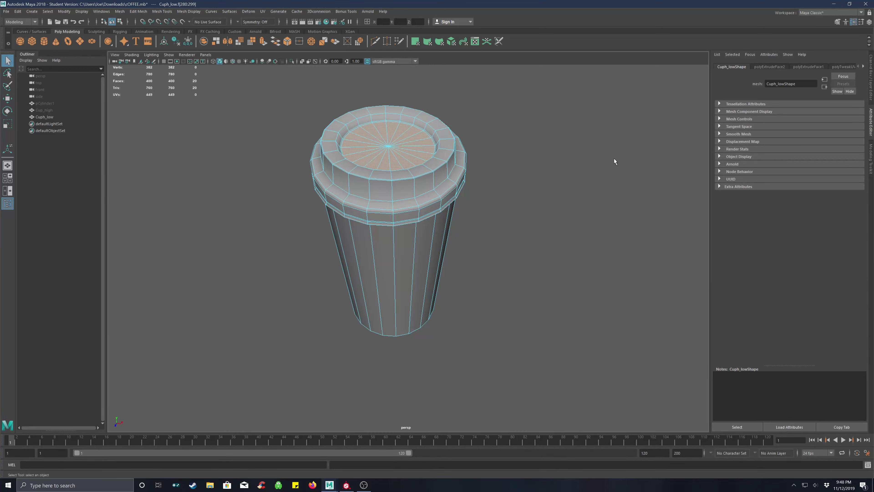
# - Grow the face selection from the low-poly lid's center disc until it covers the whole lid, including the rim's underside down to the cup body
pyautogui.hotkey('shift', '.')
pyautogui.hotkey('shift', '.')
pyautogui.hotkey('shift', '.')
pyautogui.hotkey('shift', '.')
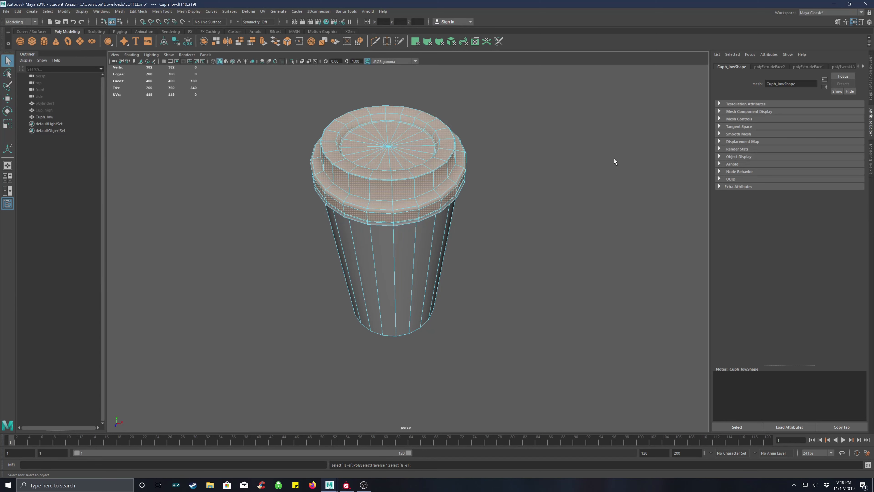
pyautogui.hotkey('shift', '.')
pyautogui.keyDown('alt'); pyautogui.moveTo(463, 229); pyautogui.dragTo(428, 192); pyautogui.keyUp('alt')
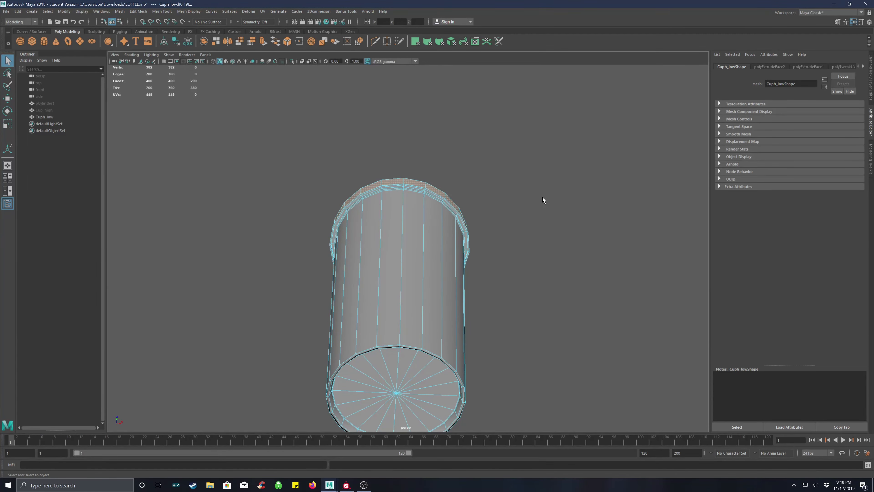
pyautogui.hotkey('shift', '.')
pyautogui.scroll(5, 402, 186)
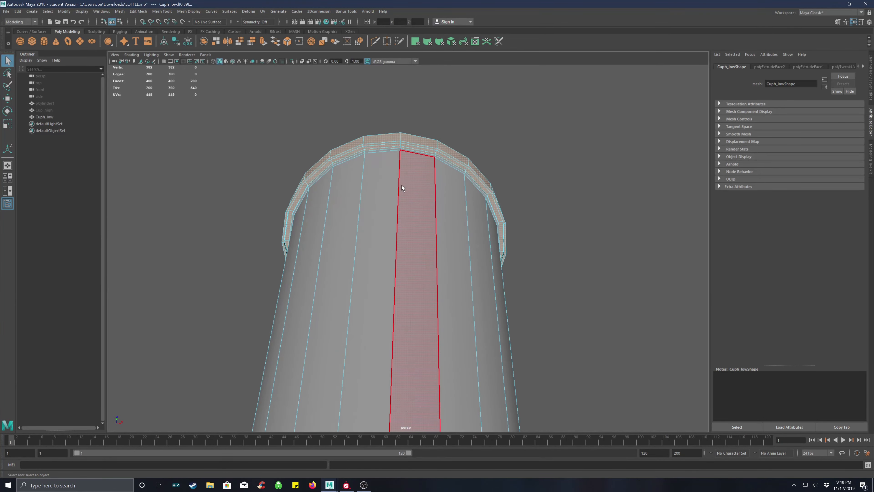
pyautogui.scroll(2, 409, 115)
pyautogui.keyDown('alt'); pyautogui.moveTo(424, 121); pyautogui.dragTo(435, 246, button='middle'); pyautogui.keyUp('alt')
pyautogui.scroll(2, 439, 241)
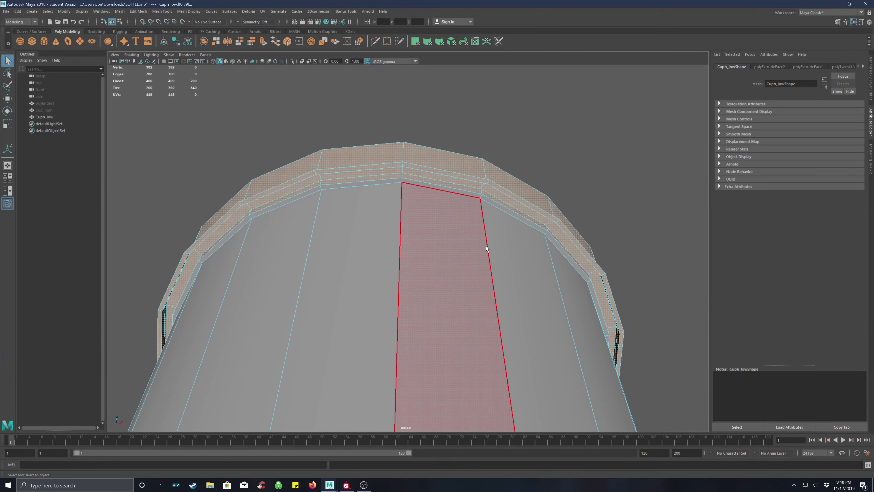
pyautogui.hotkey('shift', '.')
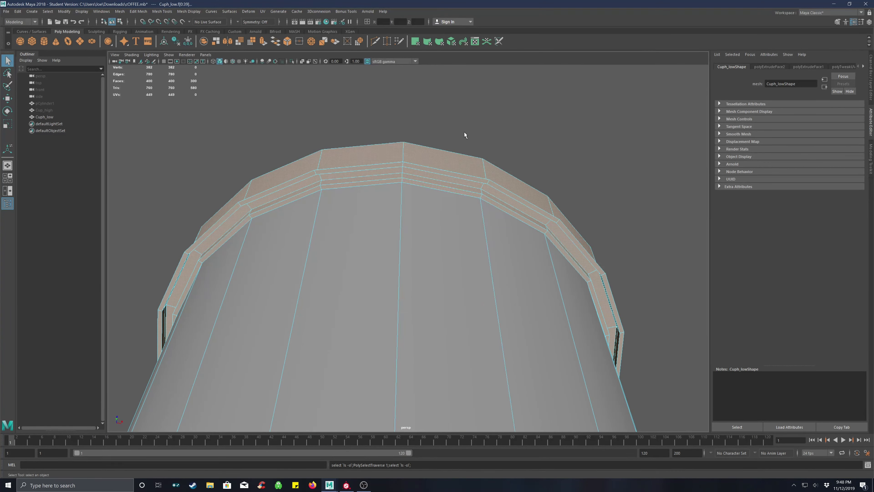
# - Assign the existing green lambert2 material to the selected lid faces of the low-poly cup and clear the selection
pyautogui.rightClick(423, 151)
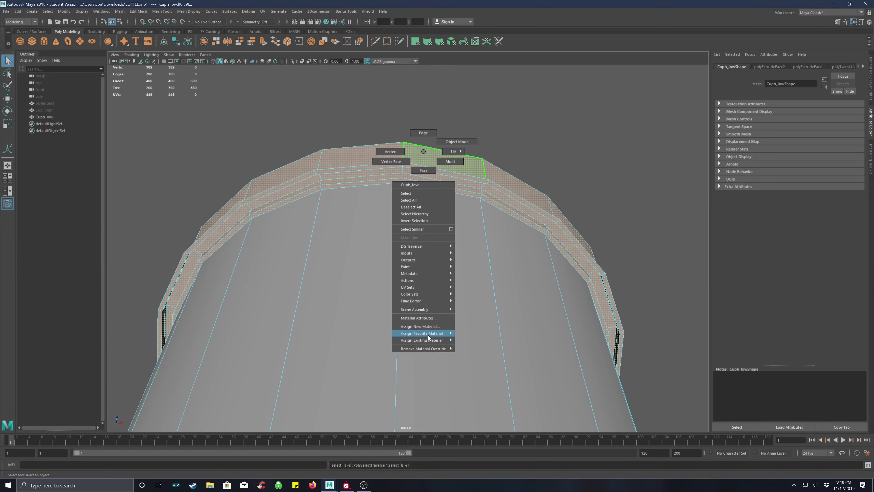
pyautogui.moveTo(429, 339)
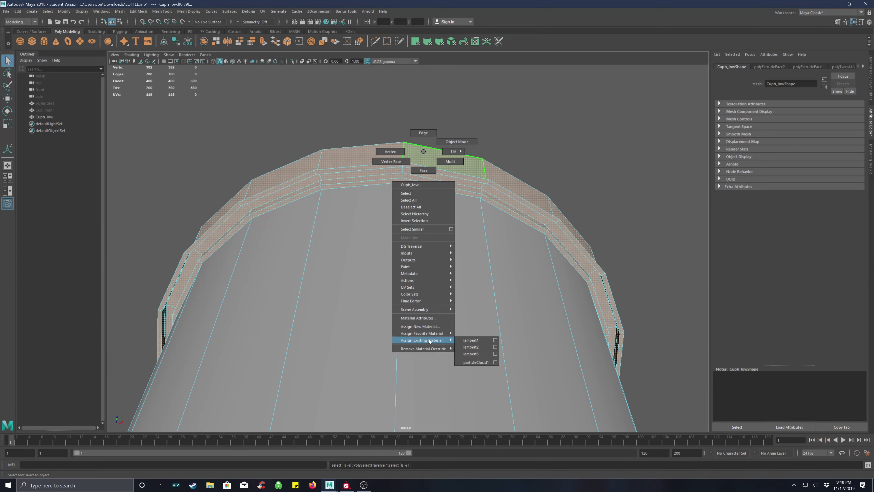
pyautogui.click(475, 347)
pyautogui.click(446, 100)
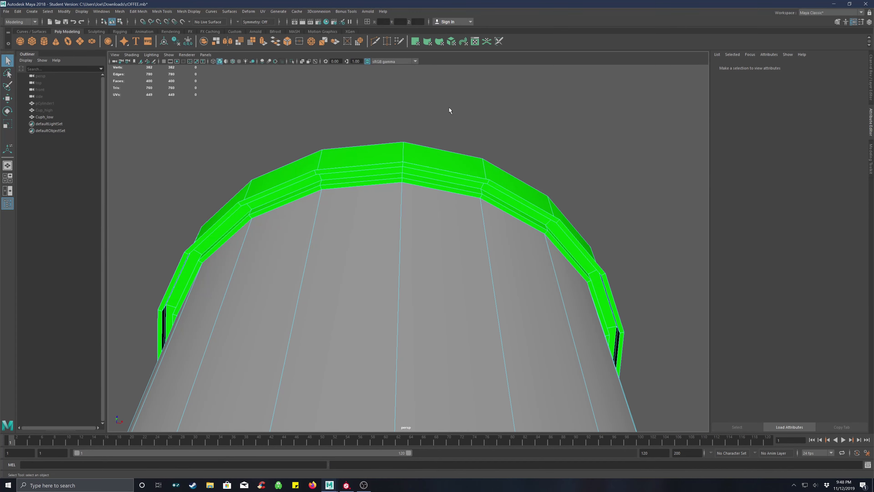
pyautogui.keyDown('alt'); pyautogui.moveTo(448, 108); pyautogui.dragTo(449, 152); pyautogui.keyUp('alt')
pyautogui.scroll(-5, 453, 151)
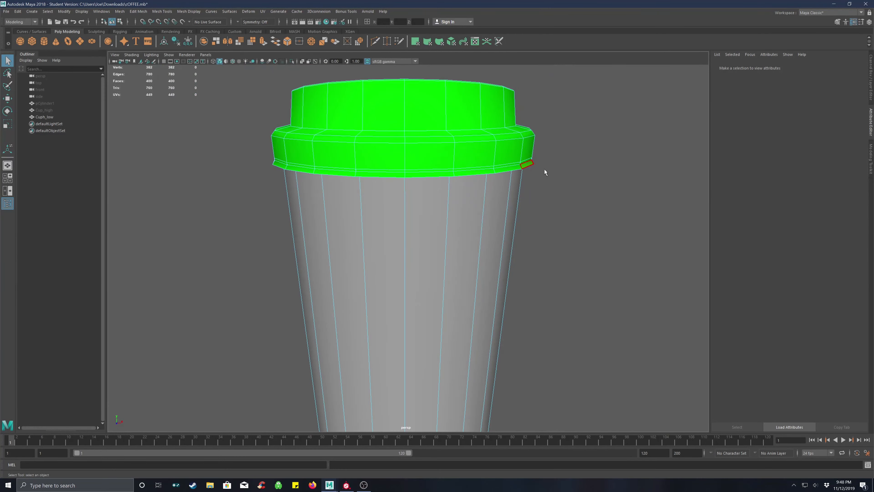
# - Restore the lid face selection, invert it to the cup body and assign the existing red lambert3 material to those faces
pyautogui.hotkey('ctrl', 'z')
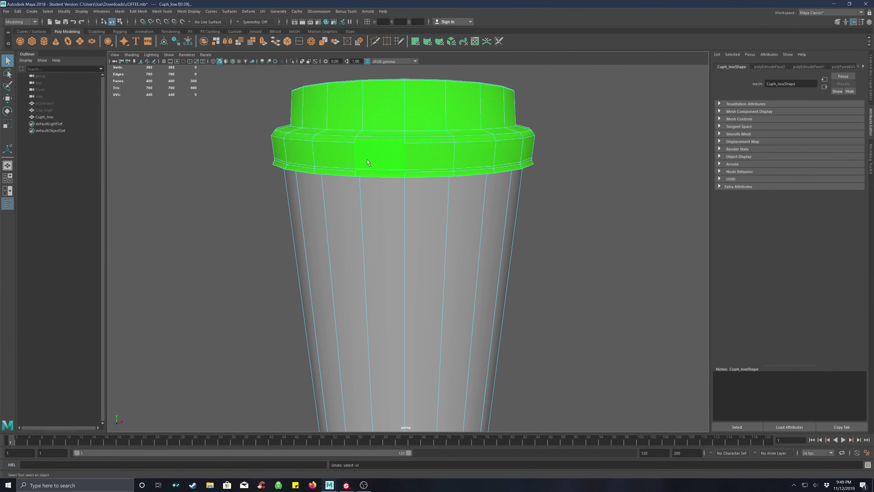
pyautogui.keyDown('alt'); pyautogui.moveTo(379, 213); pyautogui.dragTo(396, 199); pyautogui.keyUp('alt')
pyautogui.click(47, 10)
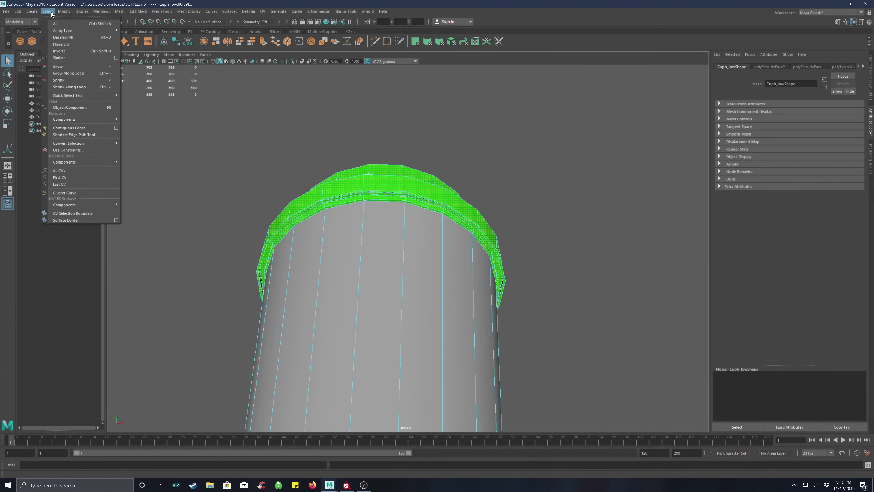
pyautogui.click(71, 51)
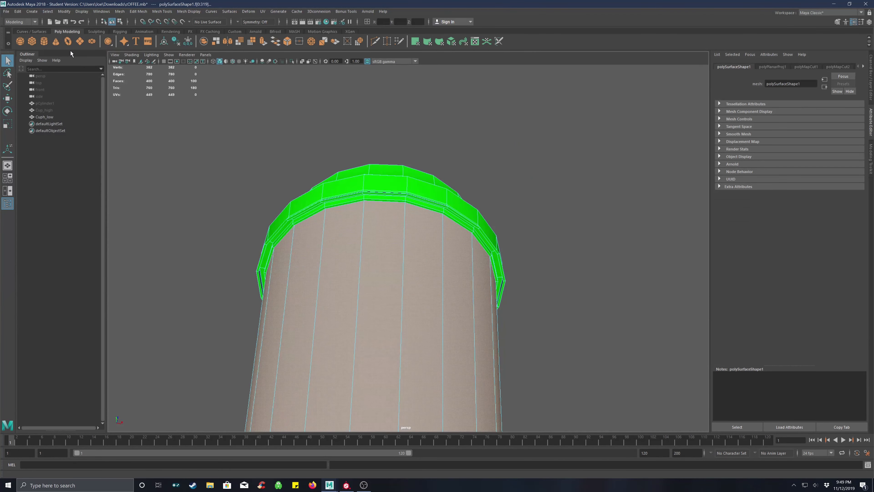
pyautogui.rightClick(393, 272)
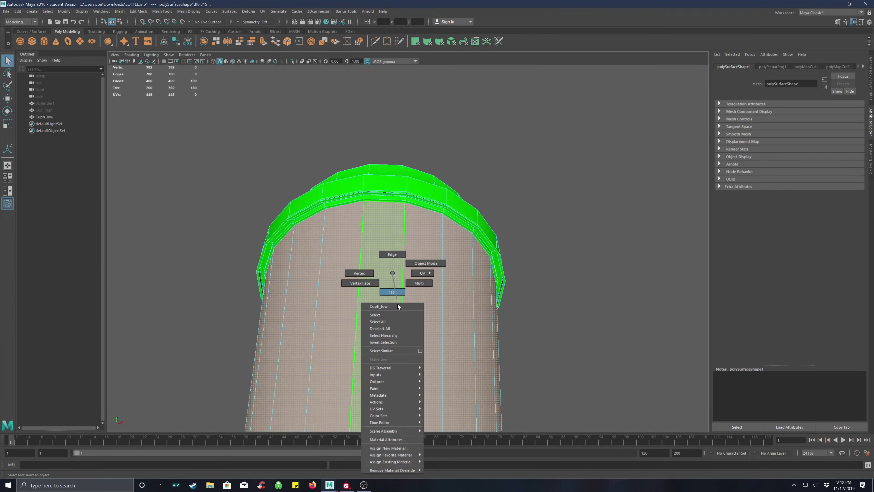
pyautogui.moveTo(403, 462)
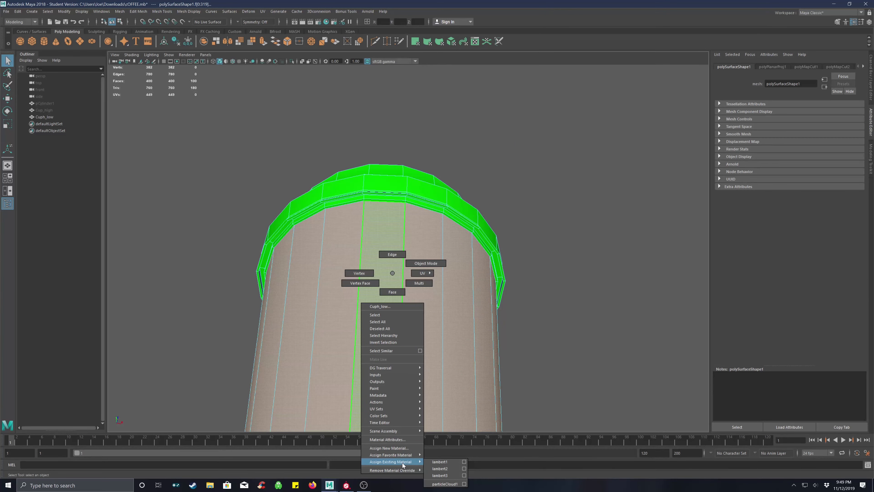
pyautogui.click(439, 475)
pyautogui.click(540, 165)
pyautogui.keyDown('alt'); pyautogui.moveTo(540, 164); pyautogui.dragTo(525, 182); pyautogui.keyUp('alt')
pyautogui.keyDown('alt'); pyautogui.moveTo(549, 167); pyautogui.dragTo(524, 202, button='middle'); pyautogui.keyUp('alt')
pyautogui.scroll(3, 525, 203)
pyautogui.scroll(-5, 524, 203)
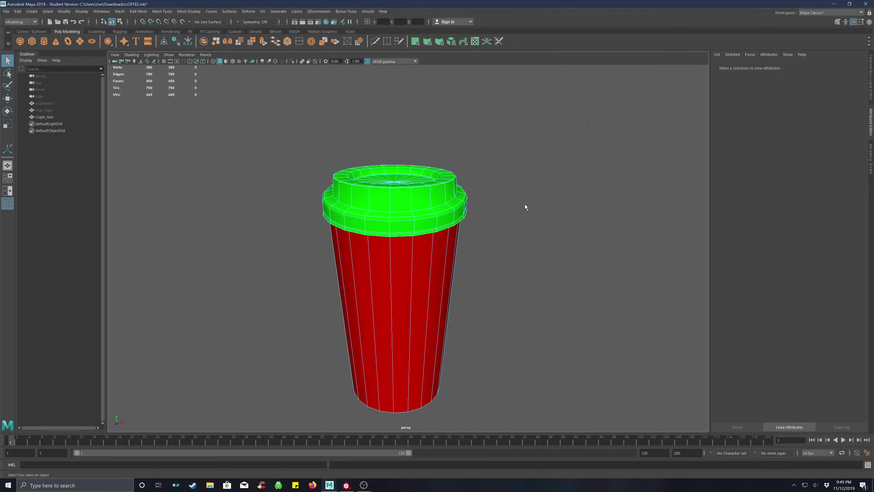
# - Return to object selection, assign the default lambert1 material to the whole low-poly cup and deselect it
pyautogui.keyDown('alt'); pyautogui.moveTo(516, 235); pyautogui.dragTo(453, 226); pyautogui.keyUp('alt')
pyautogui.rightClick(459, 213)
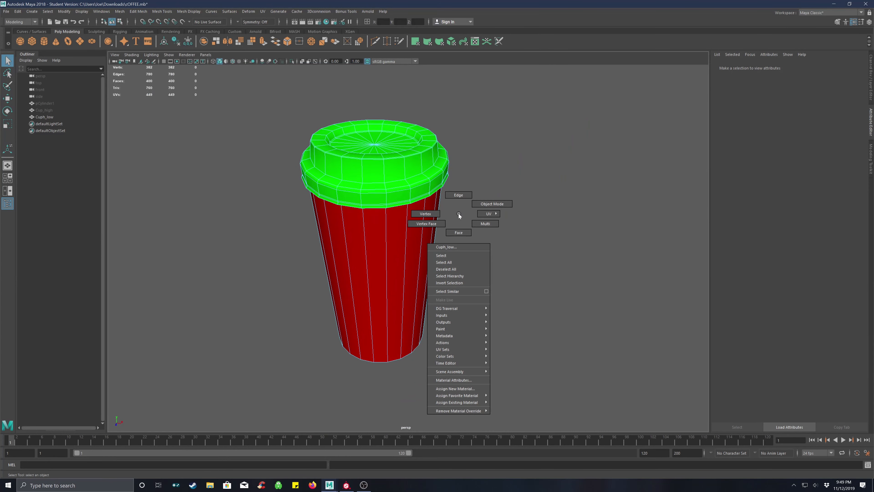
pyautogui.click(473, 208)
pyautogui.click(482, 194)
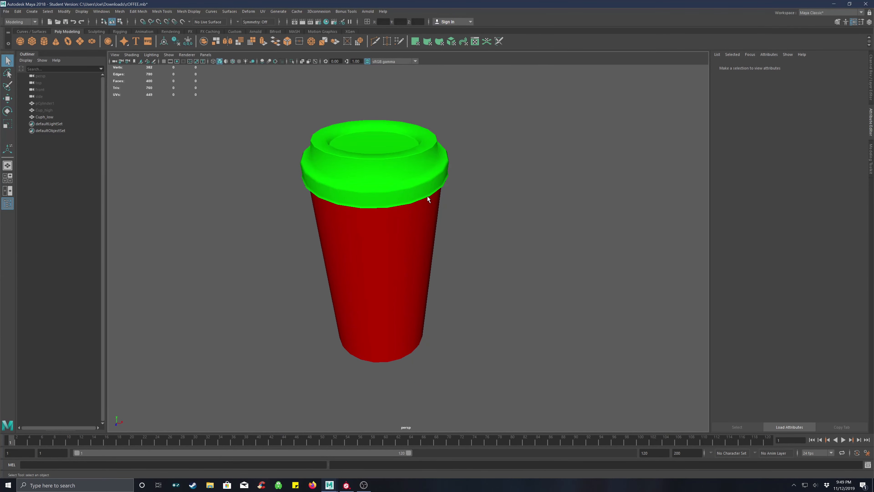
pyautogui.click(407, 192)
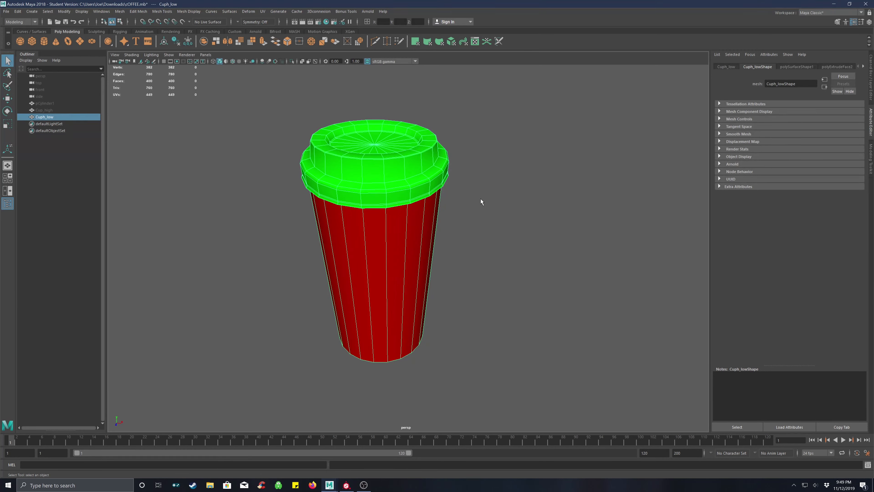
pyautogui.moveTo(383, 199); pyautogui.dragTo(432, 386, button='right')
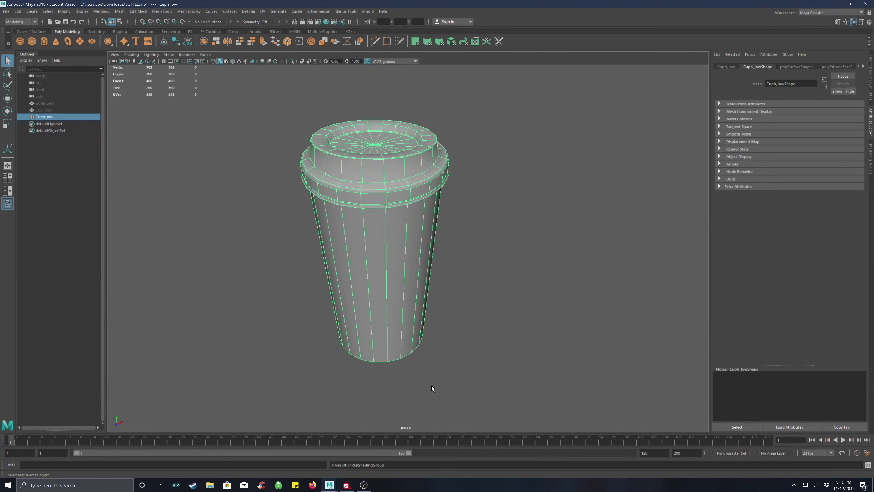
pyautogui.click(492, 200)
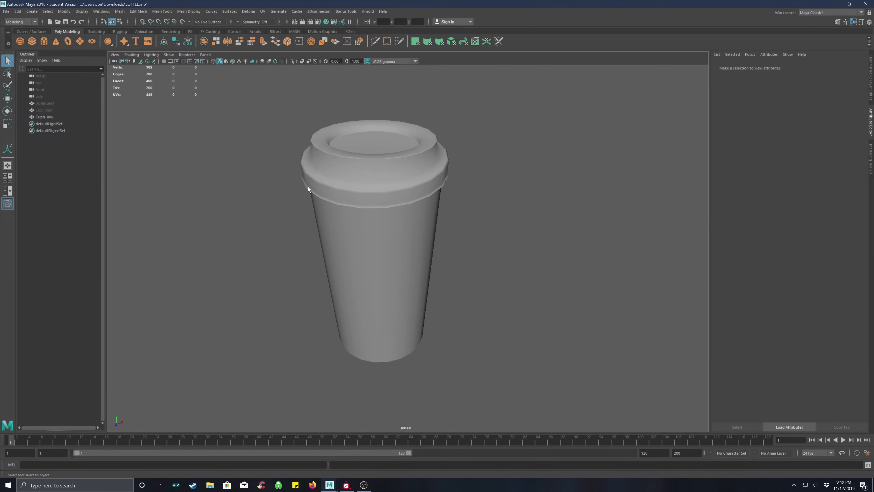
# - Show the high-poly Cup_high mesh and hide the low-poly Cuph_low mesh
pyautogui.click(43, 110)
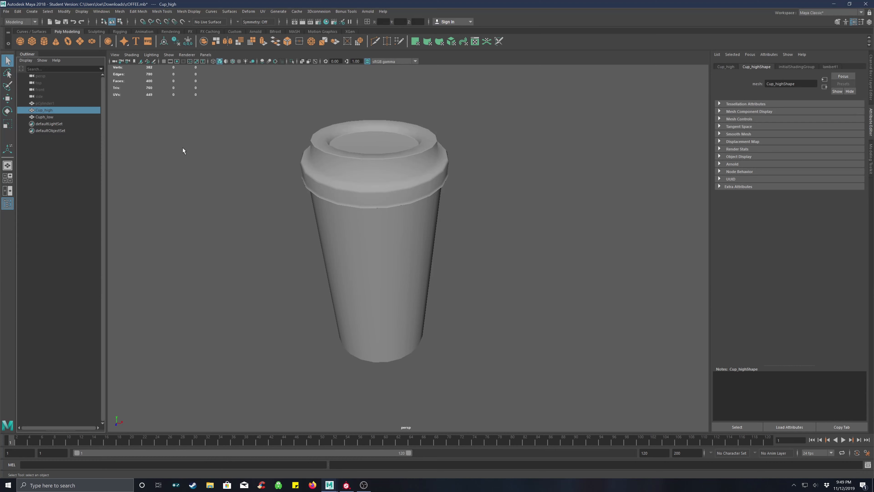
pyautogui.press('h')
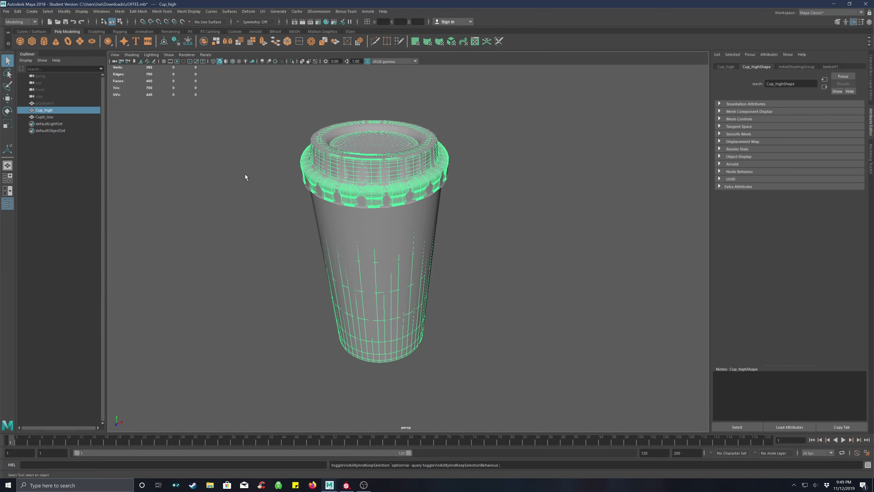
pyautogui.click(45, 117)
pyautogui.press('h')
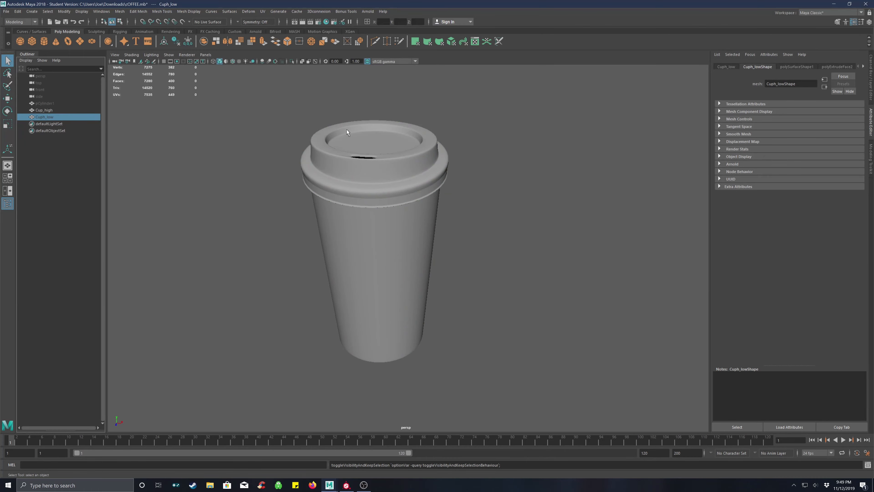
# - Switch the high-poly cup to face selection and select all faces meeting at the center of the lid's recessed disc
pyautogui.click(396, 155)
pyautogui.keyDown('alt'); pyautogui.moveTo(435, 165); pyautogui.dragTo(452, 201); pyautogui.keyUp('alt')
pyautogui.moveTo(355, 188)
pyautogui.mouseDown(button='right')
pyautogui.moveTo(377, 193)
pyautogui.moveTo(357, 204)
pyautogui.mouseUp(button='right')
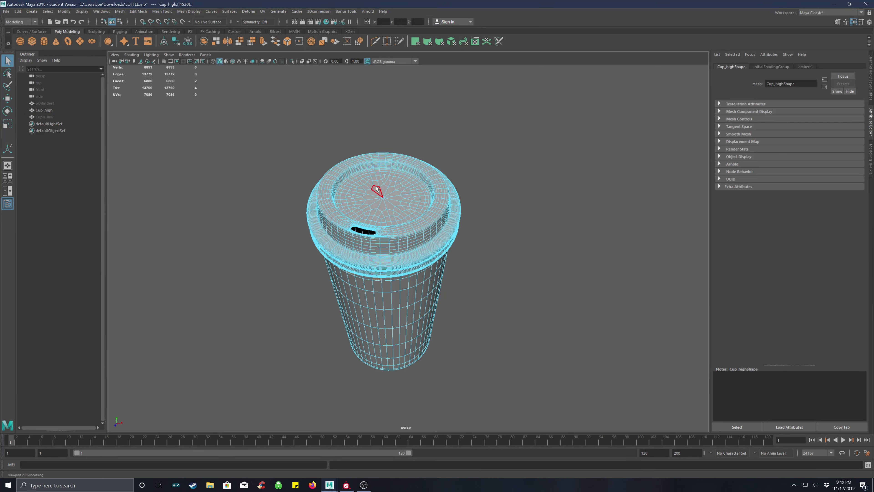
pyautogui.moveTo(349, 180)
pyautogui.mouseDown()
pyautogui.moveTo(392, 175)
pyautogui.moveTo(372, 199)
pyautogui.moveTo(393, 182)
pyautogui.moveTo(387, 205)
pyautogui.moveTo(374, 190)
pyautogui.mouseUp()
pyautogui.click(505, 186)
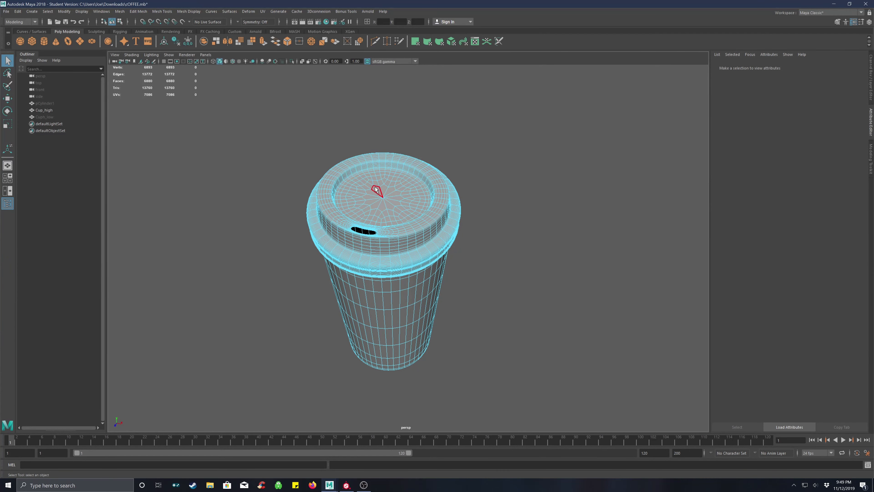
pyautogui.moveTo(391, 195)
pyautogui.mouseDown()
pyautogui.moveTo(387, 206)
pyautogui.moveTo(371, 205)
pyautogui.moveTo(370, 189)
pyautogui.moveTo(368, 199)
pyautogui.mouseUp()
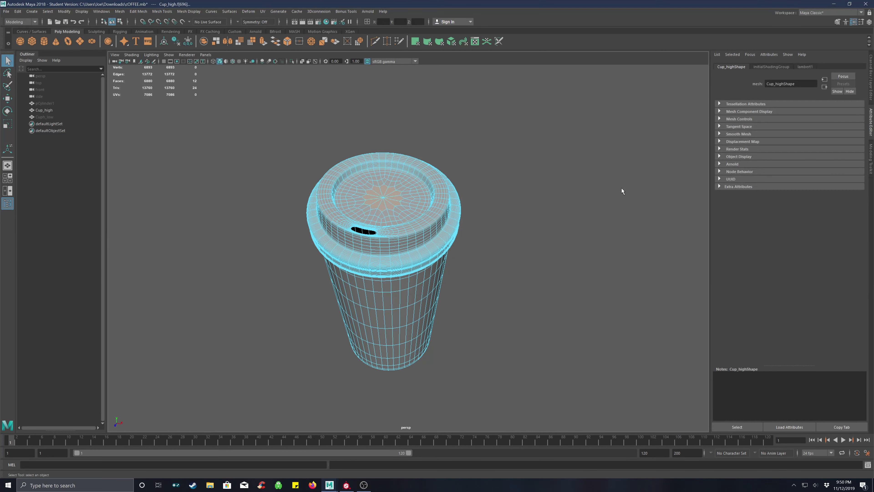
# - Grow the face selection over the entire high-poly lid down to its inner underside, using wireframe display to check the boundary with the cup body
pyautogui.hotkey('shift', '.')
pyautogui.hotkey('shift', '.')
pyautogui.hotkey('shift', '.')
pyautogui.hotkey('shift', '.')
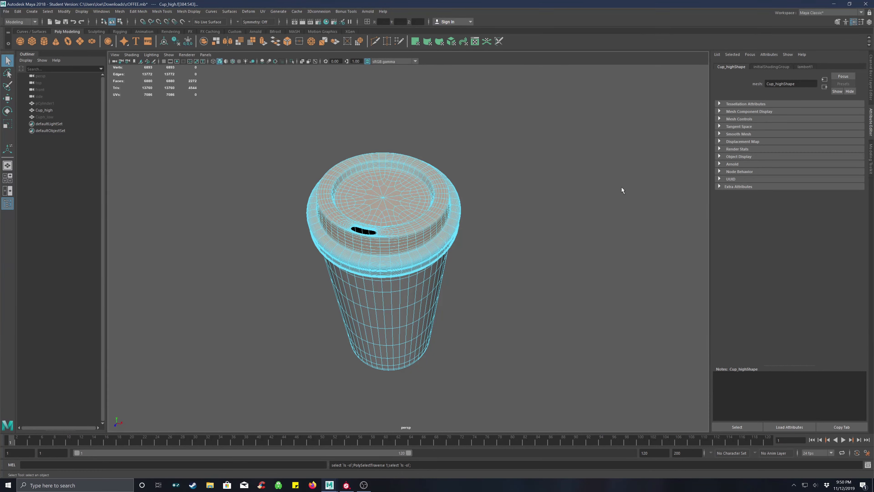
pyautogui.keyDown('alt'); pyautogui.moveTo(481, 254); pyautogui.dragTo(429, 209); pyautogui.keyUp('alt')
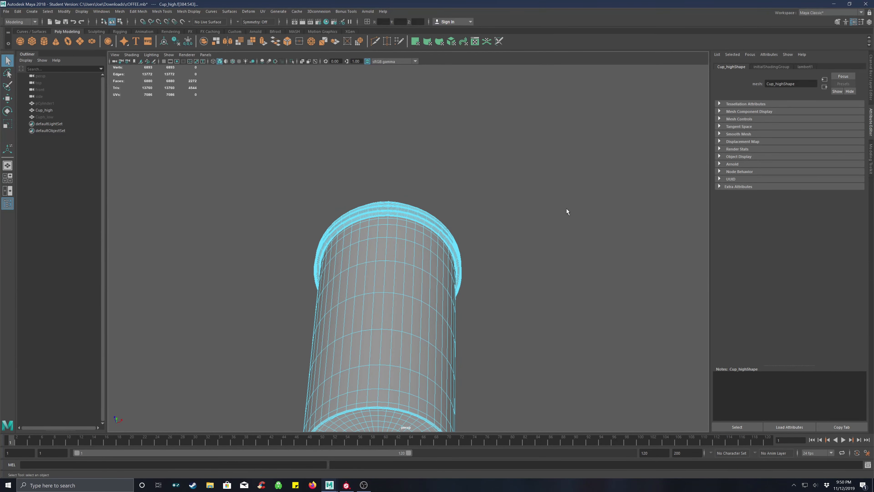
pyautogui.hotkey('shift', '.')
pyautogui.hotkey('shift', '.')
pyautogui.scroll(5, 419, 210)
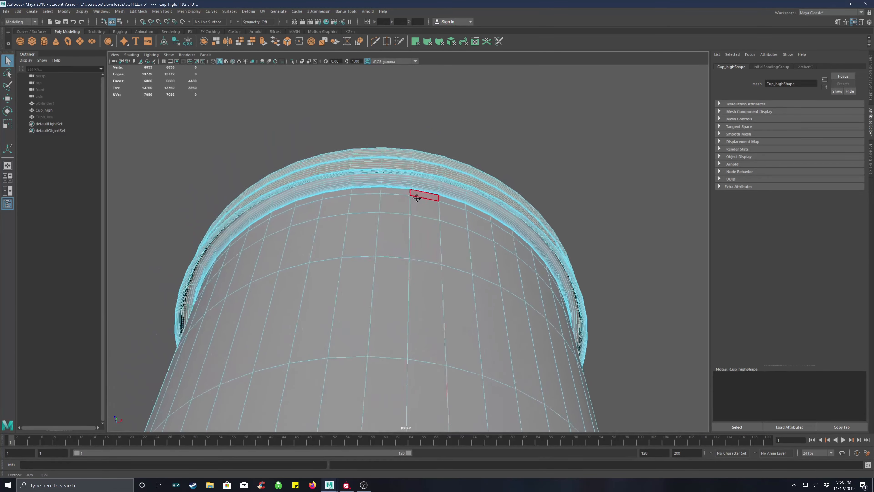
pyautogui.scroll(-2, 419, 205)
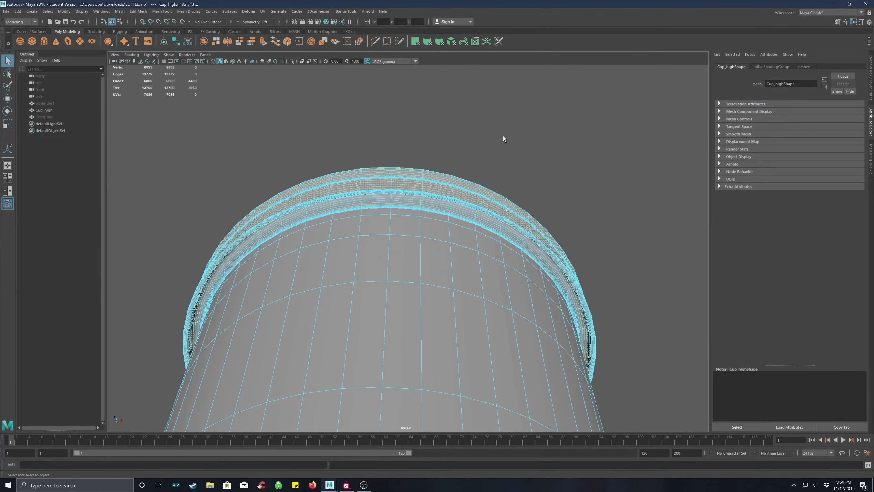
pyautogui.click(213, 61)
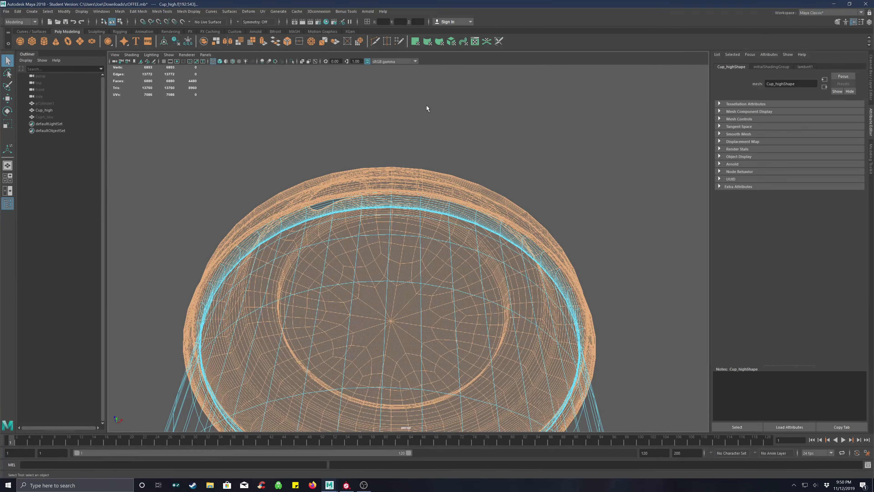
pyautogui.hotkey('shift', '.')
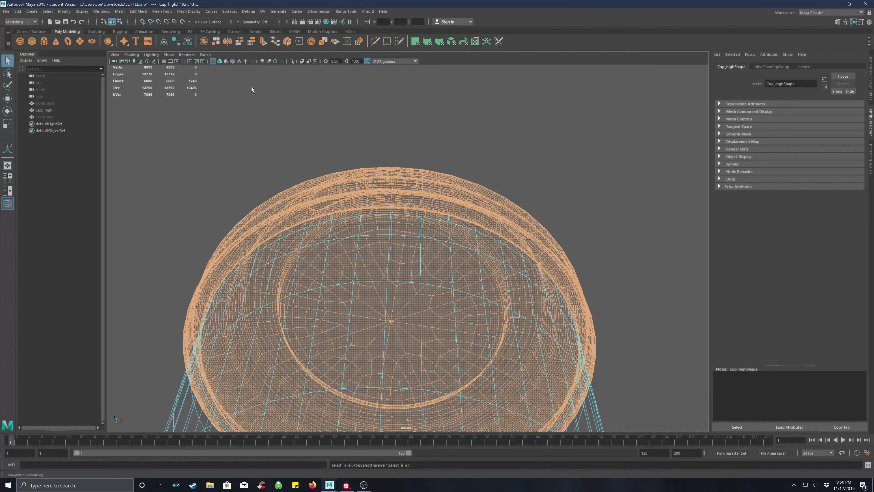
# - Return to shaded display and assign the existing green lambert2 material to the high-poly cup's selected lid faces
pyautogui.click(220, 61)
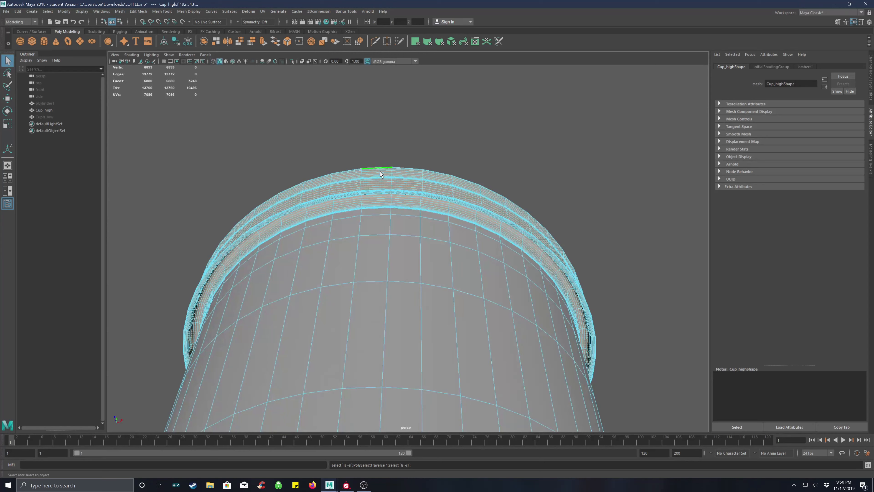
pyautogui.moveTo(390, 183)
pyautogui.mouseDown(button='right')
pyautogui.moveTo(387, 363)
pyautogui.moveTo(391, 374)
pyautogui.moveTo(438, 380)
pyautogui.mouseUp(button='right')
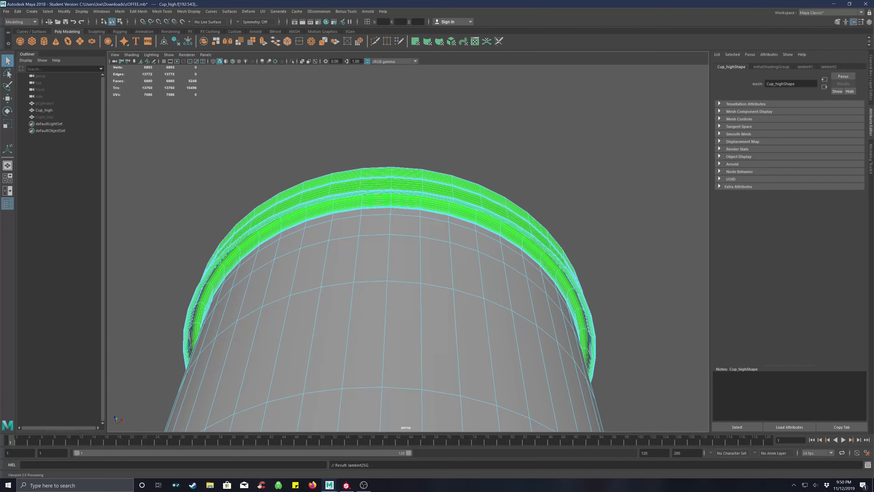
# - Invert the face selection to the cup body, assign the existing red lambert3 material to it, and return to object mode
pyautogui.click(47, 11)
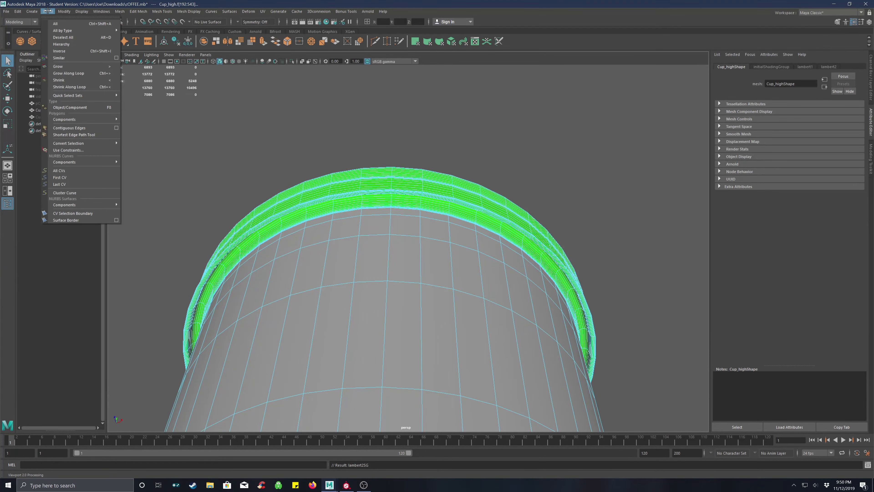
pyautogui.click(59, 51)
pyautogui.moveTo(404, 282); pyautogui.dragTo(450, 478, button='right')
pyautogui.click(467, 106)
pyautogui.keyDown('alt'); pyautogui.moveTo(467, 108); pyautogui.dragTo(464, 151); pyautogui.keyUp('alt')
pyautogui.moveTo(583, 291); pyautogui.dragTo(595, 280, button='right')
pyautogui.click(595, 280)
pyautogui.keyDown('alt'); pyautogui.moveTo(605, 315); pyautogui.dragTo(602, 294); pyautogui.keyUp('alt')
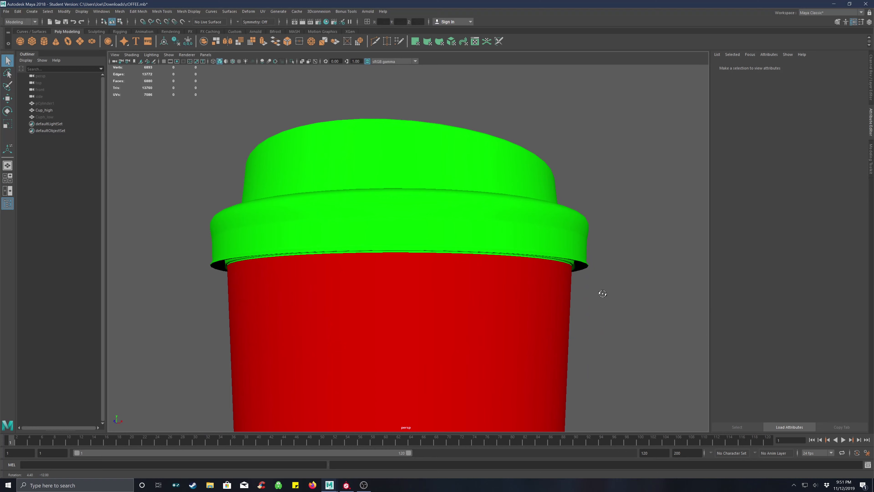
# - Switch to face selection and select the face loops of the leftover green strip between the lid underside and the red cup body
pyautogui.scroll(5, 385, 291)
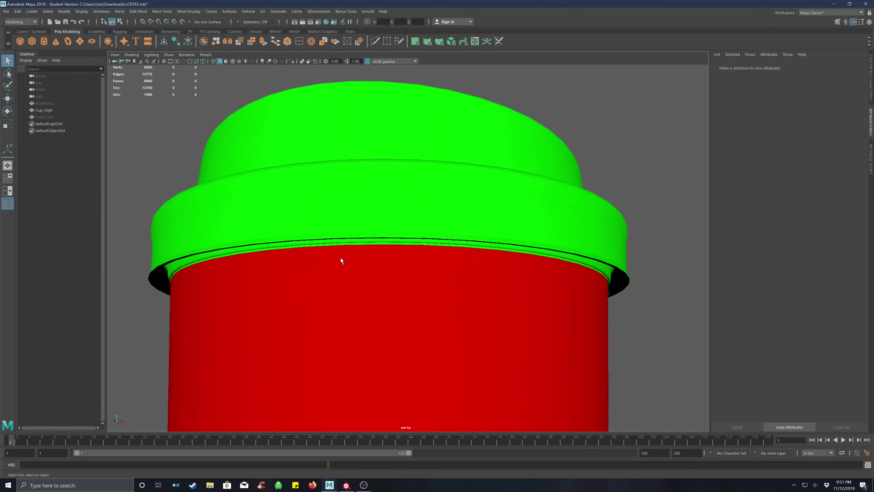
pyautogui.scroll(6, 340, 260)
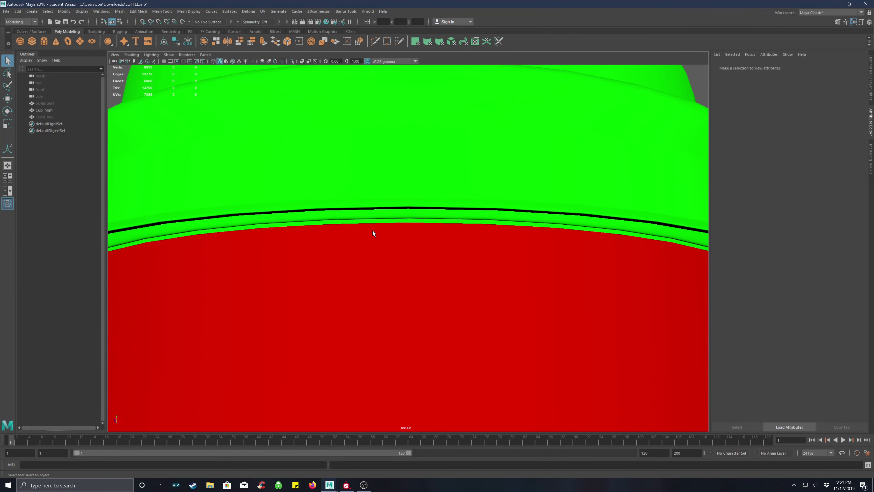
pyautogui.moveTo(372, 233); pyautogui.dragTo(372, 221, button='right')
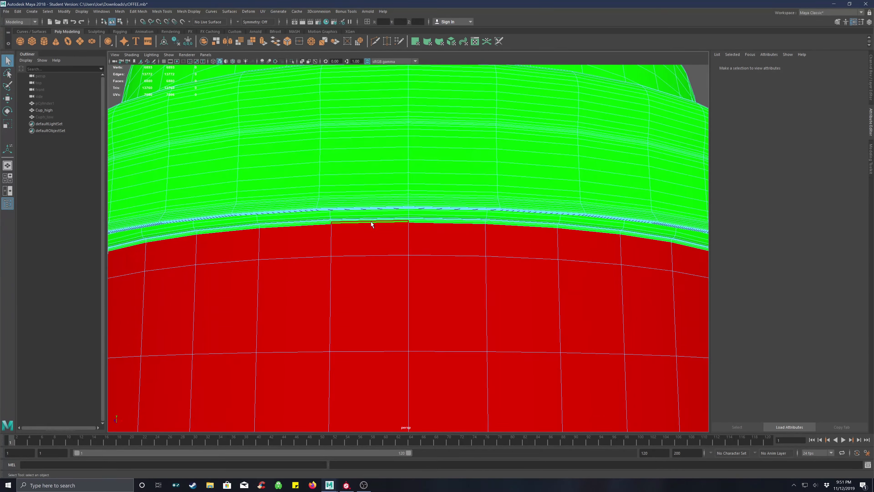
pyautogui.click(371, 222)
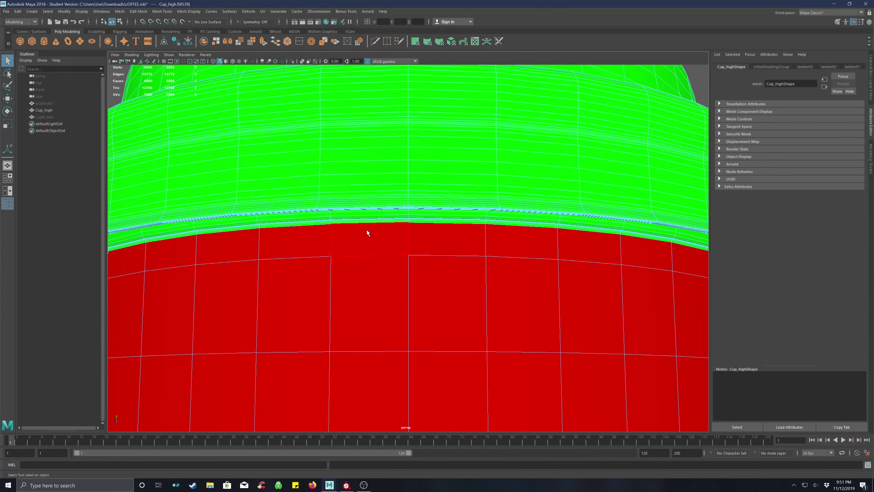
pyautogui.press('f')
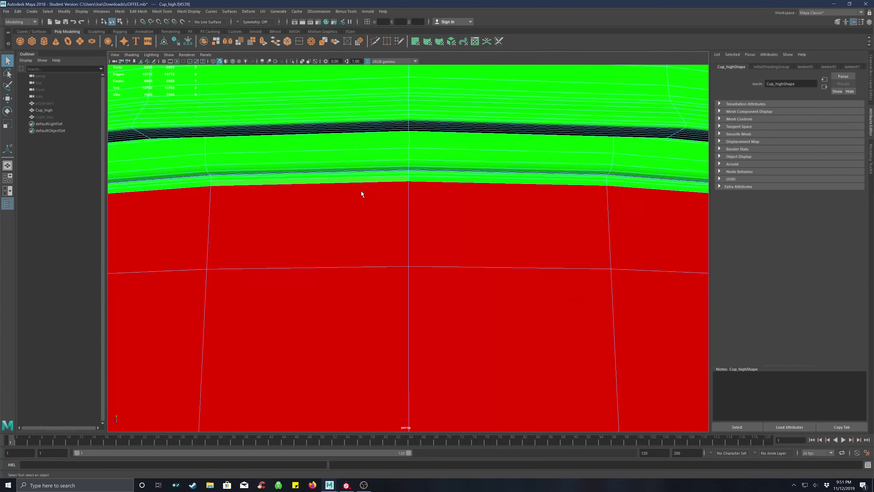
pyautogui.click(368, 177)
pyautogui.click(430, 180)
pyautogui.click(245, 182)
pyautogui.click(208, 178)
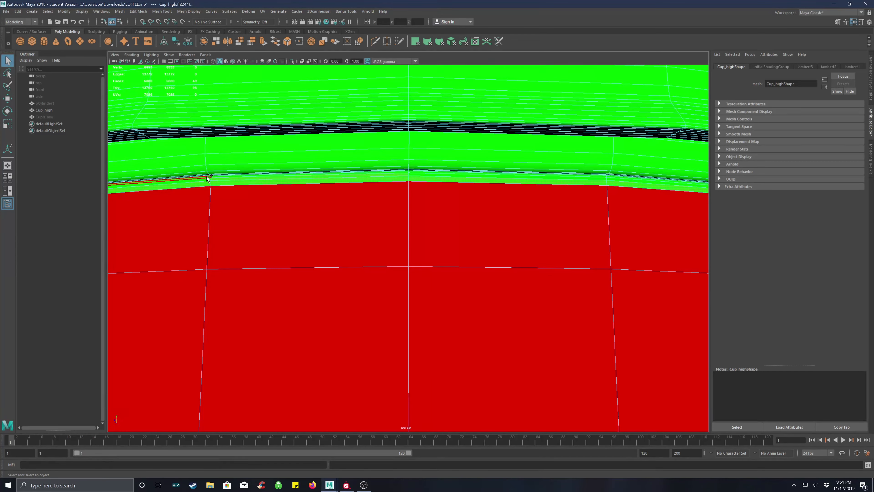
pyautogui.keyDown('shift'); pyautogui.doubleClick(206, 178); pyautogui.keyUp('shift')
pyautogui.keyDown('shift'); pyautogui.click(229, 176); pyautogui.keyUp('shift')
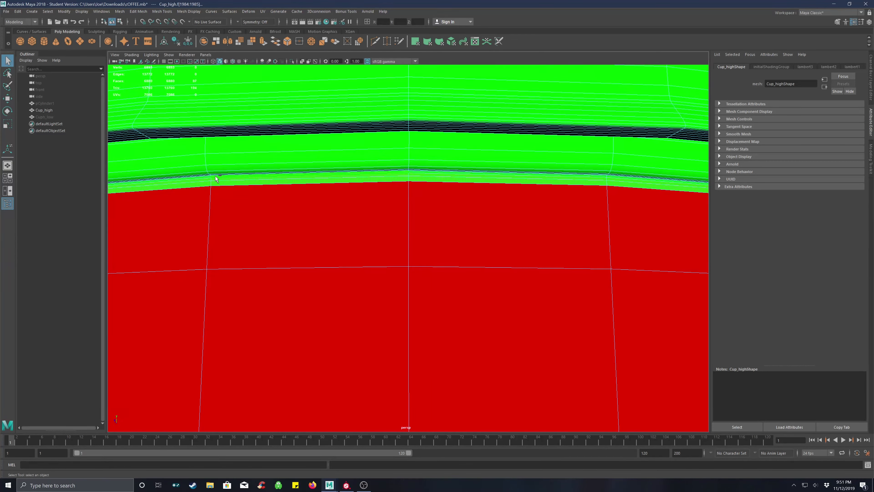
pyautogui.keyDown('shift'); pyautogui.doubleClick(203, 177); pyautogui.keyUp('shift')
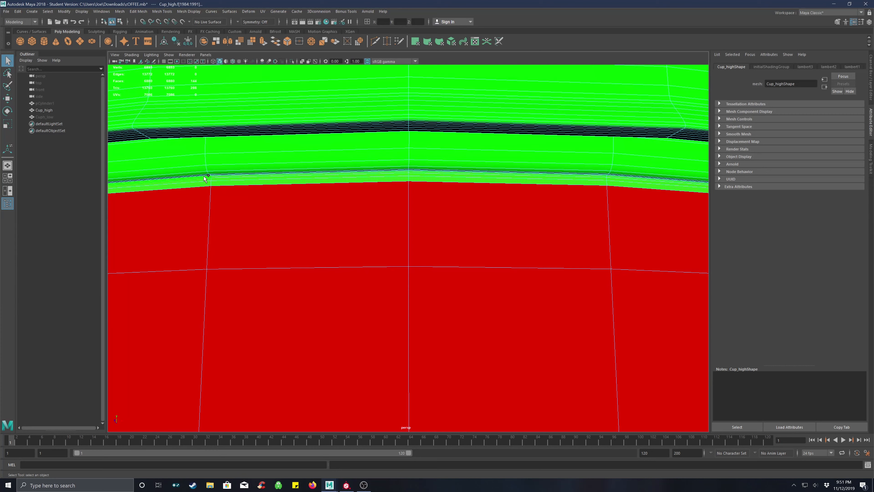
# - Assign the existing lambert3 material to the selected strip of faces at the top of the cup body
pyautogui.rightClick(236, 176)
pyautogui.moveTo(257, 365)
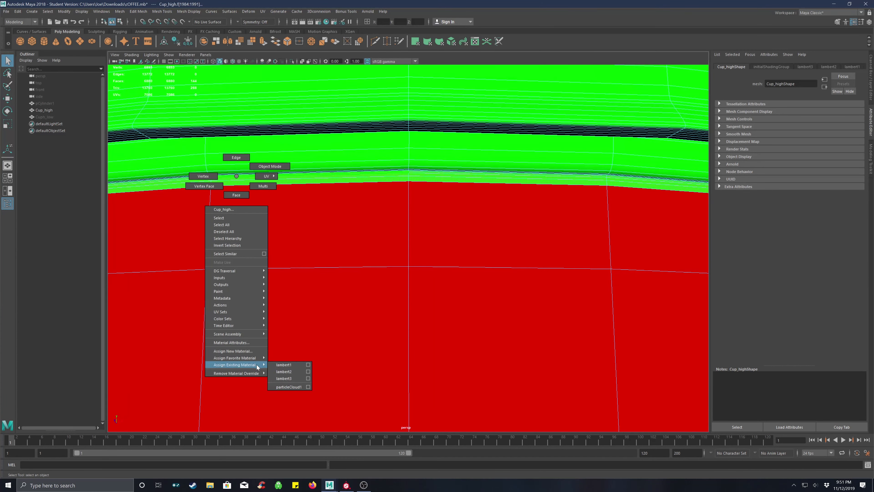
pyautogui.click(284, 379)
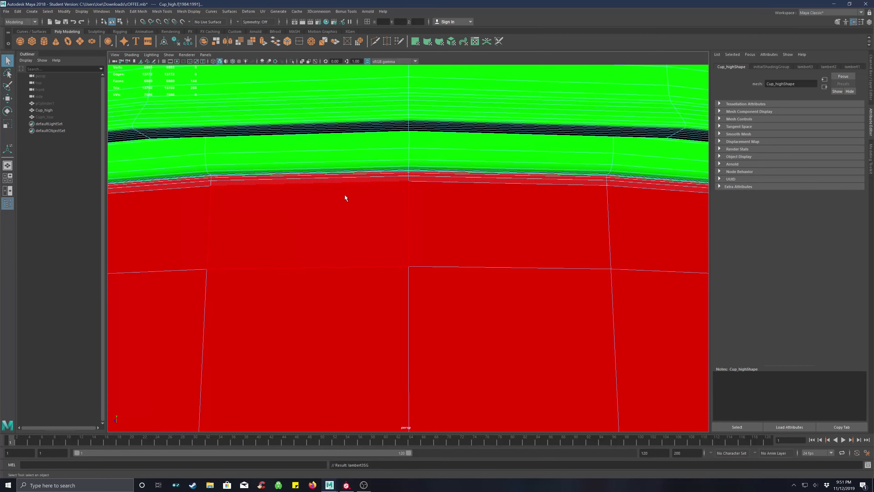
# - Inspect the color boundary between lid and body, return to object mode, and view the whole cup from the side and underneath
pyautogui.click(369, 211)
pyautogui.keyDown('alt'); pyautogui.moveTo(473, 209); pyautogui.dragTo(475, 186); pyautogui.keyUp('alt')
pyautogui.scroll(-5, 476, 185)
pyautogui.keyDown('alt'); pyautogui.moveTo(403, 193); pyautogui.dragTo(447, 221, button='middle'); pyautogui.keyUp('alt')
pyautogui.scroll(3, 362, 192)
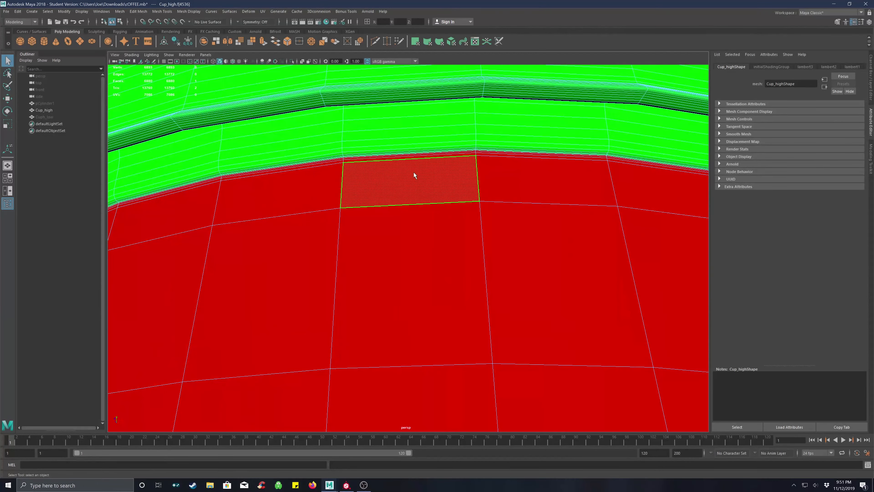
pyautogui.scroll(-10, 414, 172)
pyautogui.moveTo(551, 144); pyautogui.dragTo(578, 134, button='right')
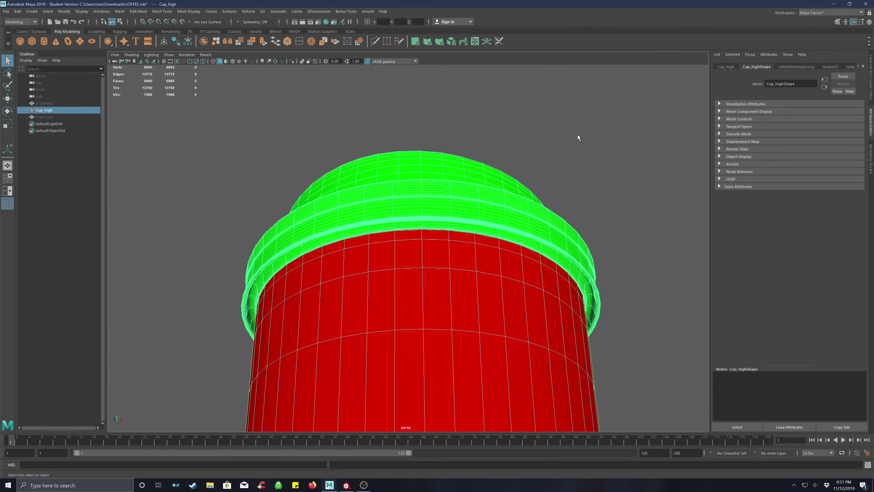
pyautogui.click(595, 188)
pyautogui.keyDown('alt'); pyautogui.moveTo(448, 245); pyautogui.dragTo(461, 276); pyautogui.keyUp('alt')
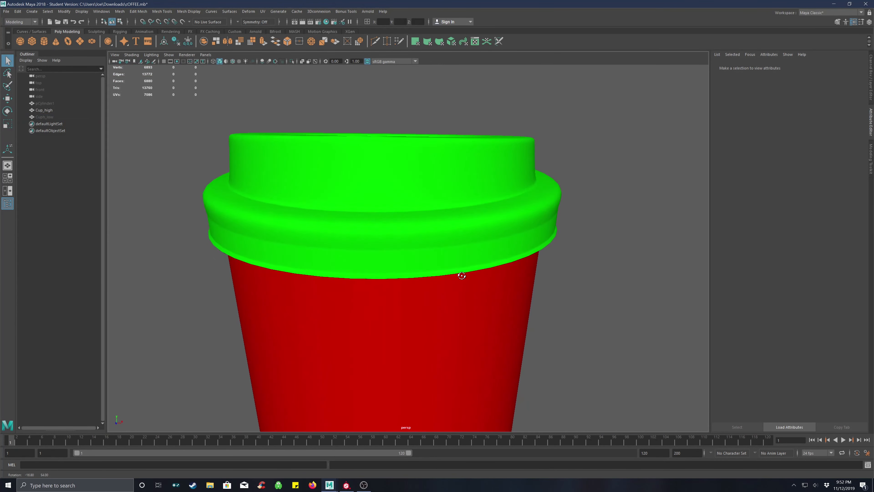
pyautogui.scroll(-8, 461, 276)
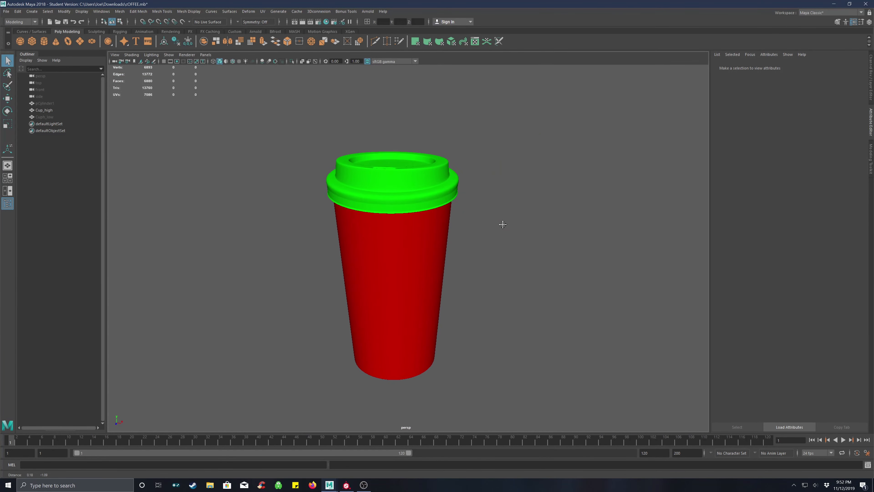
pyautogui.moveTo(502, 224)
pyautogui.keyDown('alt'); pyautogui.mouseDown()
pyautogui.moveTo(490, 234)
pyautogui.moveTo(480, 230)
pyautogui.moveTo(486, 220)
pyautogui.moveTo(476, 245)
pyautogui.moveTo(476, 209)
pyautogui.moveTo(494, 156)
pyautogui.moveTo(495, 233)
pyautogui.mouseUp(); pyautogui.keyUp('alt')
pyautogui.keyDown('alt'); pyautogui.moveTo(492, 188); pyautogui.dragTo(495, 226); pyautogui.keyUp('alt')
# - Switch the high-poly cup to face selection, pick faces at the center of its underside, and clear the selection
pyautogui.rightClick(393, 226)
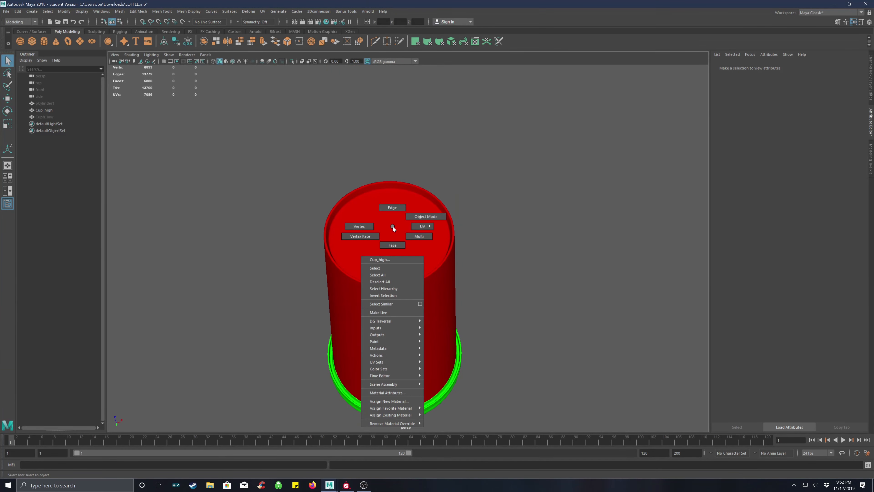
pyautogui.click(392, 245)
pyautogui.click(386, 220)
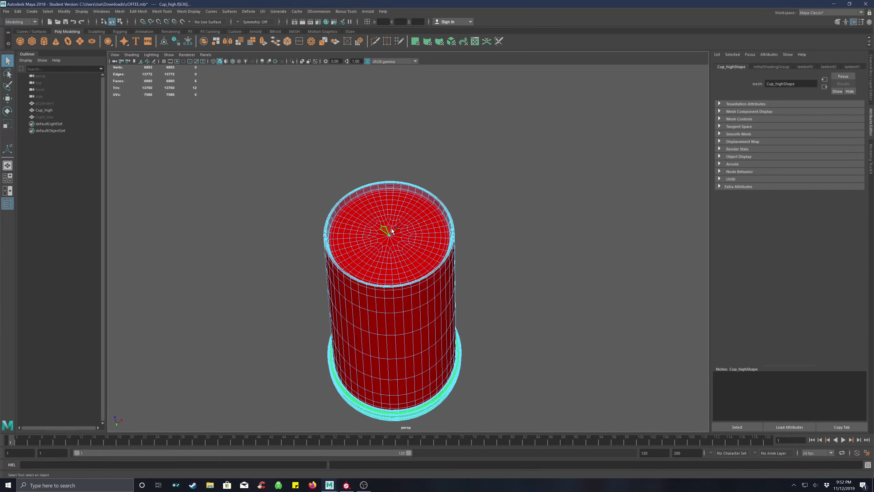
pyautogui.click(495, 217)
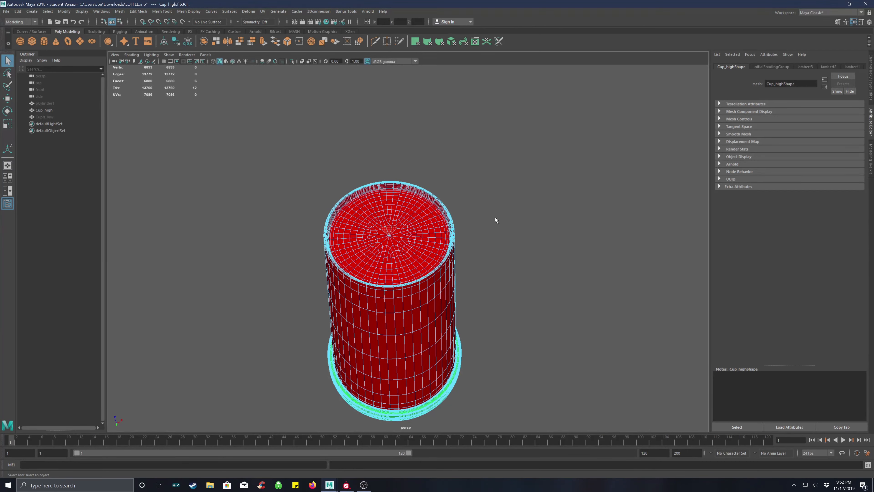
# - Create a new Lambert material in the Hypershade and set its color to yellow
pyautogui.click(326, 24)
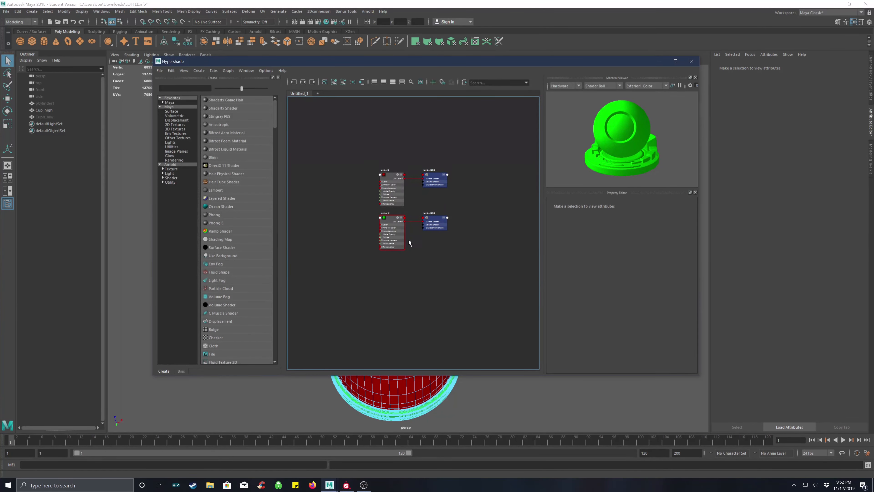
pyautogui.click(174, 103)
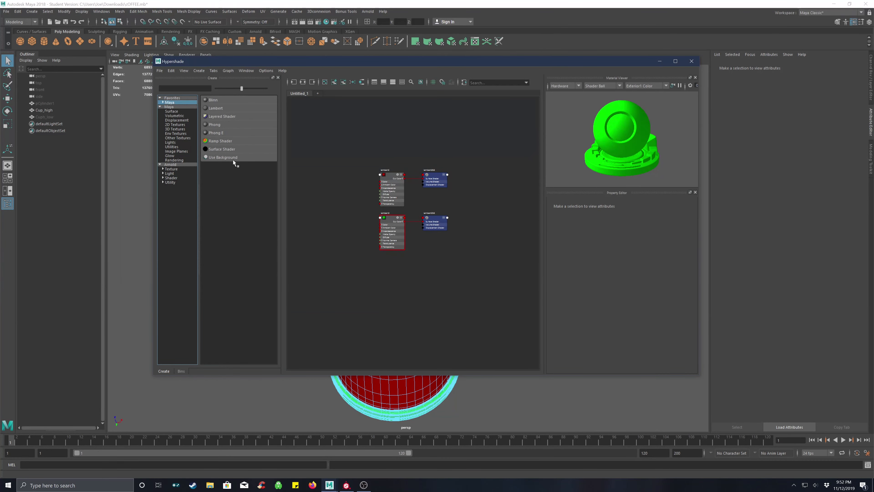
pyautogui.click(220, 109)
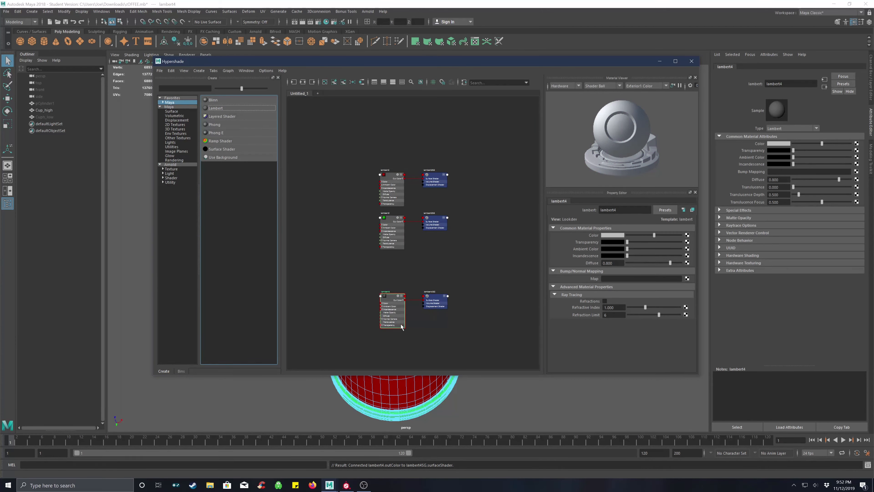
pyautogui.click(390, 299)
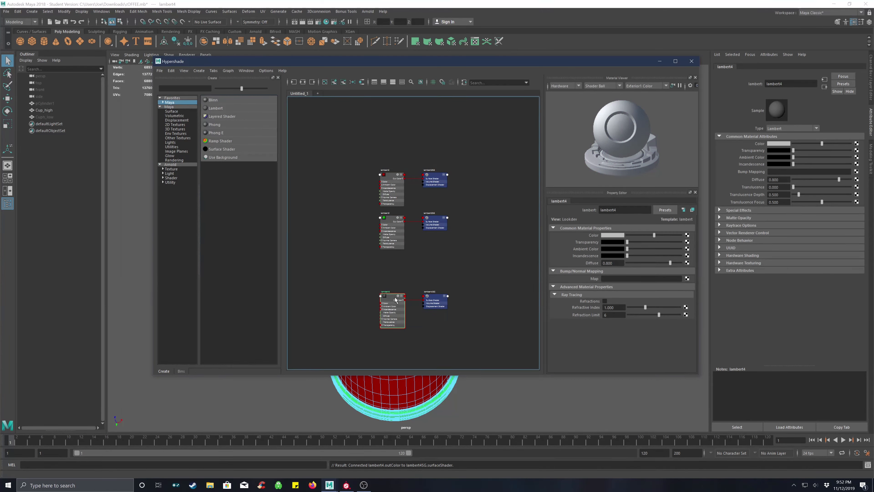
pyautogui.click(611, 236)
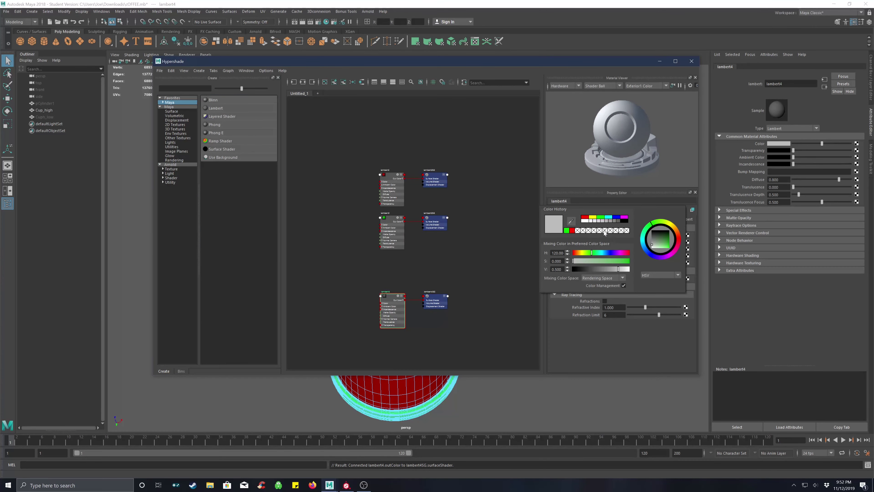
pyautogui.click(592, 218)
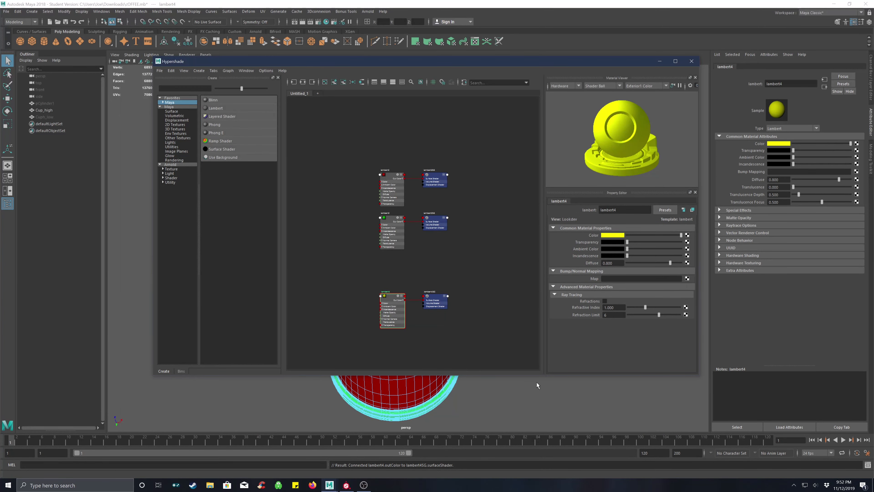
pyautogui.click(692, 61)
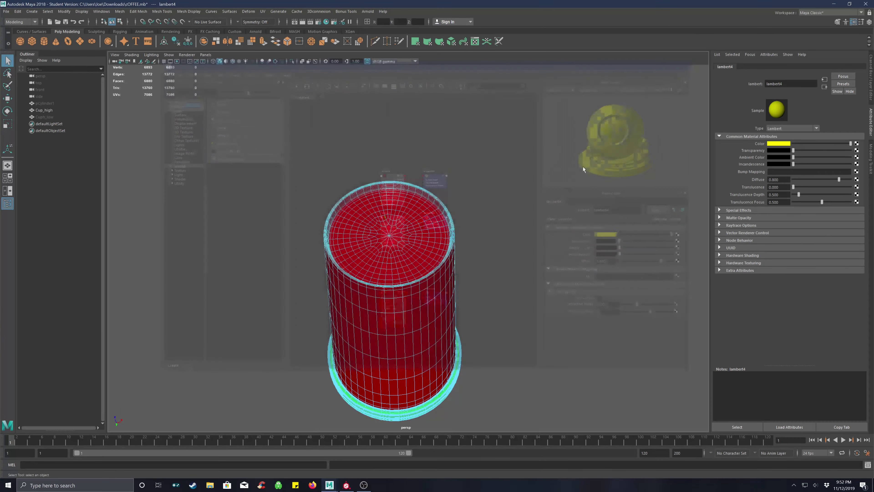
# - Select all faces meeting at the center of the cup's recessed underside
pyautogui.scroll(3, 387, 231)
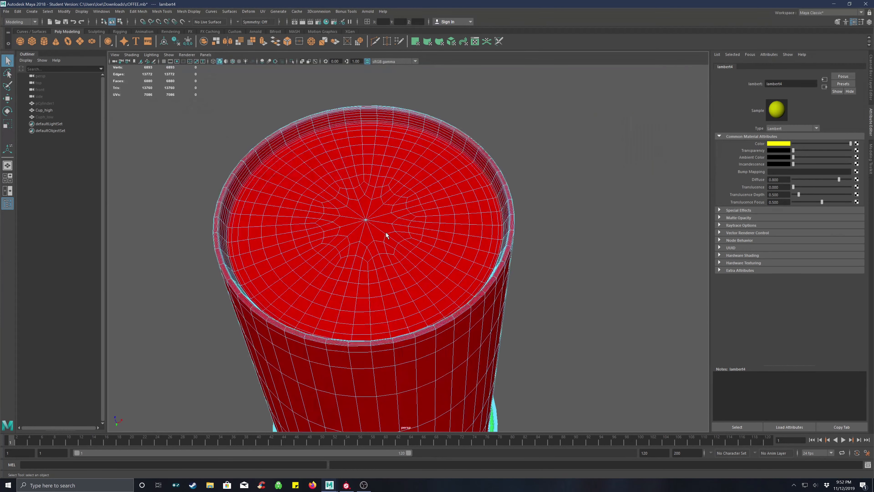
pyautogui.click(359, 207)
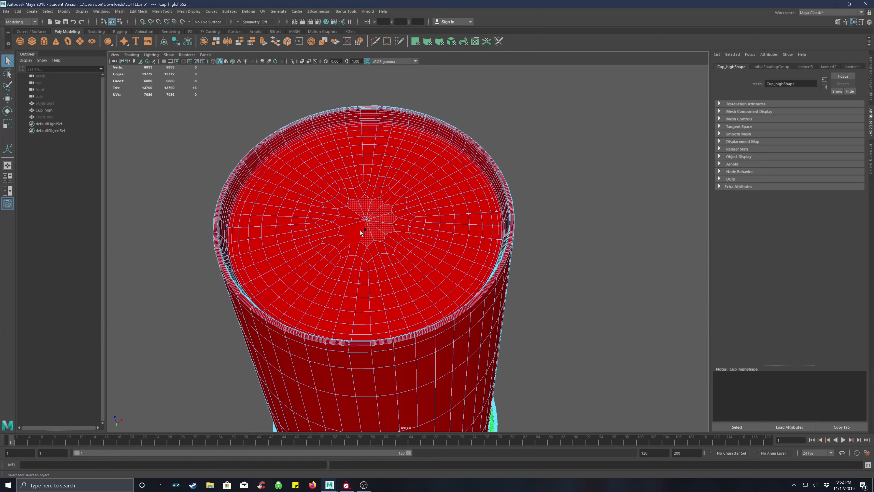
pyautogui.keyDown('shift'); pyautogui.click(352, 221); pyautogui.keyUp('shift')
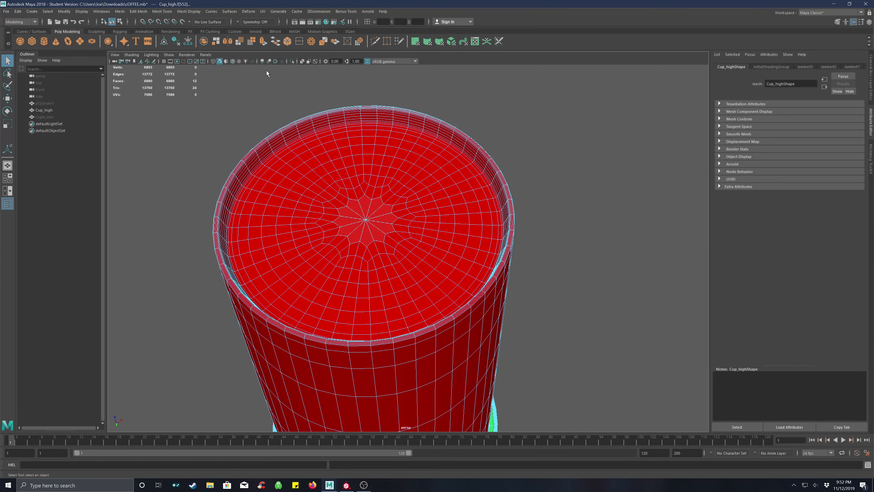
# - Grow the face selection over the whole recessed underside and up its inner wall to the bottom rim, using wireframe display
pyautogui.click(213, 61)
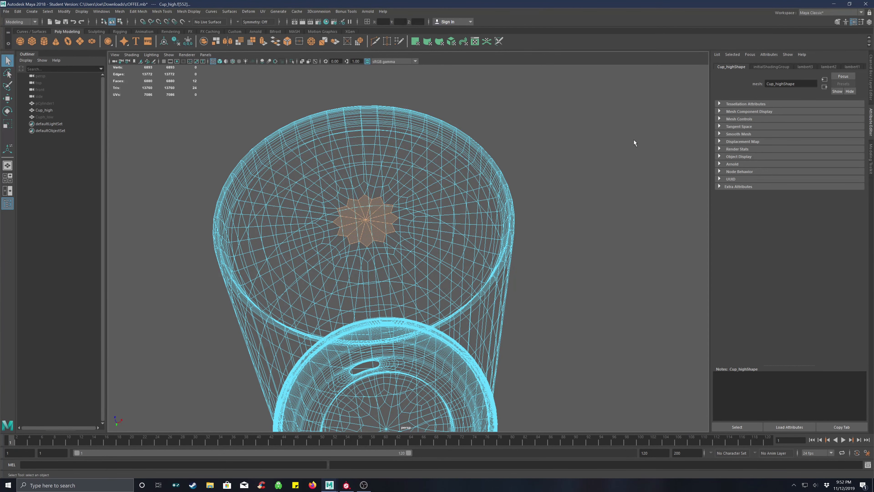
pyautogui.hotkey('shift', '.')
pyautogui.hotkey('shift', '.')
pyautogui.hotkey('shift', '.')
pyautogui.hotkey('shift', '.')
pyautogui.hotkey('shift', '.')
pyautogui.hotkey('shift', '.')
pyautogui.hotkey('shift', '.')
pyautogui.hotkey('shift', '.')
pyautogui.hotkey('shift', '.')
pyautogui.hotkey('shift', '.')
pyautogui.hotkey('shift', '.')
pyautogui.hotkey('shift', '.')
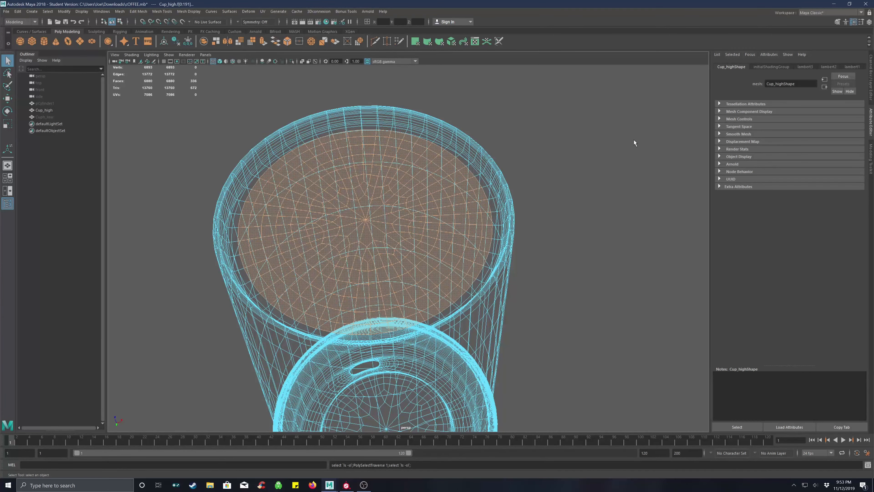
pyautogui.hotkey('shift', '.')
pyautogui.hotkey('shift', '.')
pyautogui.hotkey('shift', '.')
pyautogui.hotkey('shift', '.')
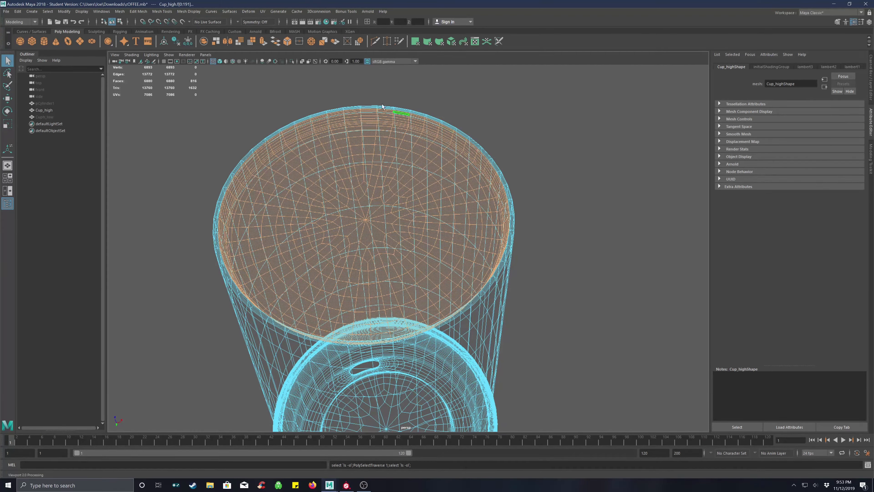
# - Assign the existing yellow lambert4 material to the selected underside faces in shaded display and return the cup to object mode
pyautogui.click(220, 61)
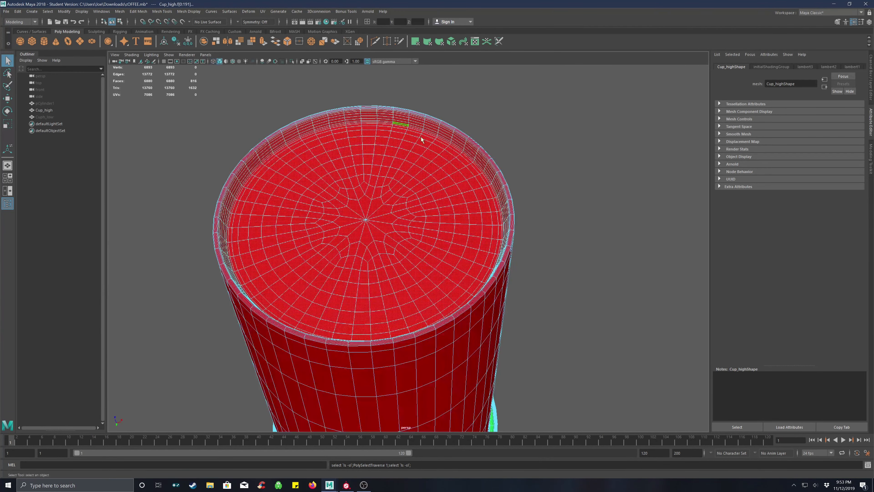
pyautogui.rightClick(361, 201)
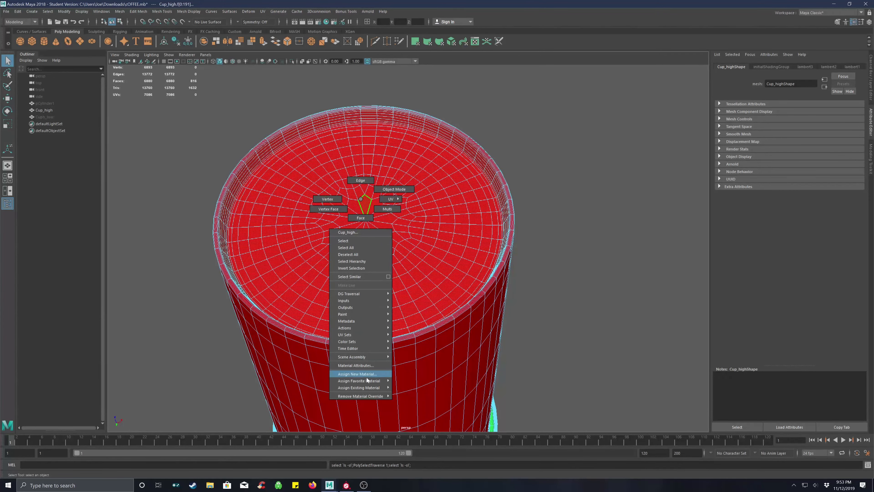
pyautogui.moveTo(371, 388)
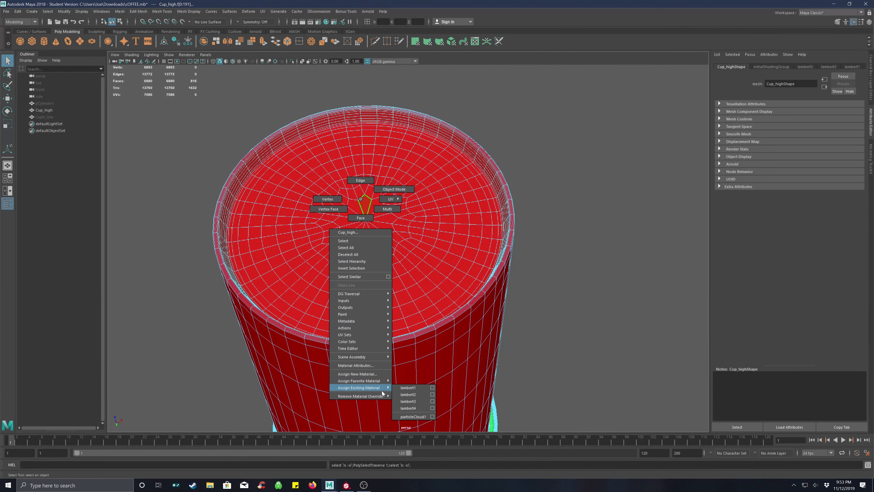
pyautogui.click(409, 408)
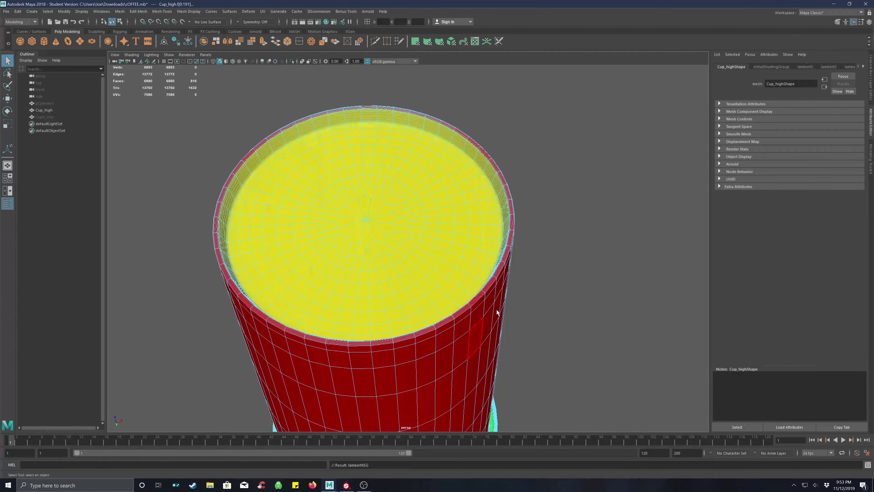
pyautogui.click(559, 174)
pyautogui.keyDown('alt'); pyautogui.moveTo(553, 114); pyautogui.dragTo(519, 162); pyautogui.keyUp('alt')
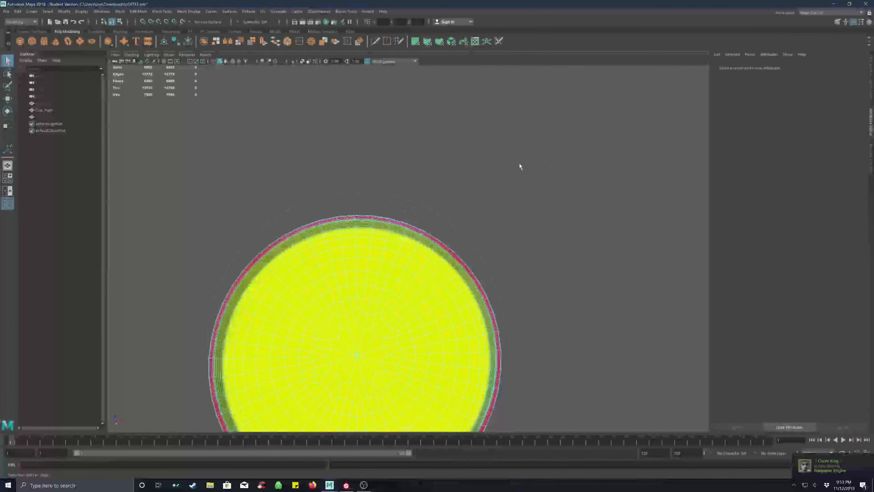
pyautogui.rightClick(484, 171)
pyautogui.moveTo(485, 171); pyautogui.dragTo(536, 163, button='right')
pyautogui.click(535, 173)
# - Examine the colored materials on the high-poly cup's lid and body from several angles
pyautogui.keyDown('alt'); pyautogui.moveTo(519, 201); pyautogui.dragTo(512, 180); pyautogui.keyUp('alt')
pyautogui.scroll(-5, 530, 193)
pyautogui.keyDown('alt'); pyautogui.moveTo(547, 203); pyautogui.dragTo(527, 216); pyautogui.keyUp('alt')
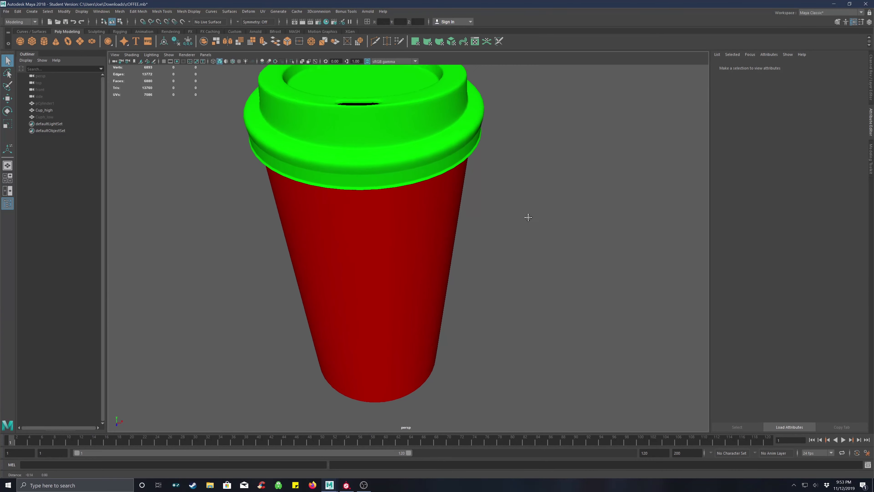
pyautogui.scroll(3, 527, 260)
pyautogui.keyDown('alt'); pyautogui.moveTo(528, 261); pyautogui.dragTo(513, 235); pyautogui.keyUp('alt')
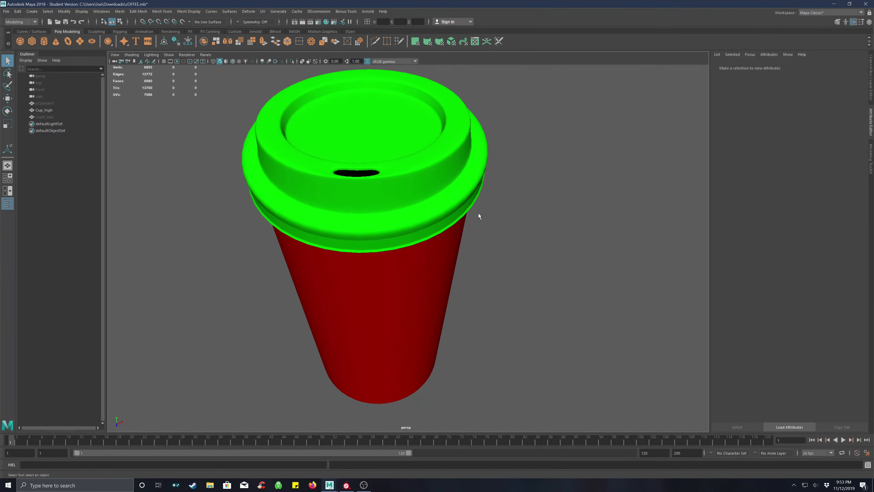
pyautogui.keyDown('alt'); pyautogui.moveTo(478, 214); pyautogui.dragTo(491, 193); pyautogui.keyUp('alt')
pyautogui.keyDown('alt'); pyautogui.moveTo(491, 193); pyautogui.dragTo(499, 237, button='middle'); pyautogui.keyUp('alt')
pyautogui.scroll(2, 477, 206)
pyautogui.scroll(-3, 477, 205)
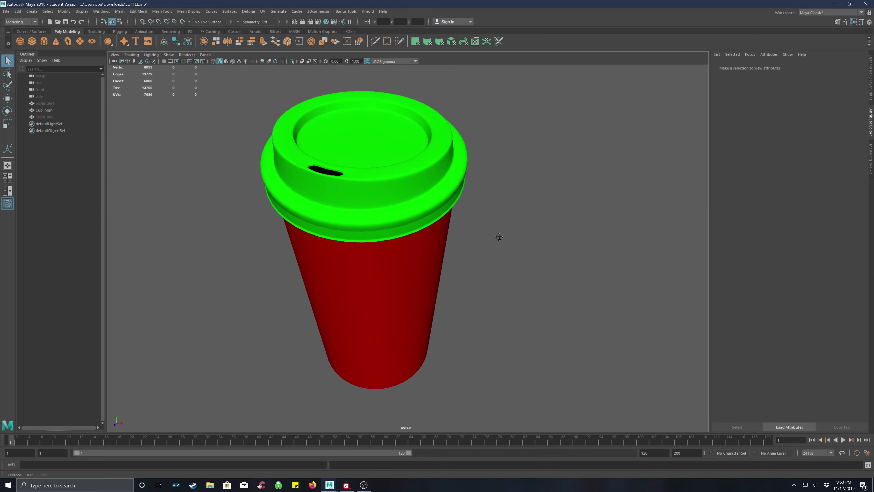
pyautogui.moveTo(499, 237)
pyautogui.keyDown('alt'); pyautogui.mouseDown()
pyautogui.moveTo(519, 235)
pyautogui.moveTo(509, 228)
pyautogui.moveTo(500, 242)
pyautogui.moveTo(513, 190)
pyautogui.moveTo(512, 246)
pyautogui.mouseUp(); pyautogui.keyUp('alt')
pyautogui.keyDown('alt'); pyautogui.moveTo(510, 207); pyautogui.dragTo(520, 205); pyautogui.keyUp('alt')
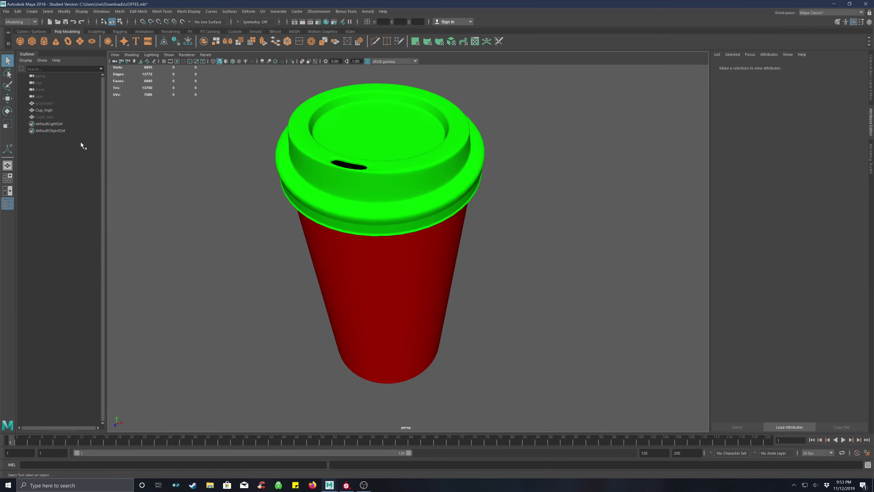
# - View the high-poly cup's UV layout in the UV Editor, and close the editor and the UV Toolkit
pyautogui.click(47, 117)
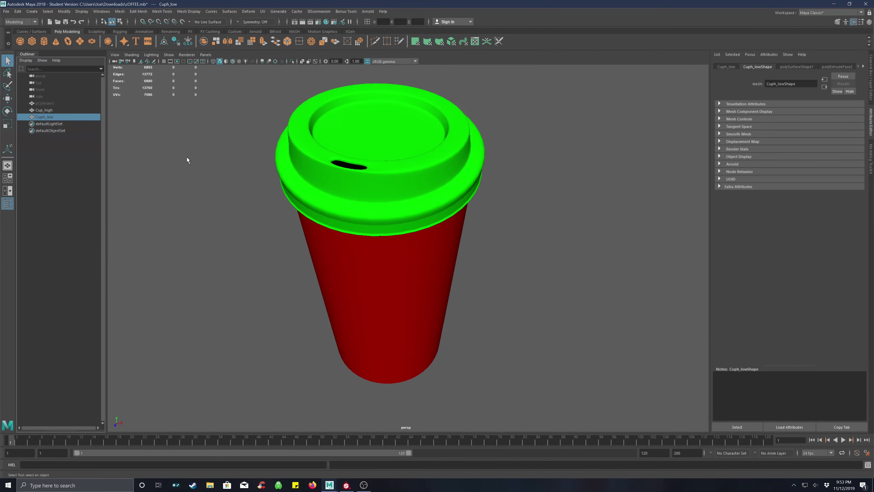
pyautogui.click(320, 100)
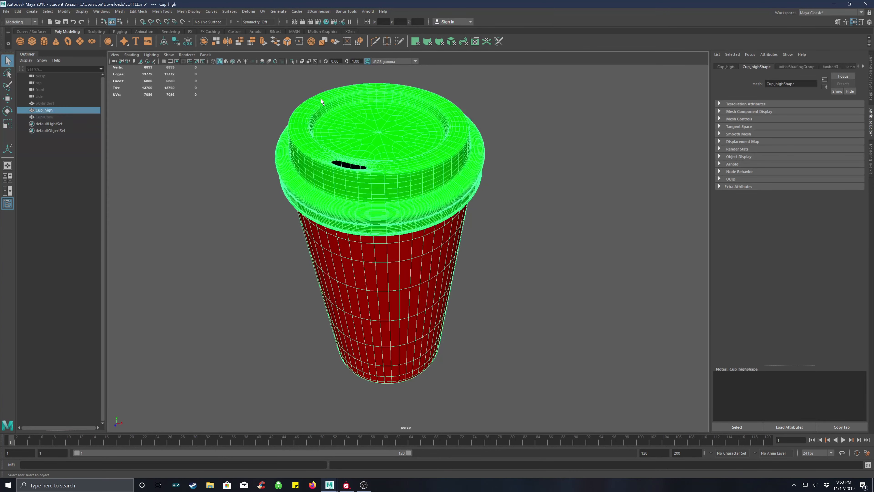
pyautogui.click(263, 11)
pyautogui.click(275, 21)
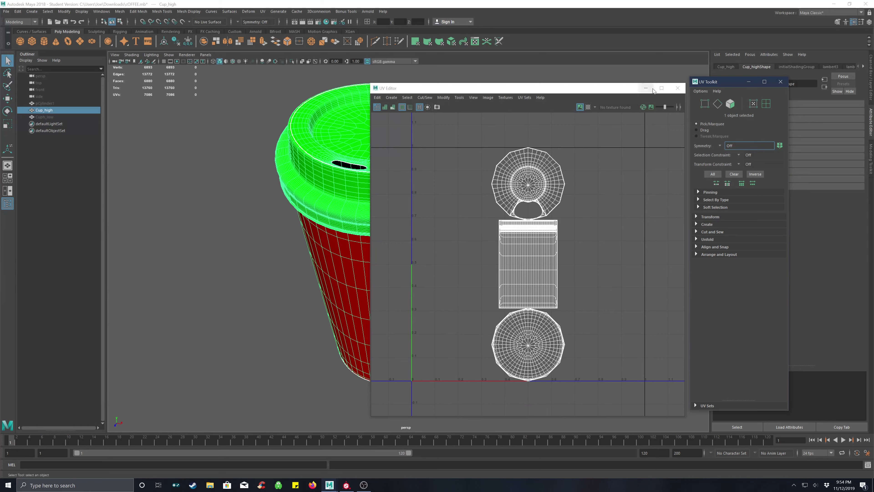
pyautogui.click(677, 88)
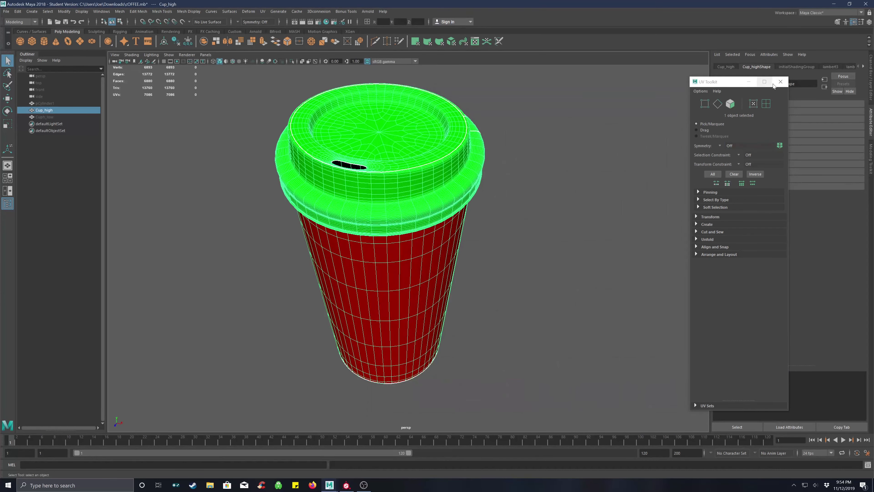
pyautogui.click(781, 82)
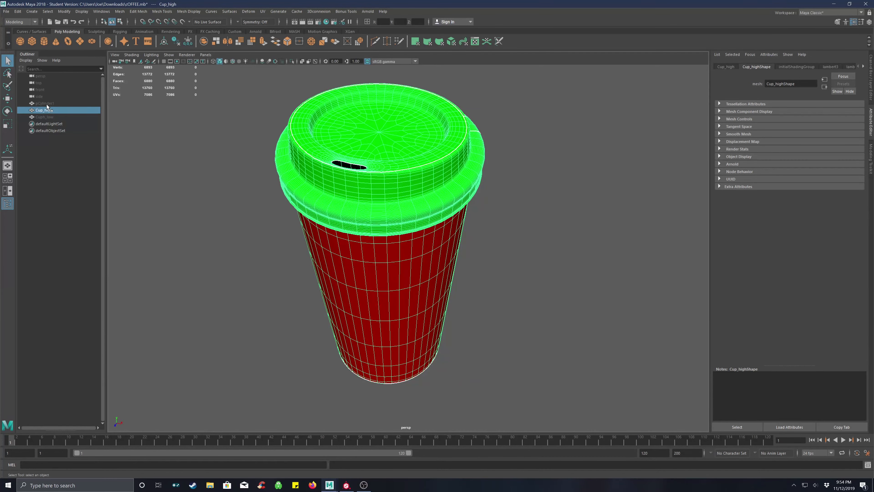
# - Unhide the low-poly cup Cuph_low and open its UV layout in the UV Editor
pyautogui.click(49, 118)
pyautogui.press('h')
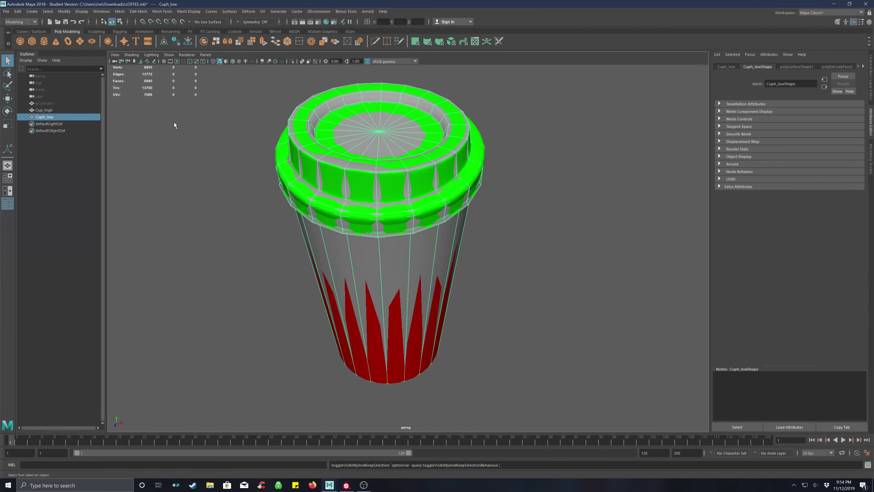
pyautogui.moveTo(195, 134); pyautogui.dragTo(219, 122, button='right')
pyautogui.click(323, 112)
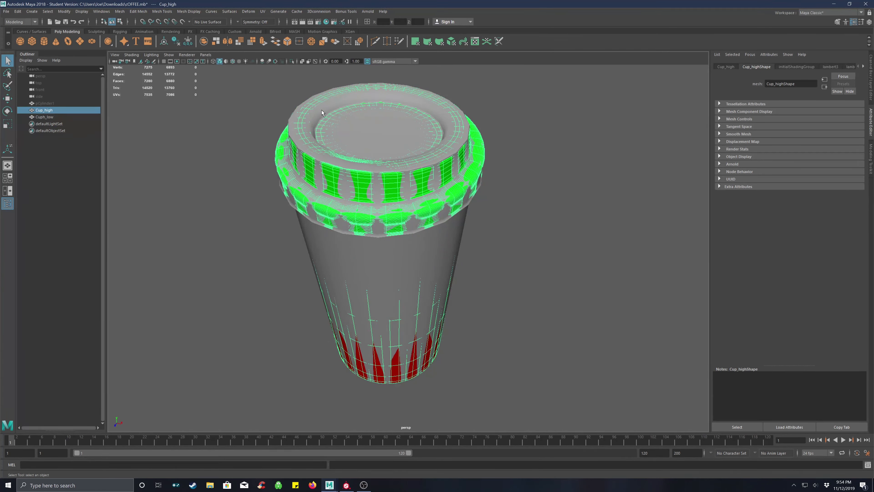
pyautogui.click(50, 117)
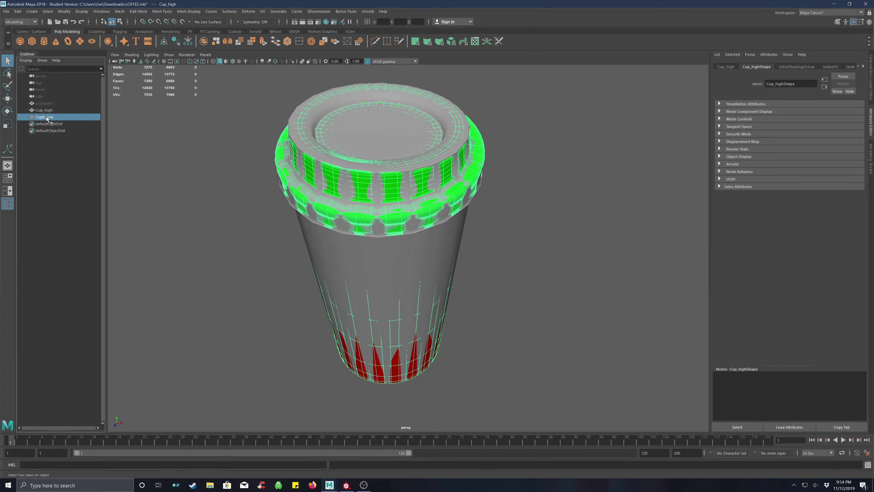
pyautogui.click(263, 11)
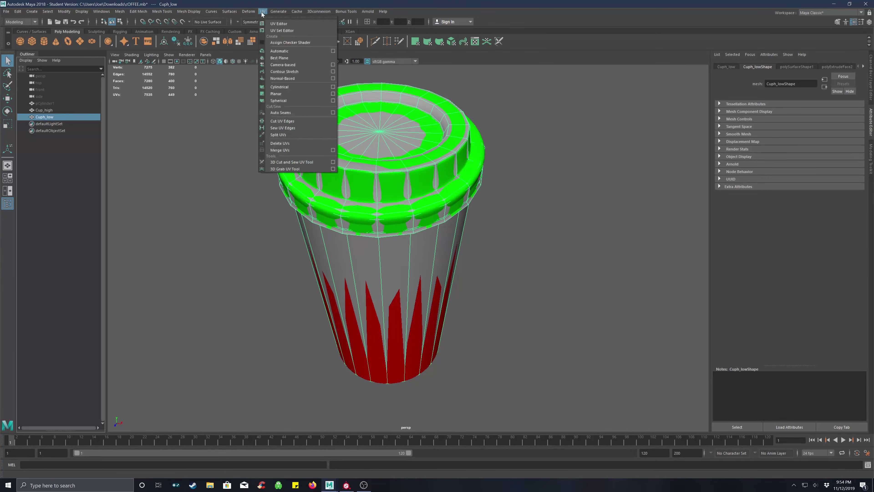
pyautogui.click(275, 19)
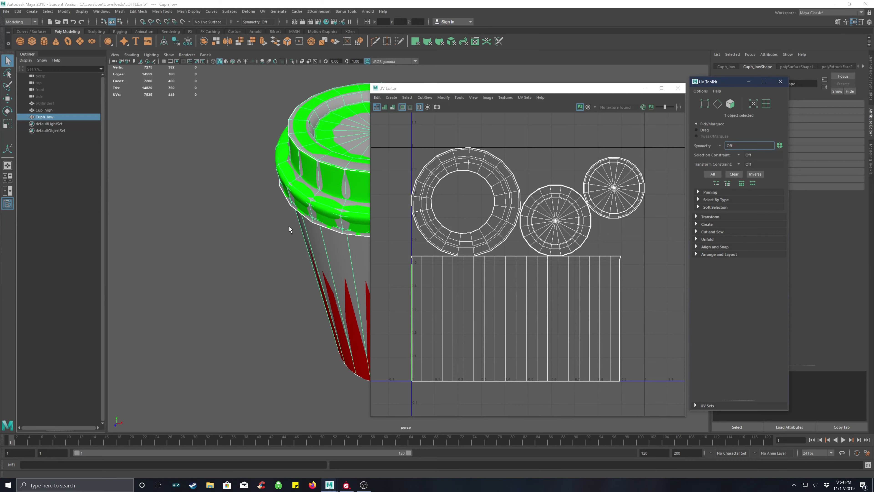
# - Select the seam edge loop under the low-poly lid's rim to locate it in the UV layout, and clear the selection
pyautogui.keyDown('alt'); pyautogui.moveTo(289, 227); pyautogui.dragTo(309, 171); pyautogui.keyUp('alt')
pyautogui.scroll(6, 308, 170)
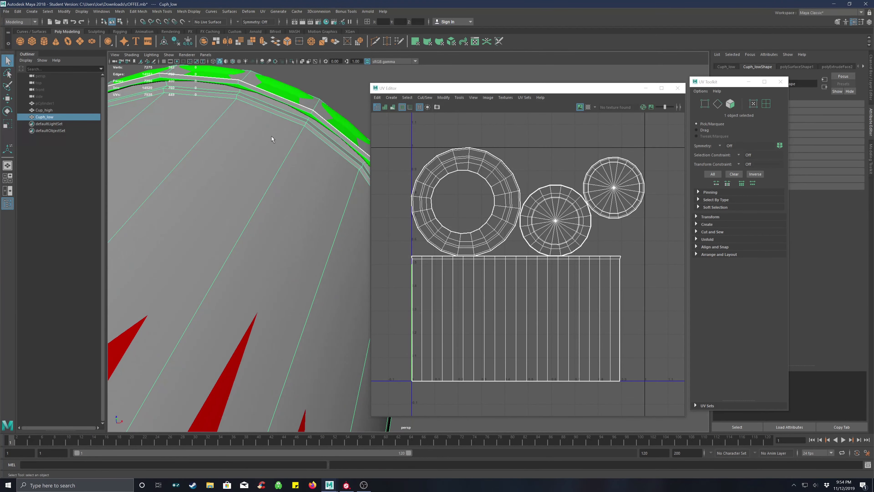
pyautogui.keyDown('alt'); pyautogui.moveTo(271, 139); pyautogui.dragTo(318, 162); pyautogui.keyUp('alt')
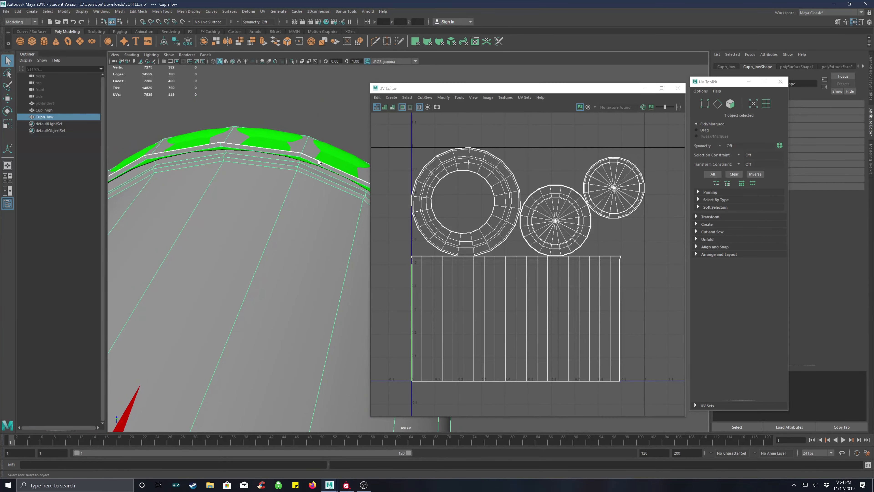
pyautogui.moveTo(318, 162); pyautogui.dragTo(318, 155, button='right')
pyautogui.click(318, 160)
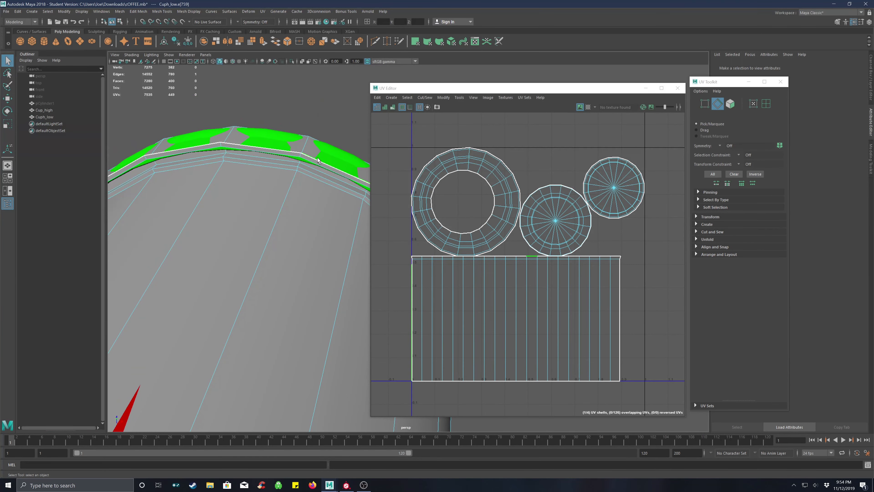
pyautogui.click(280, 151)
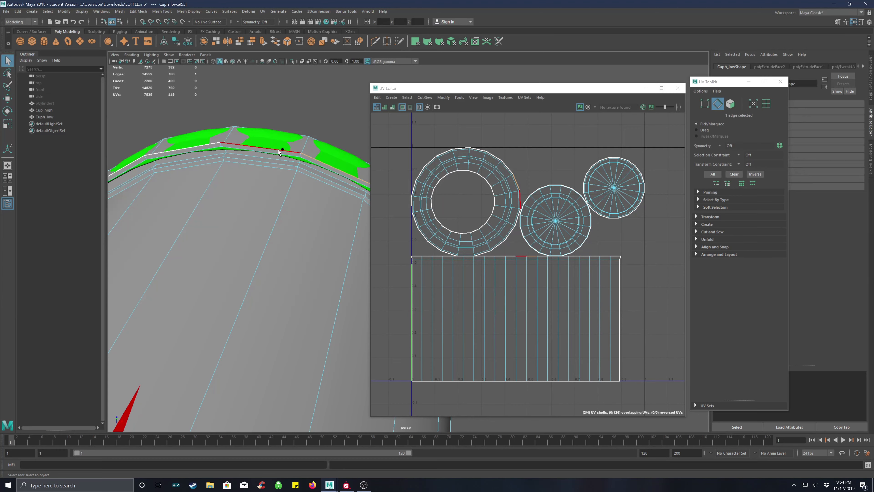
pyautogui.keyDown('shift'); pyautogui.doubleClick(279, 150); pyautogui.keyUp('shift')
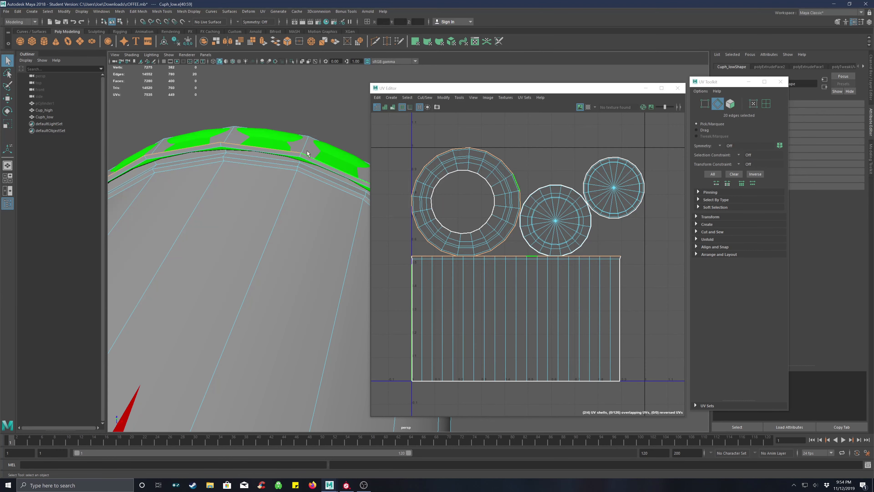
pyautogui.click(308, 108)
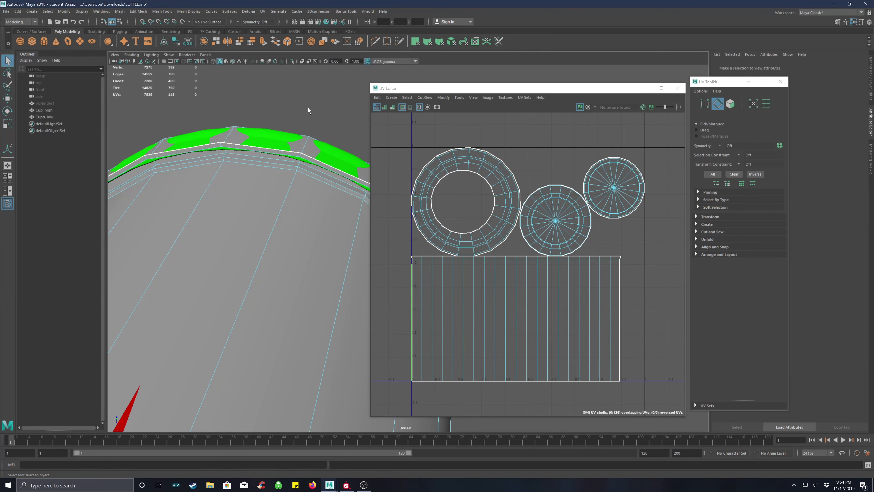
# - Hide the high-poly cup and select the low-poly cup
pyautogui.click(48, 110)
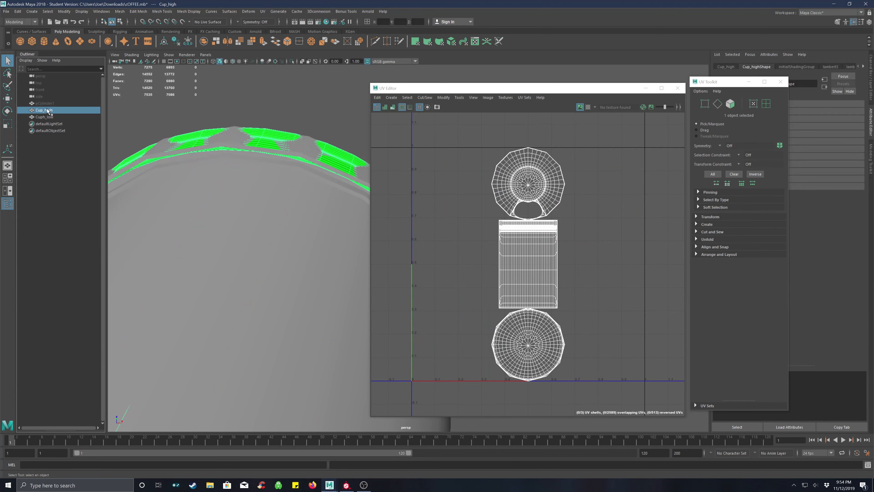
pyautogui.hotkey('ctrl', 'h')
pyautogui.click(241, 143)
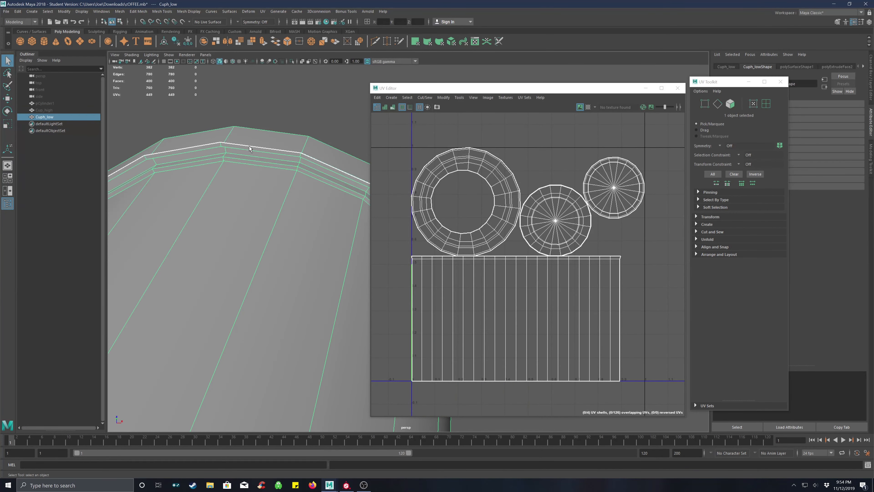
# - Stitch the low-poly cup's UV shells together, A to B, along the seam edge loop under the lid's rim
pyautogui.rightClick(250, 145)
pyautogui.moveTo(250, 144); pyautogui.dragTo(250, 127, button='right')
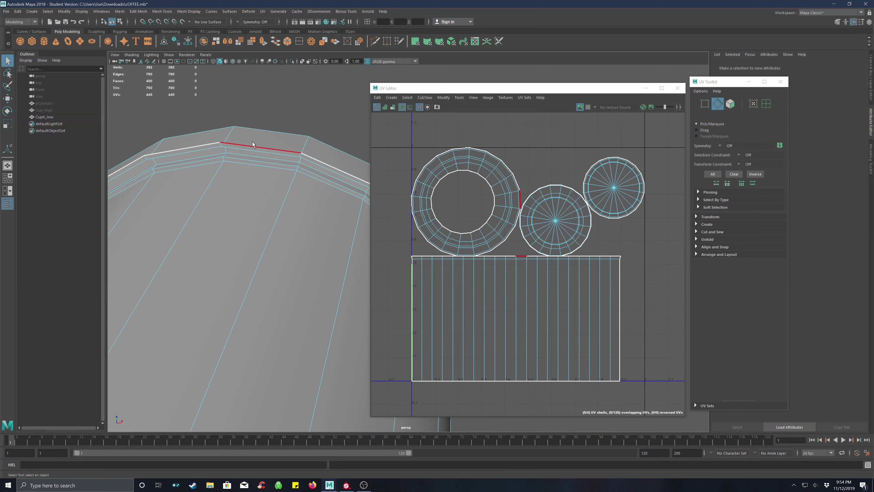
pyautogui.click(256, 146)
pyautogui.doubleClick(199, 146)
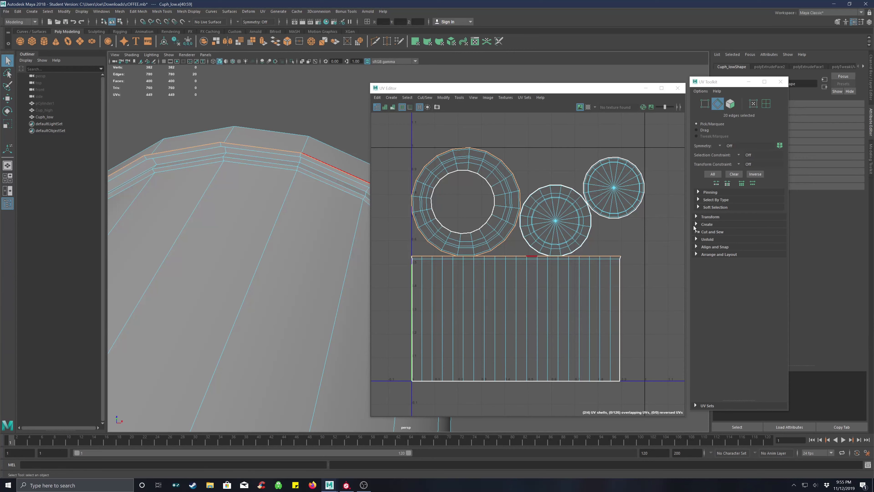
pyautogui.click(709, 230)
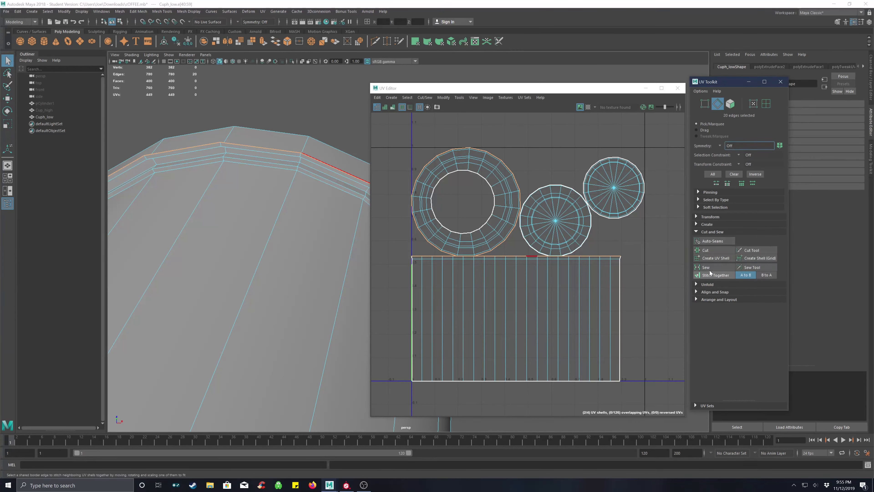
pyautogui.click(711, 276)
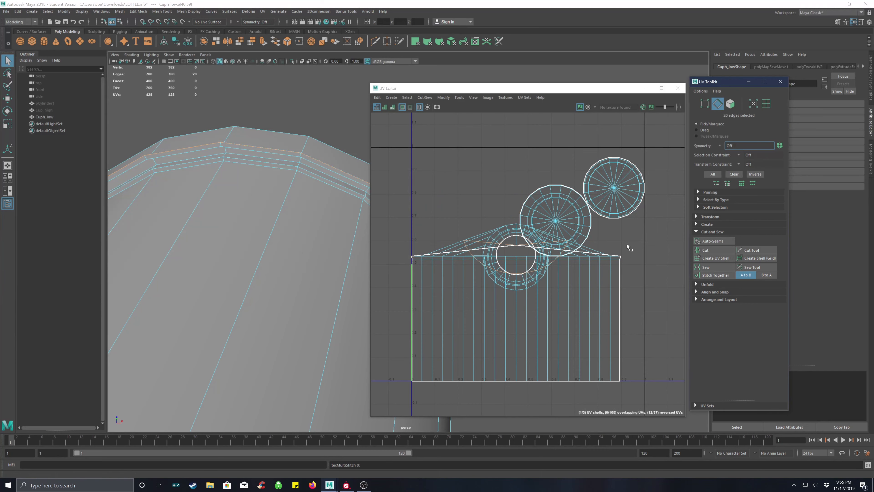
pyautogui.click(643, 248)
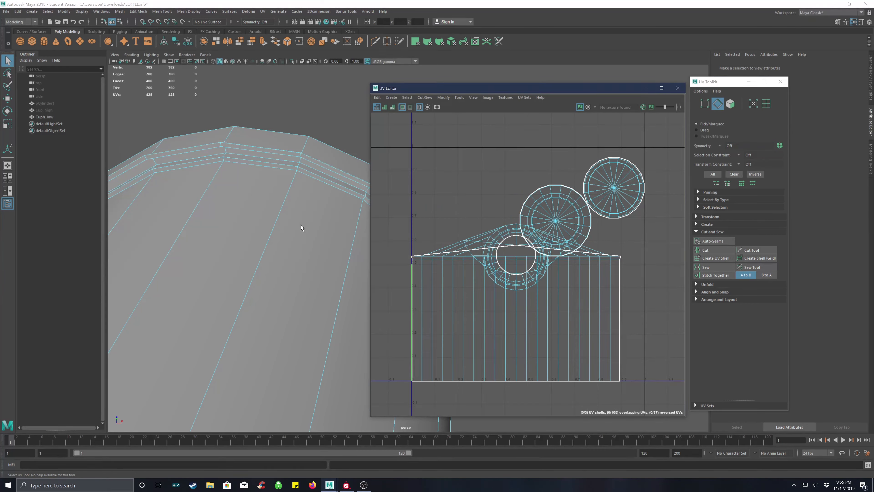
# - Cut the low-poly cup's UVs along the lowest of the closely spaced edge loops at the upper end of the body
pyautogui.rightClick(264, 171)
pyautogui.click(263, 153)
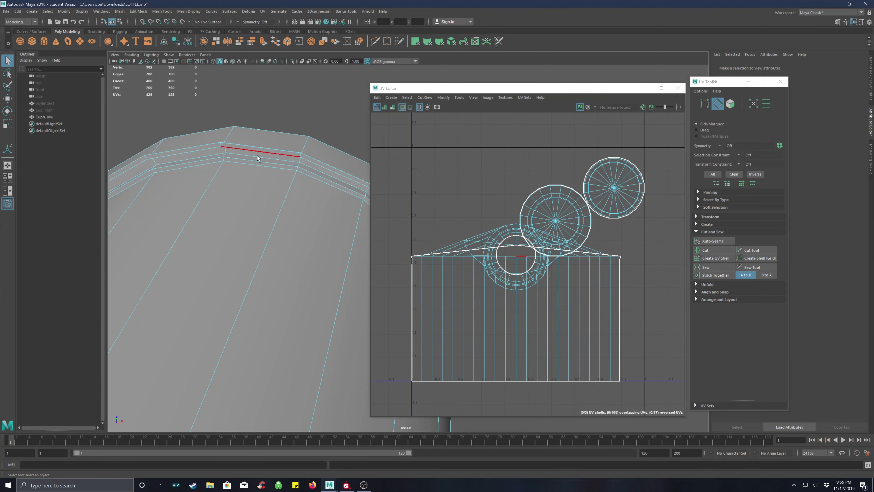
pyautogui.doubleClick(252, 166)
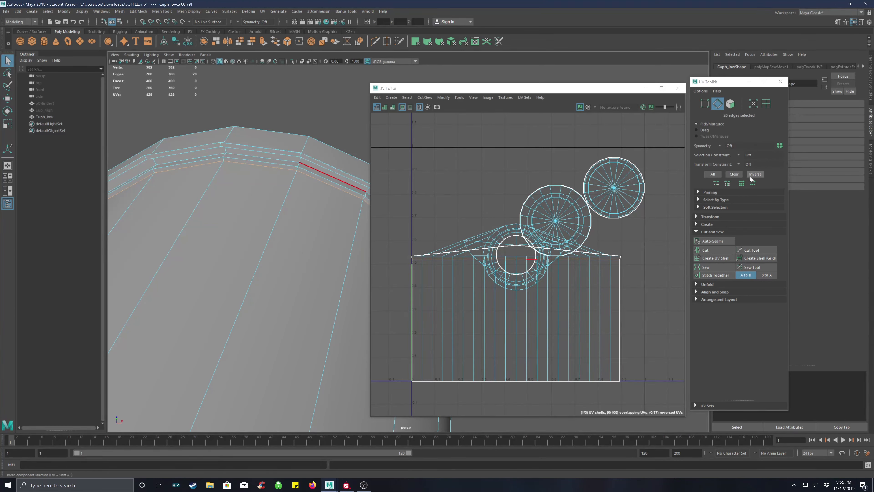
pyautogui.click(716, 248)
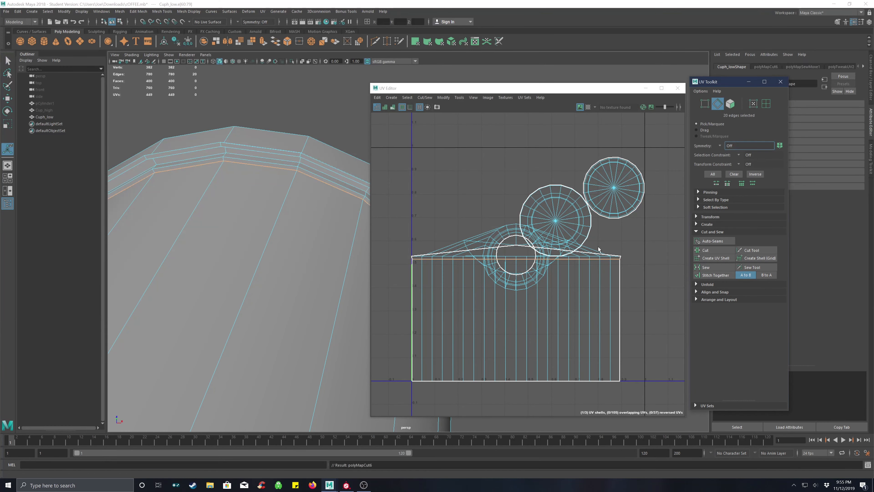
# - Select all of the low-poly cup's UV shells and unfold them
pyautogui.click(418, 197)
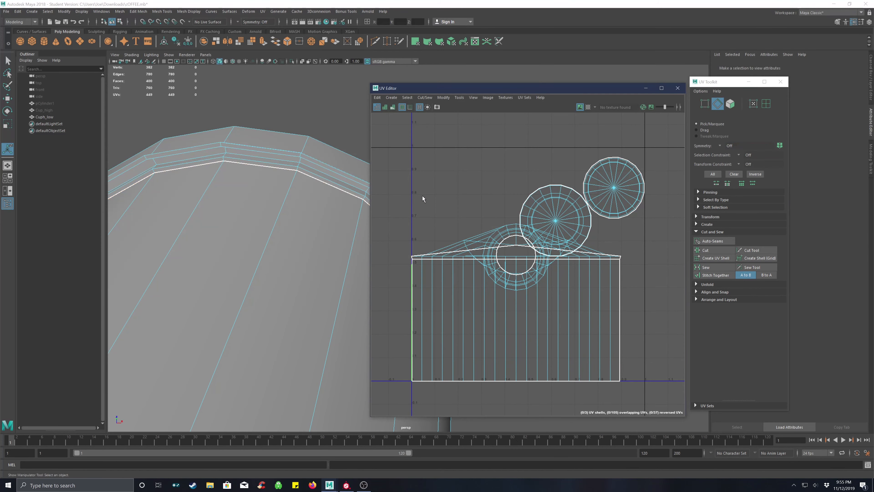
pyautogui.moveTo(448, 201); pyautogui.dragTo(416, 190, button='right')
pyautogui.click(624, 172)
pyautogui.moveTo(662, 148); pyautogui.dragTo(403, 397)
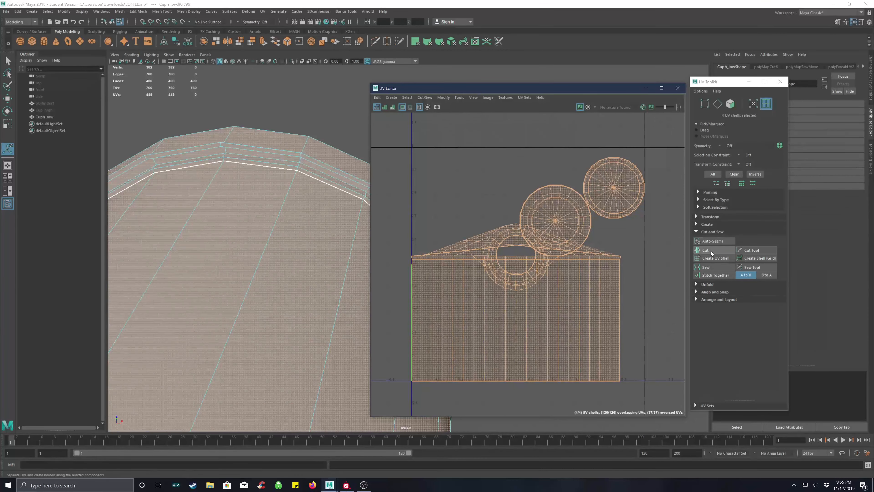
pyautogui.click(695, 284)
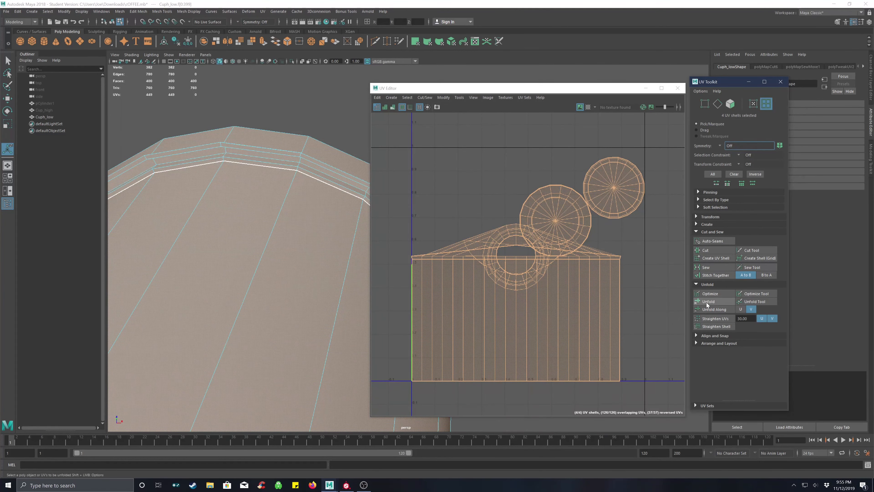
pyautogui.click(706, 302)
pyautogui.click(658, 267)
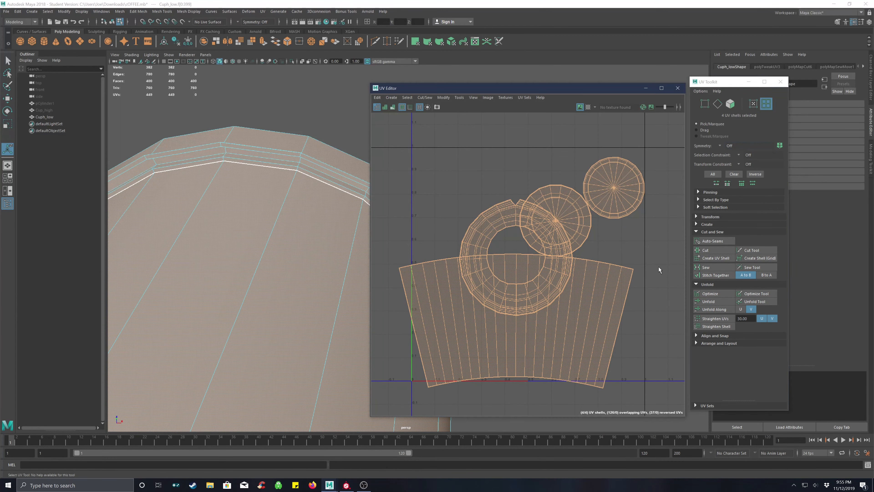
# - Sew the edges along both sides of the V-shaped split in the ring-shaped UV shell's outer border
pyautogui.scroll(3, 509, 203)
pyautogui.scroll(4, 509, 203)
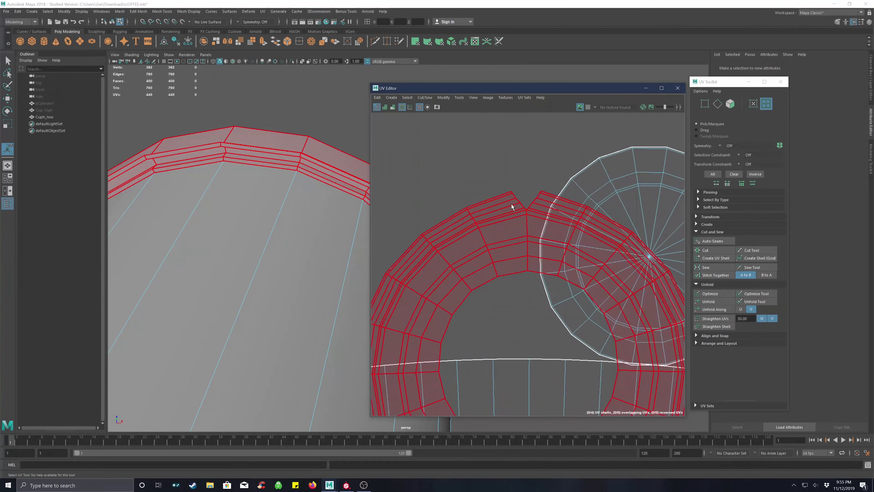
pyautogui.moveTo(541, 202)
pyautogui.mouseDown(button='right')
pyautogui.moveTo(538, 191)
pyautogui.moveTo(552, 203)
pyautogui.moveTo(526, 195)
pyautogui.moveTo(539, 192)
pyautogui.mouseUp(button='right')
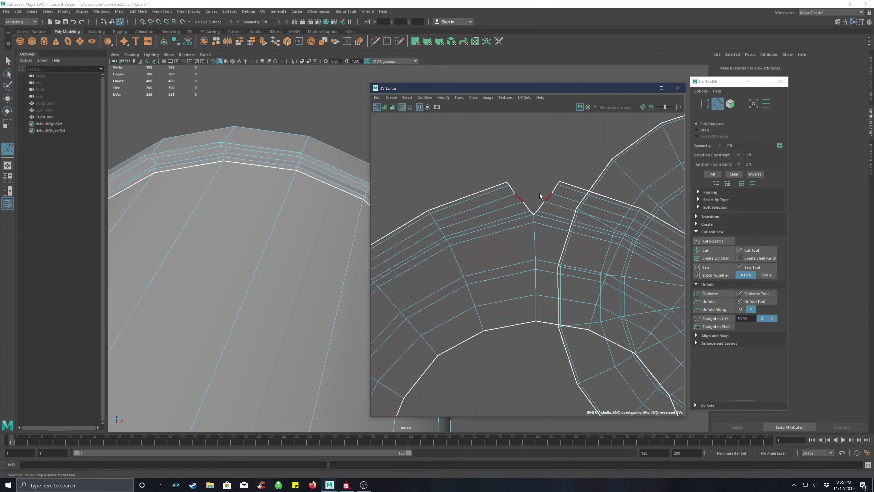
pyautogui.click(537, 212)
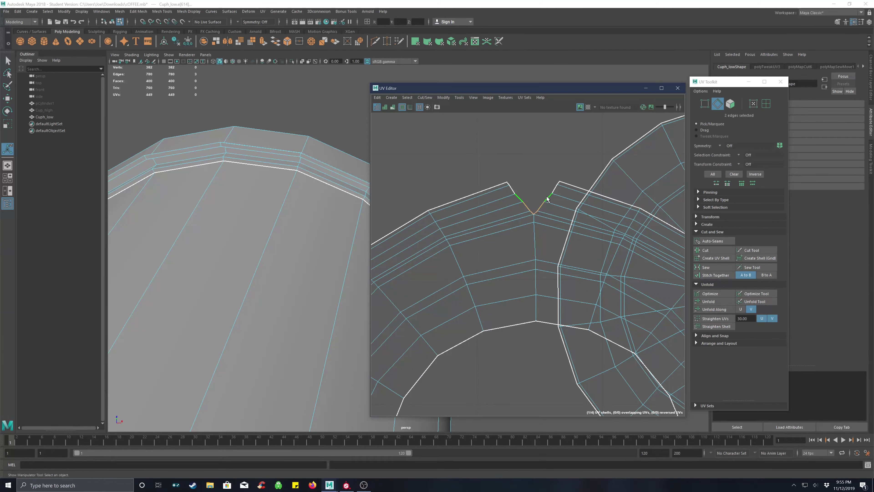
pyautogui.keyDown('shift'); pyautogui.click(556, 188); pyautogui.keyUp('shift')
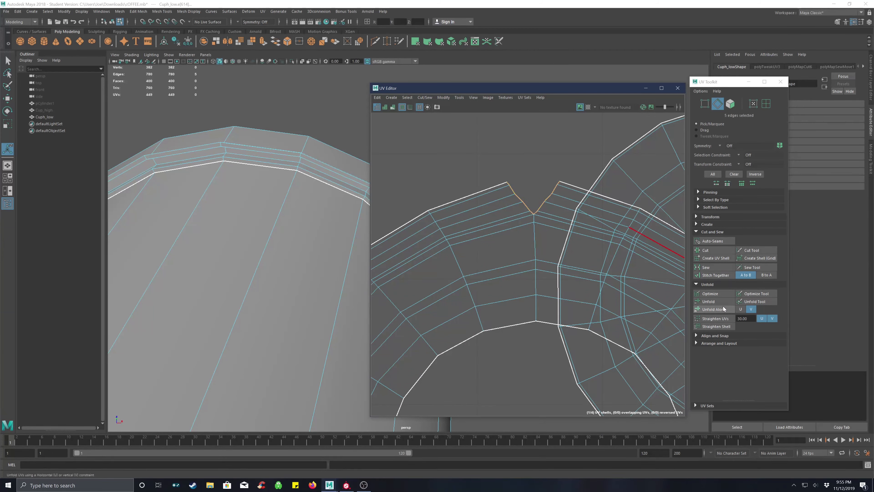
pyautogui.click(713, 265)
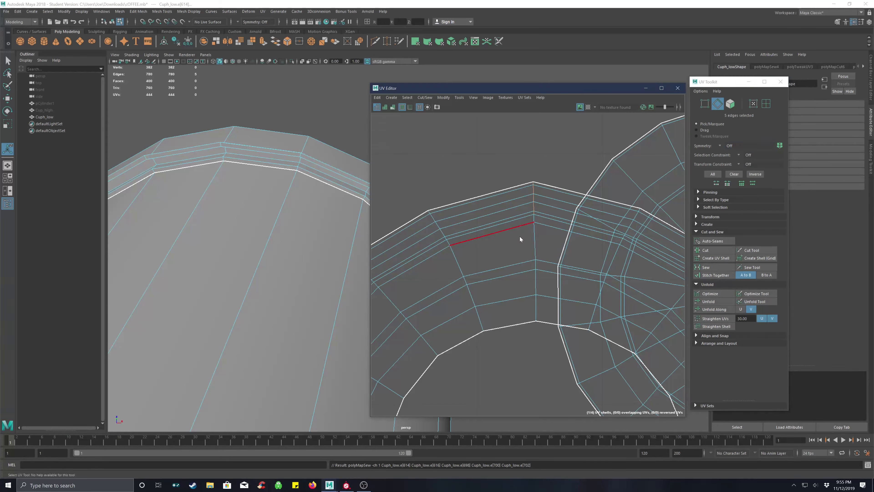
# - Unfold the ring-shaped UV shell on its own and clear the selection
pyautogui.moveTo(517, 235); pyautogui.dragTo(514, 229, button='right')
pyautogui.click(528, 231)
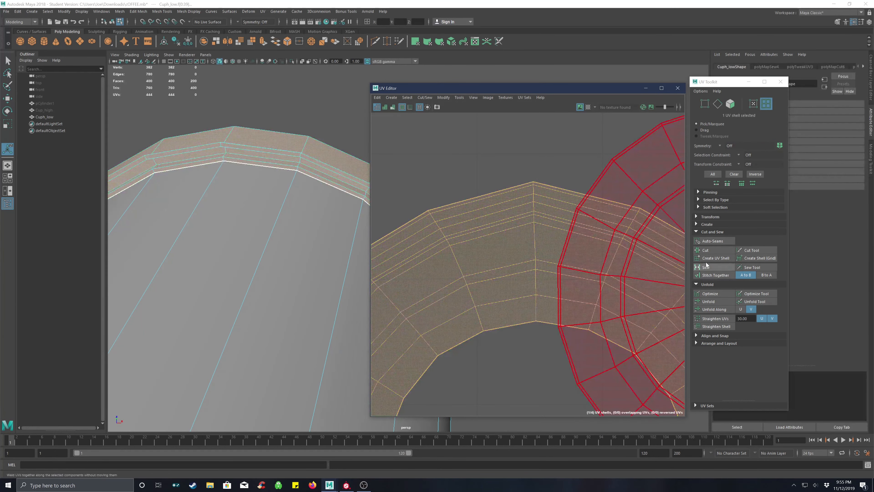
pyautogui.click(711, 302)
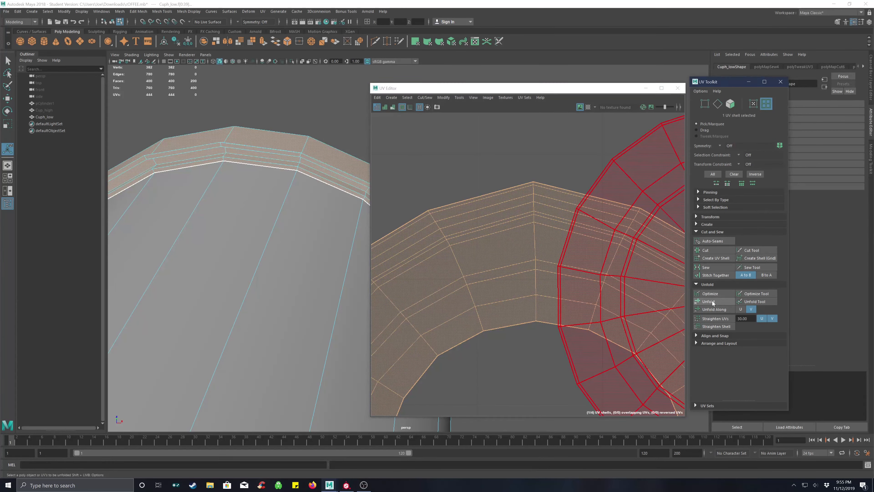
pyautogui.click(533, 168)
# - Unfold all four UV shells together and lay them out without overlaps
pyautogui.press('a')
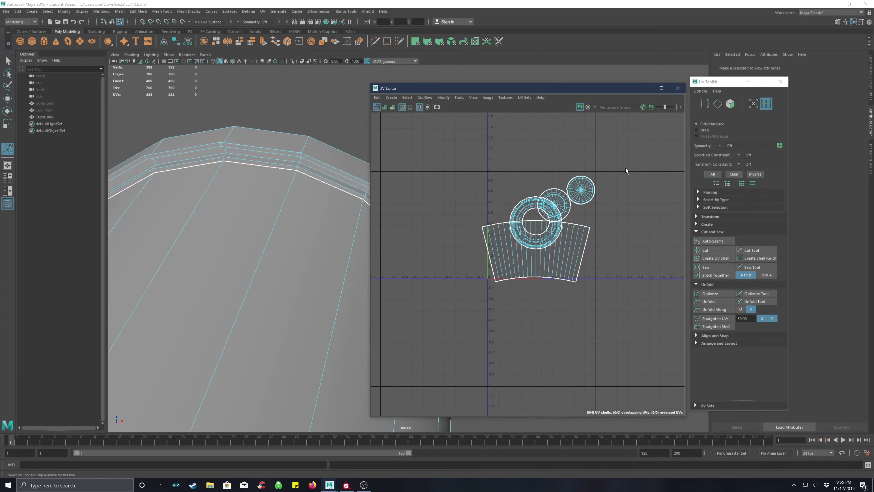
pyautogui.moveTo(625, 167); pyautogui.dragTo(462, 312)
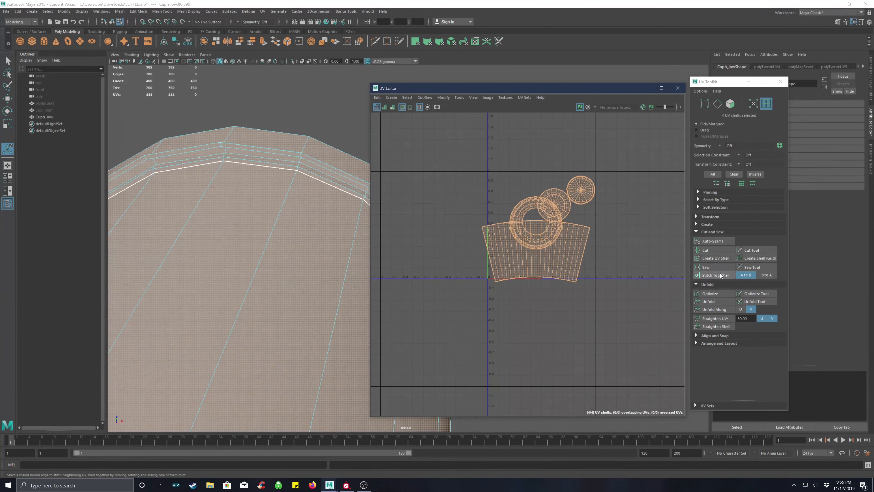
pyautogui.click(711, 304)
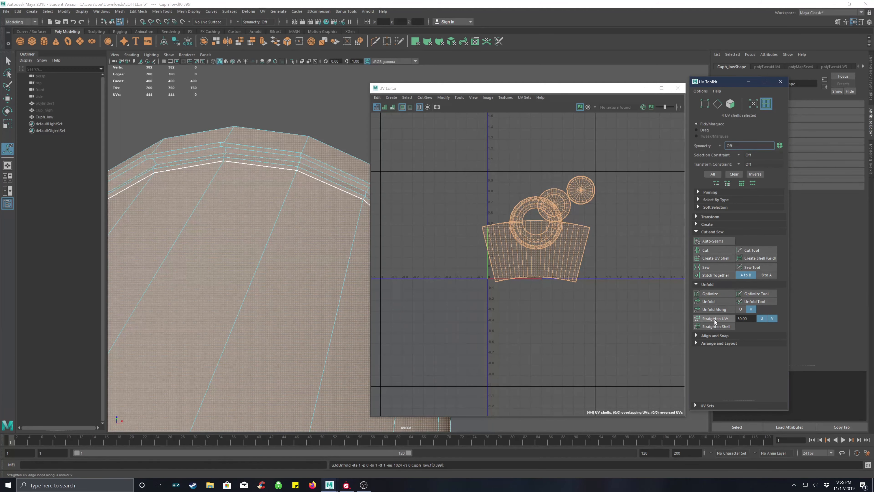
pyautogui.click(697, 343)
pyautogui.scroll(-1, 714, 350)
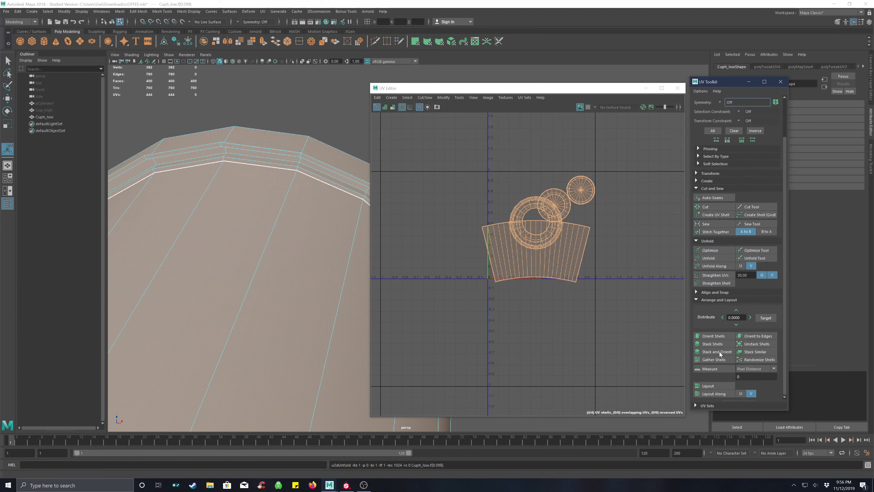
pyautogui.click(709, 385)
# - Straighten the UVs of the fan-shaped cup body shell along U and V
pyautogui.click(579, 240)
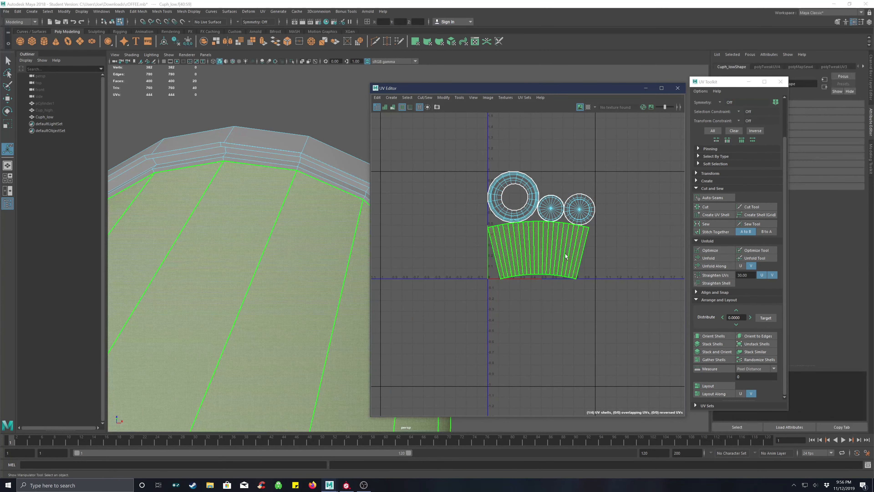
pyautogui.click(720, 275)
pyautogui.click(624, 252)
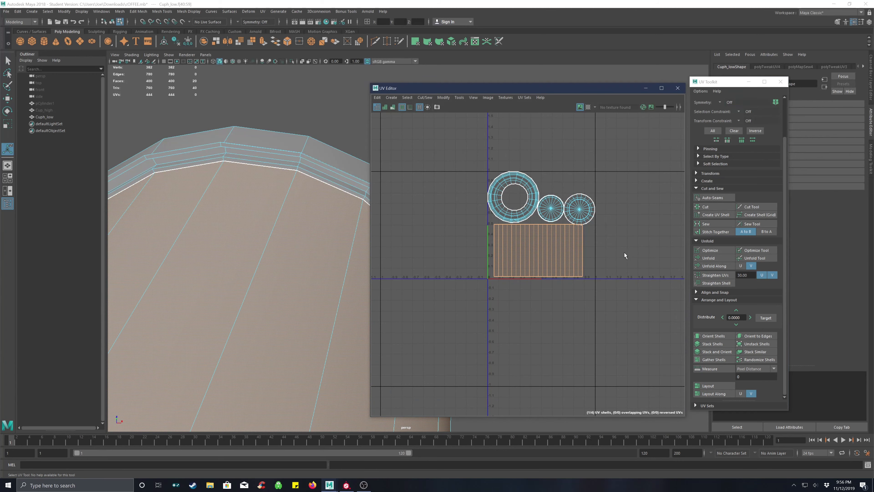
# - Repack all four UV shells with the automatic layout and clear the selection
pyautogui.moveTo(611, 152); pyautogui.dragTo(480, 221)
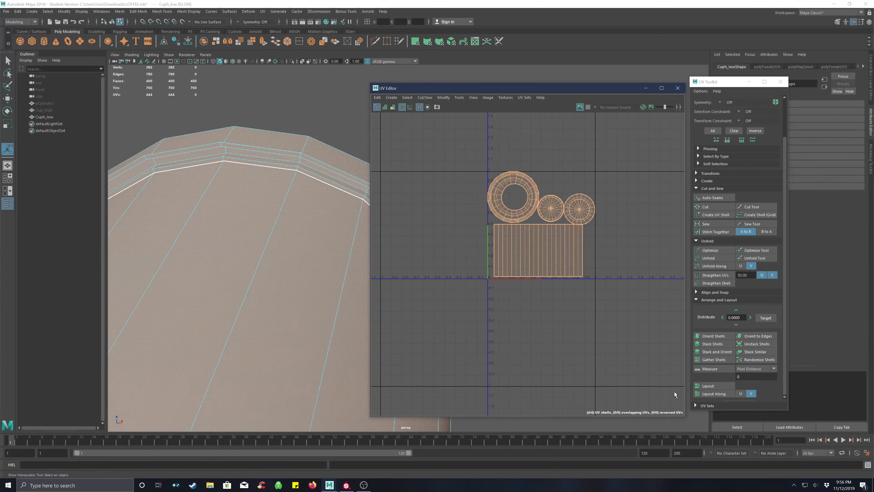
pyautogui.click(713, 387)
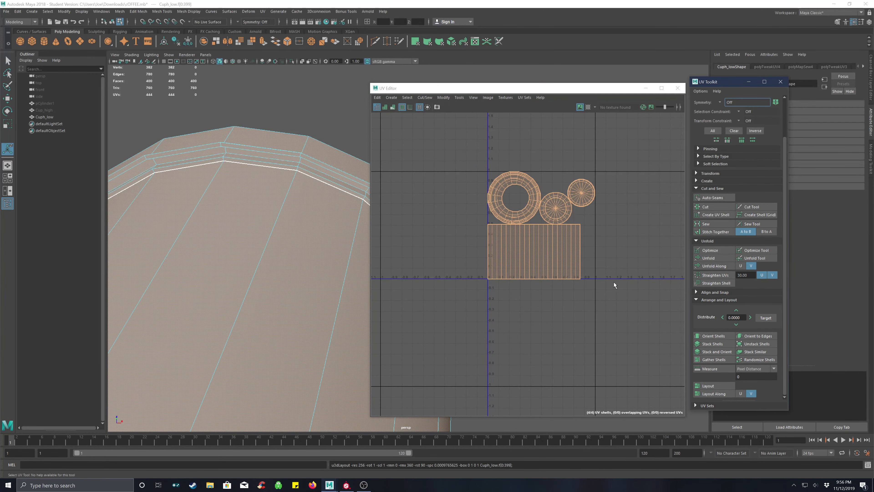
pyautogui.click(620, 268)
# - Examine which border edges of the rectangular body shell and the ring-shaped shell match by selecting single edges in the UV layout and on the model
pyautogui.scroll(6, 601, 226)
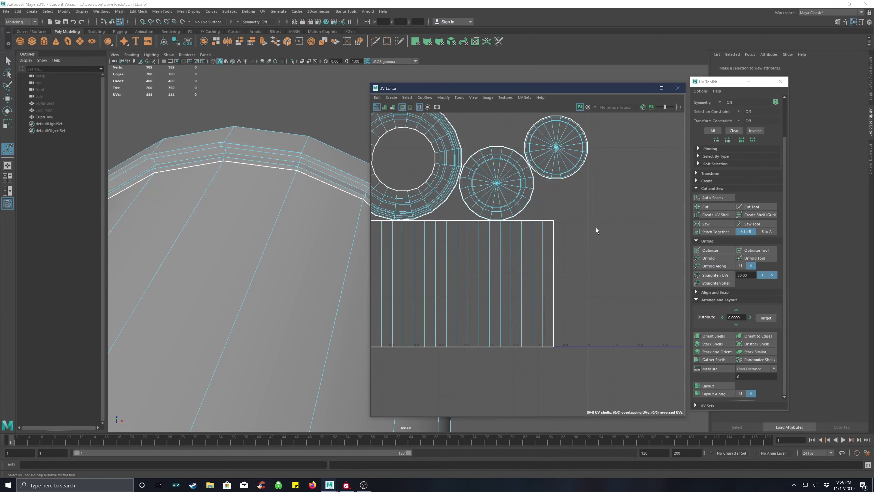
pyautogui.scroll(1, 571, 238)
pyautogui.keyDown('alt'); pyautogui.moveTo(573, 240); pyautogui.dragTo(659, 246, button='middle'); pyautogui.keyUp('alt')
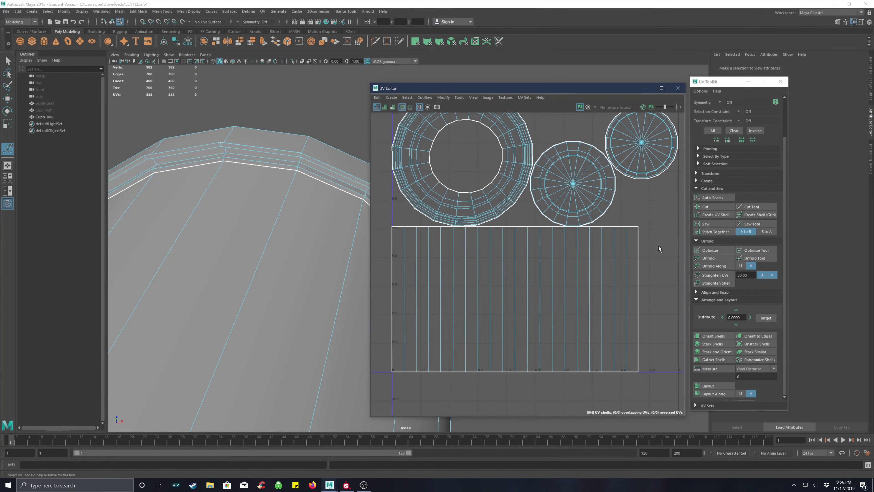
pyautogui.scroll(-3, 657, 243)
pyautogui.click(523, 227)
pyautogui.scroll(6, 523, 229)
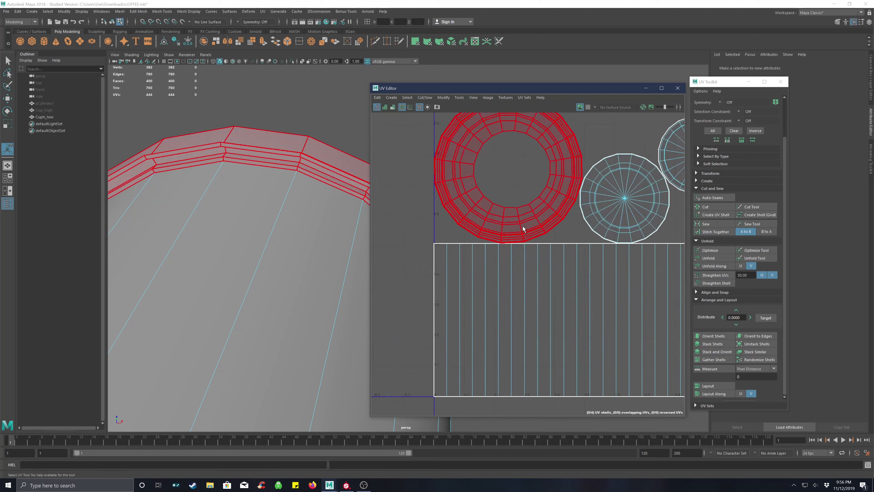
pyautogui.scroll(-6, 541, 228)
pyautogui.click(533, 252)
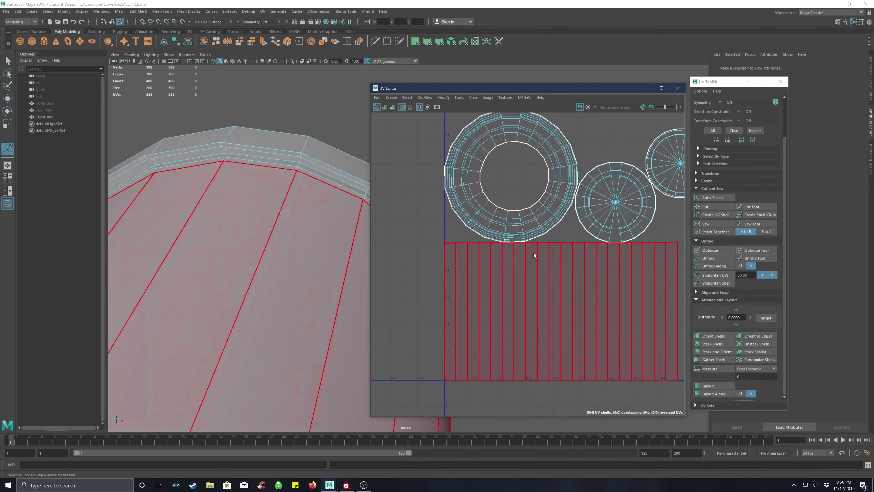
pyautogui.moveTo(534, 256); pyautogui.dragTo(533, 240, button='right')
pyautogui.click(532, 244)
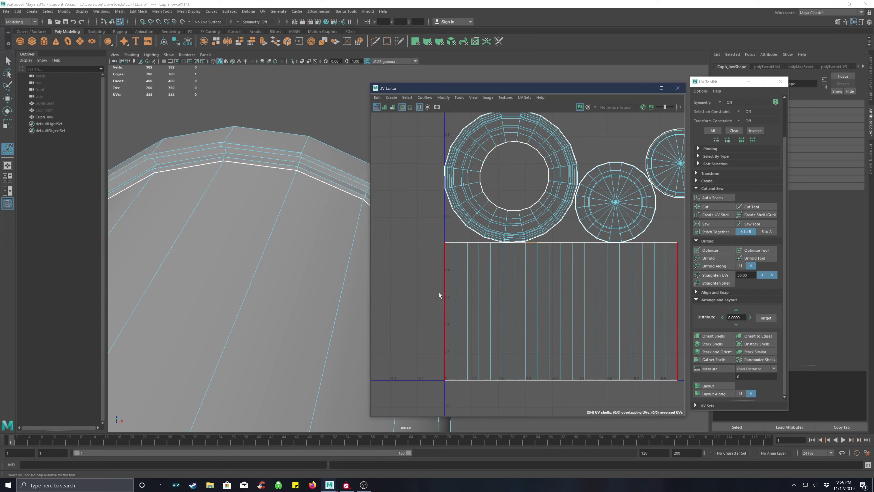
pyautogui.click(451, 380)
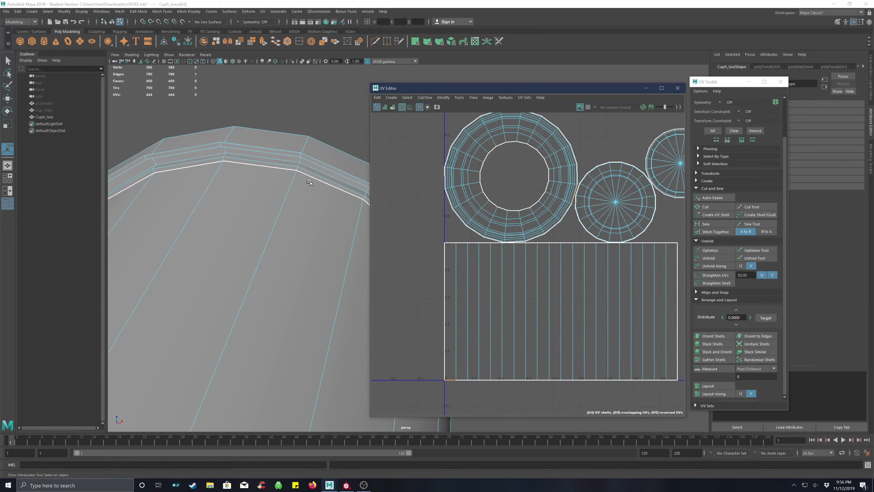
pyautogui.click(325, 122)
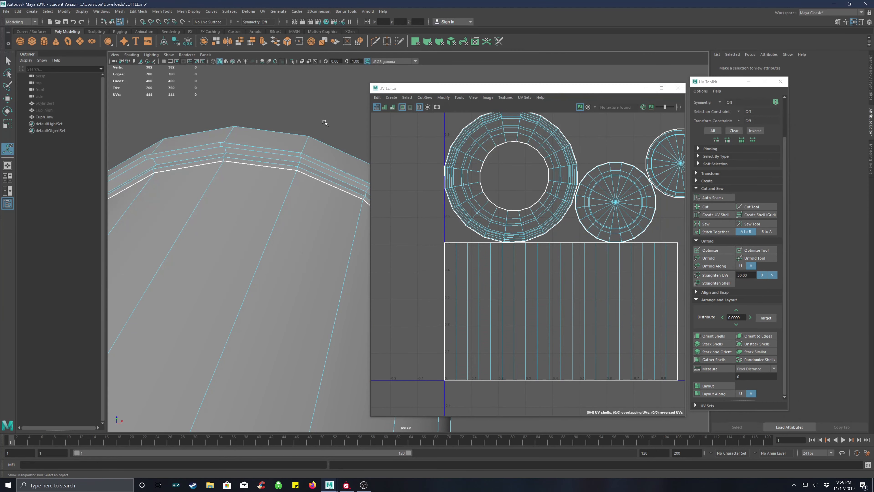
pyautogui.click(316, 182)
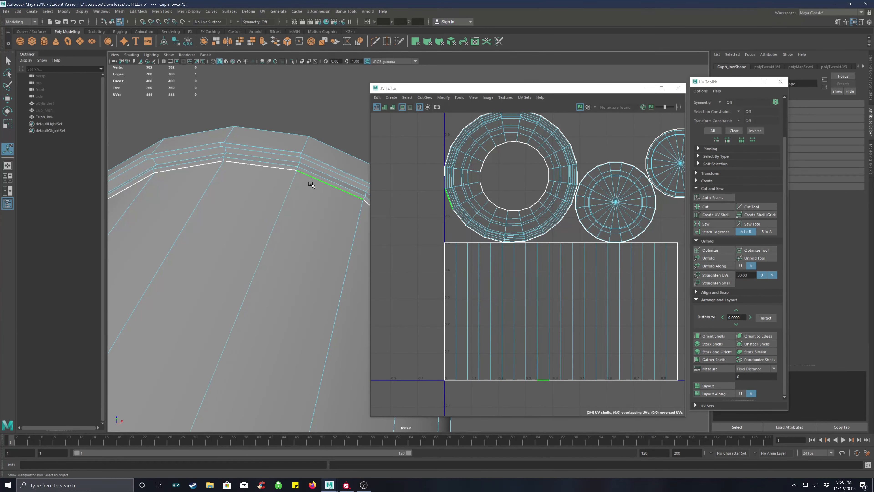
# - Try rotating the rectangular body UV shell, undo the rotation, and clear the selection
pyautogui.moveTo(526, 341); pyautogui.dragTo(498, 331, button='right')
pyautogui.click(585, 333)
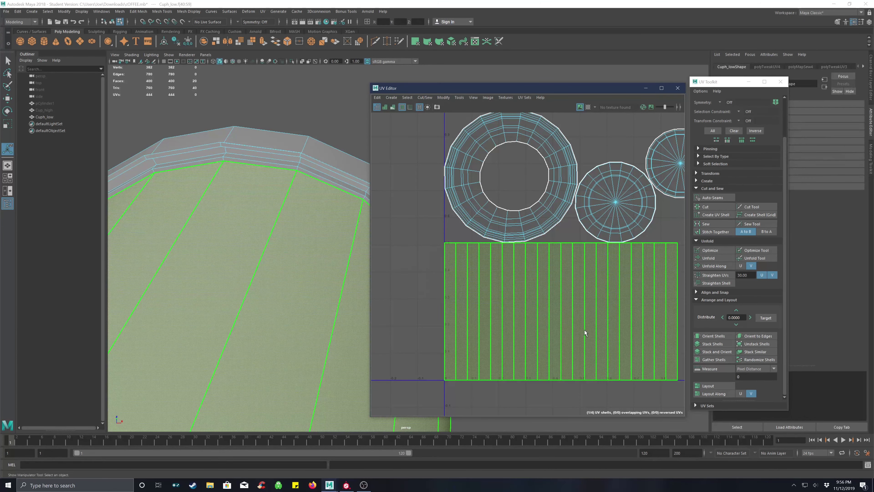
pyautogui.press('e')
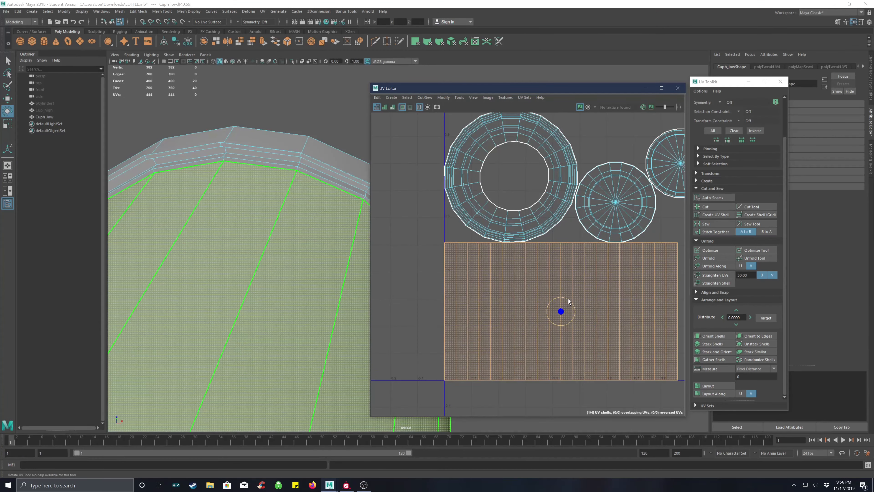
pyautogui.moveTo(568, 301); pyautogui.dragTo(537, 362)
pyautogui.hotkey('ctrl', 'z')
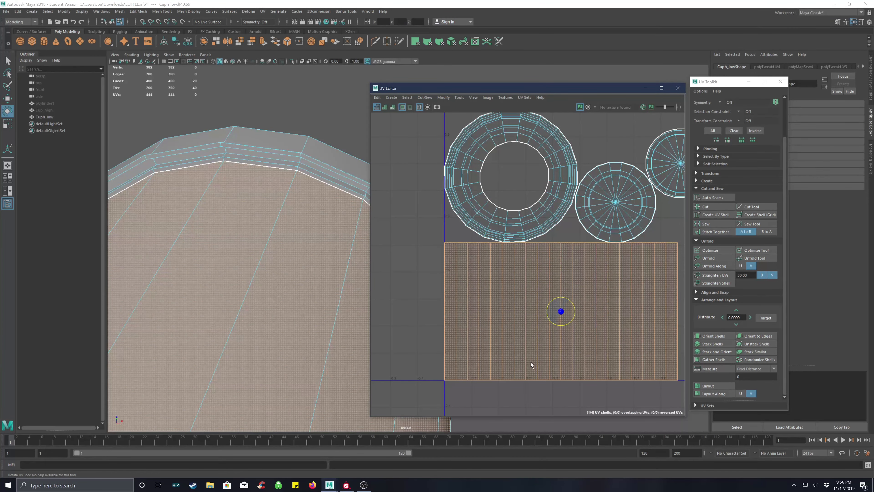
pyautogui.click(408, 308)
# - Examine the spacing between the packed ring, circle and body shells in the UV layout
pyautogui.scroll(6, 524, 243)
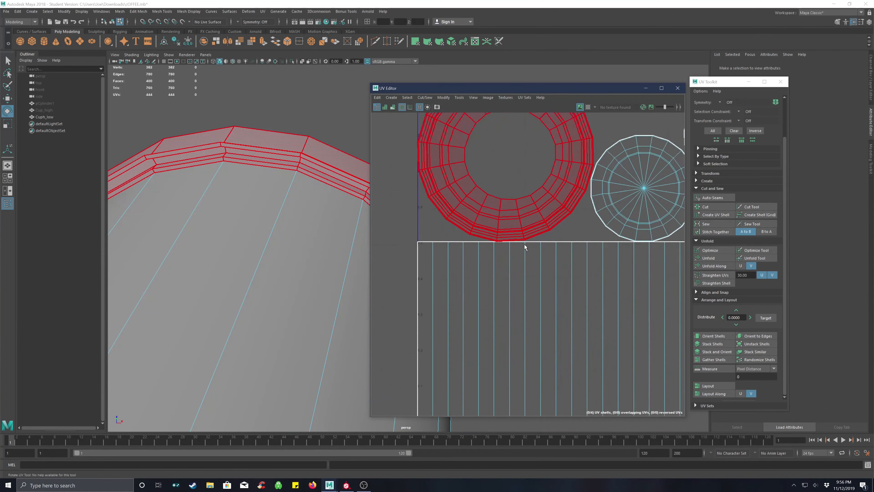
pyautogui.scroll(-8, 509, 233)
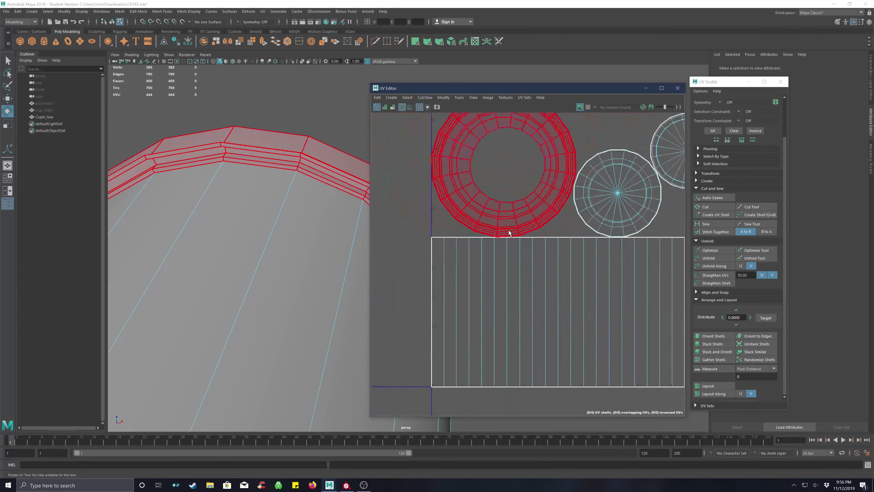
pyautogui.scroll(2, 520, 233)
pyautogui.scroll(-2, 540, 234)
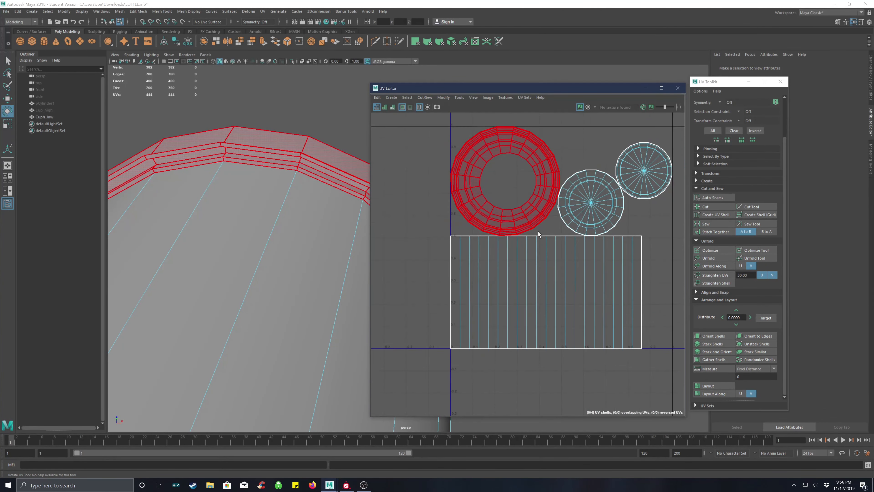
pyautogui.scroll(2, 587, 234)
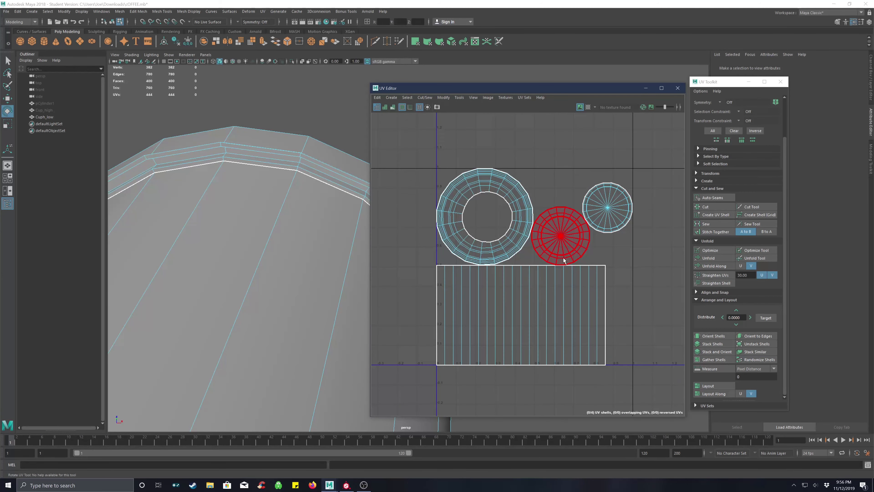
pyautogui.scroll(2, 565, 258)
pyautogui.keyDown('alt'); pyautogui.moveTo(564, 259); pyautogui.dragTo(574, 252, button='middle'); pyautogui.keyUp('alt')
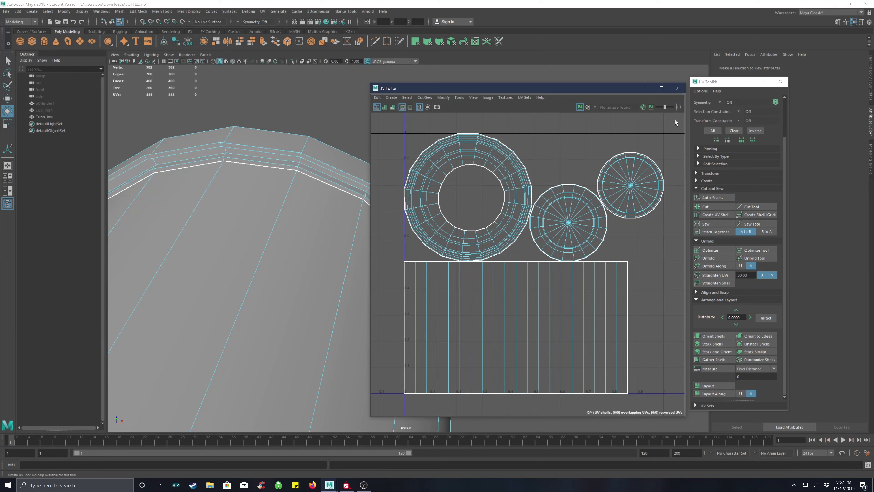
# - Select all four UV shells and open the UV Snapshot options, keeping JPEG as the image format
pyautogui.moveTo(667, 123); pyautogui.dragTo(383, 406)
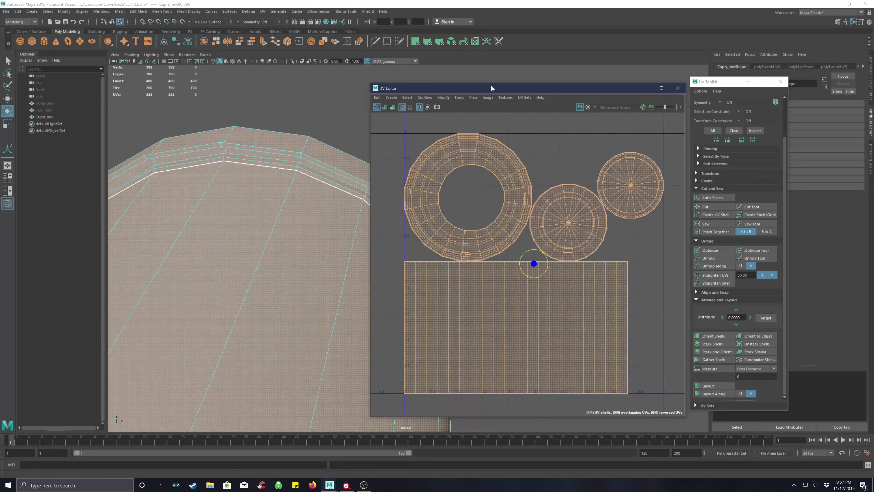
pyautogui.click(490, 99)
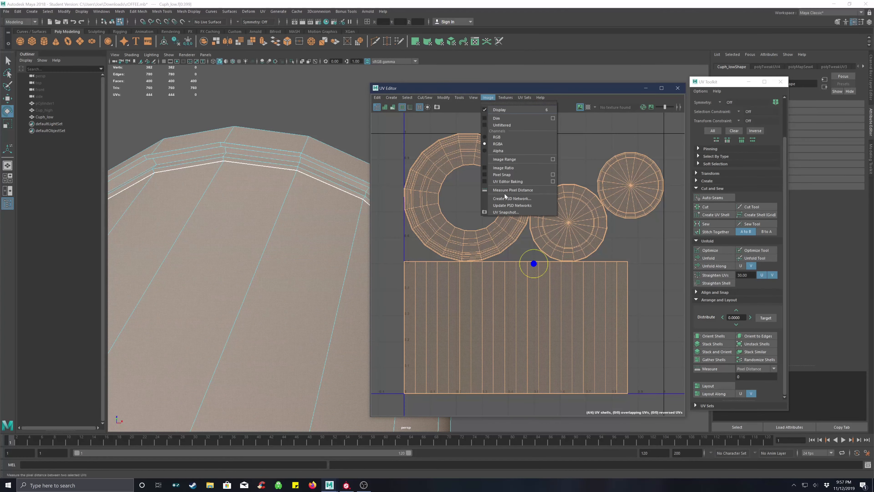
pyautogui.click(506, 212)
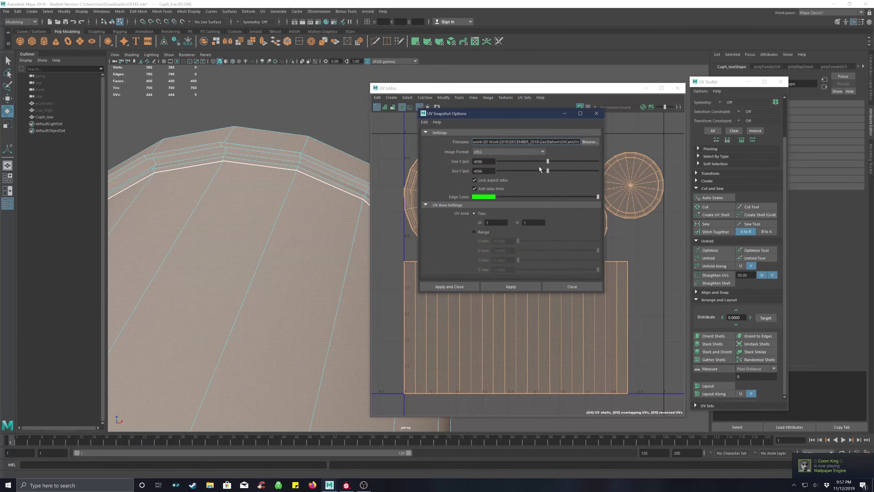
pyautogui.click(500, 153)
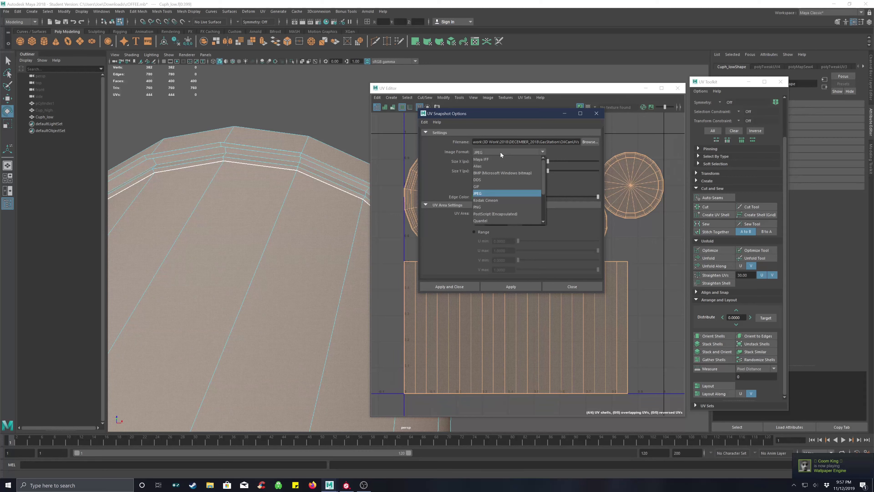
pyautogui.click(501, 153)
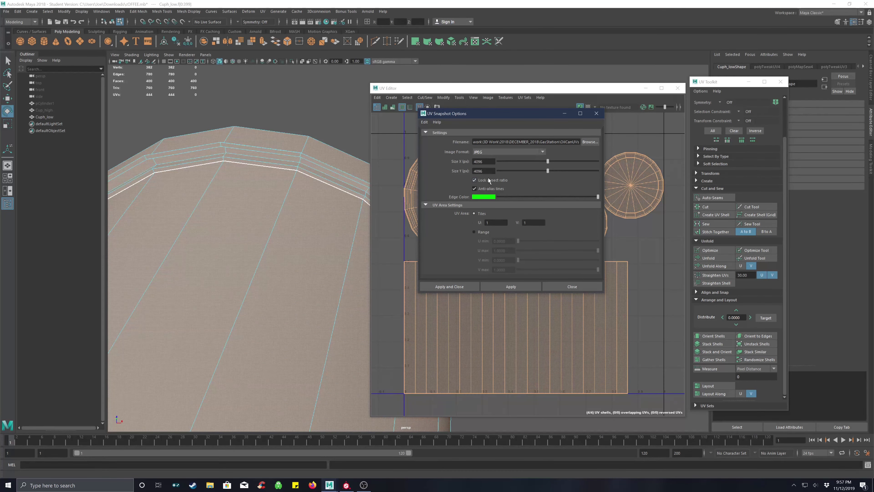
pyautogui.click(487, 198)
# - Set the snapshot's output file to CoffeeCupUV2.jpg in the CoffeeNormals folder on the Desktop
pyautogui.click(589, 142)
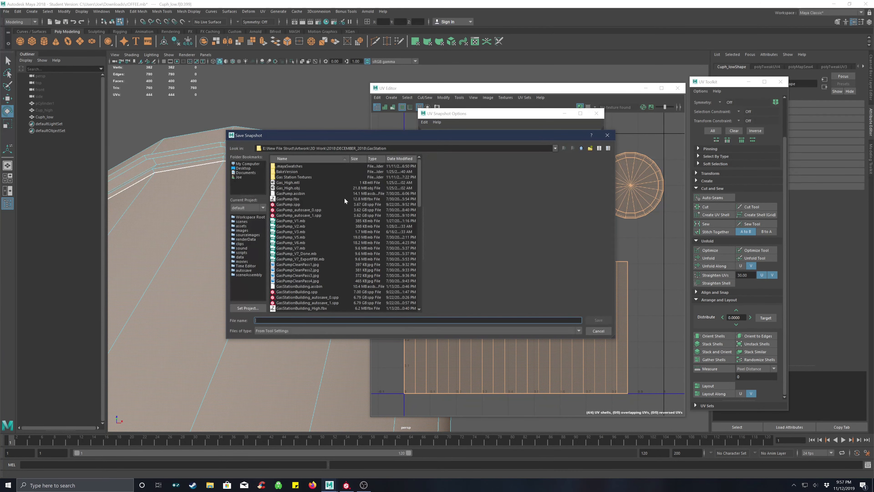
pyautogui.click(242, 168)
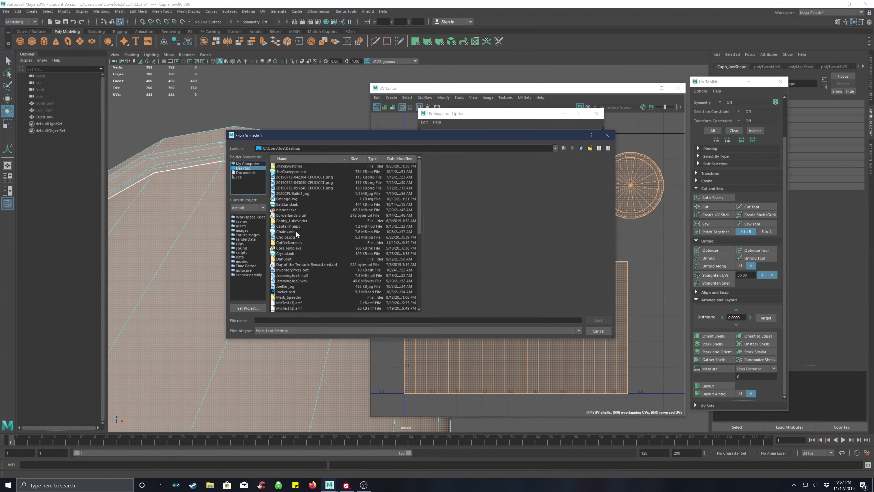
pyautogui.doubleClick(294, 242)
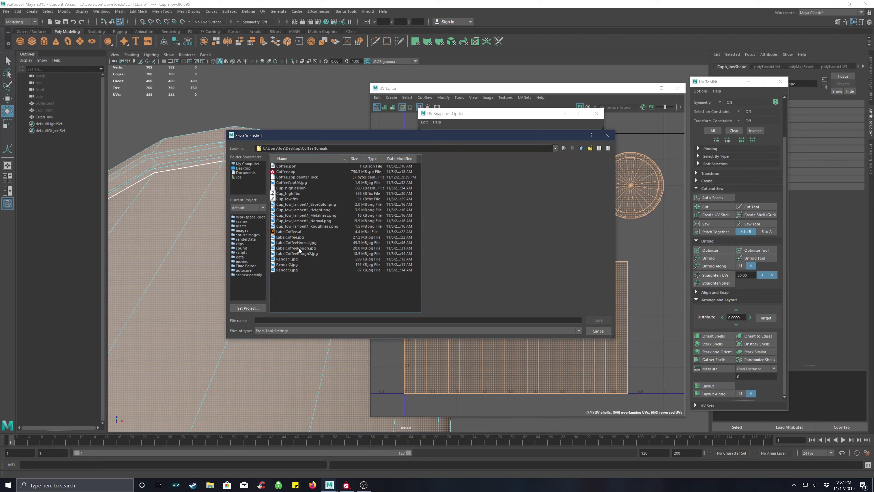
pyautogui.click(287, 183)
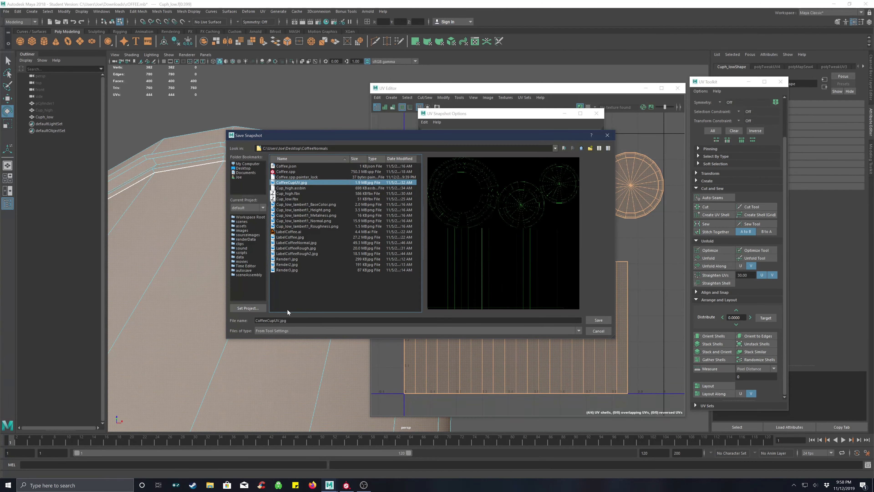
pyautogui.click(279, 320)
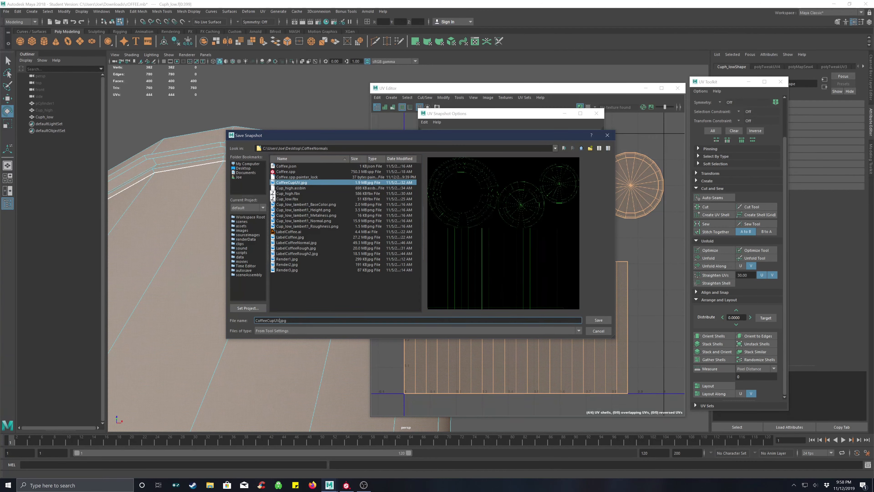
pyautogui.write('2')
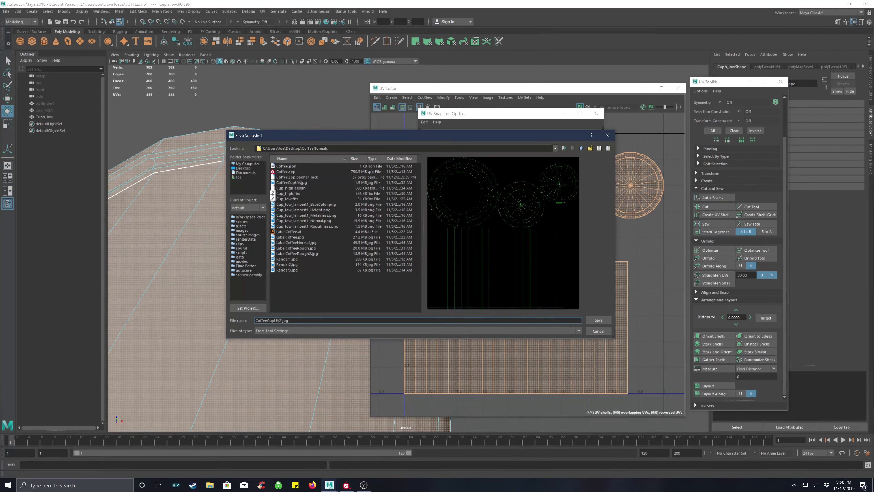
pyautogui.press('Return')
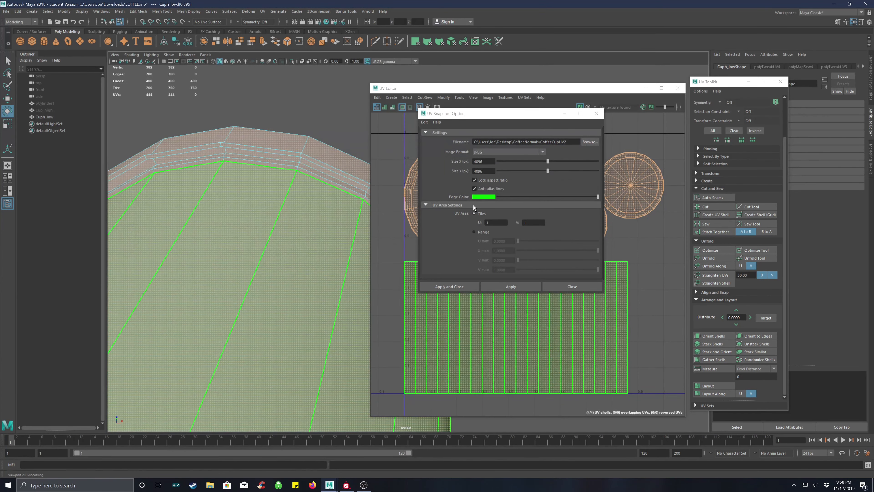
# - Export the UV snapshot, overwriting the existing CoffeeCupUV2.jpg, and close the snapshot options
pyautogui.click(508, 287)
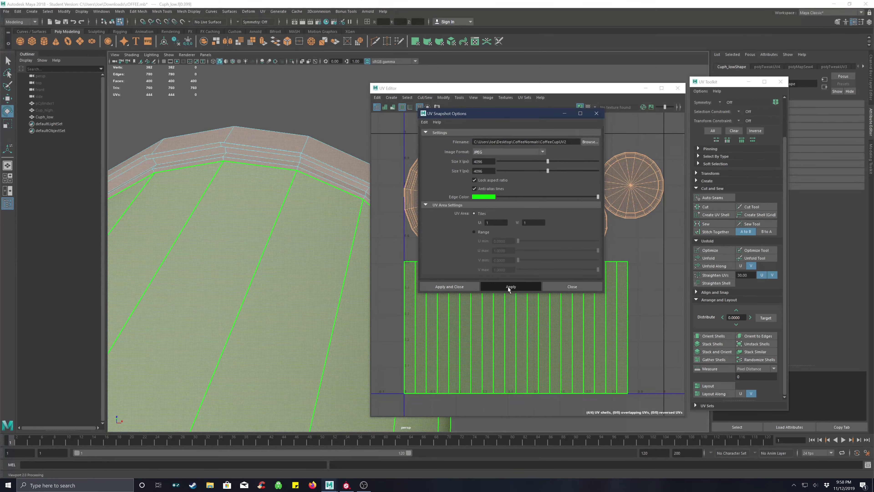
pyautogui.click(449, 286)
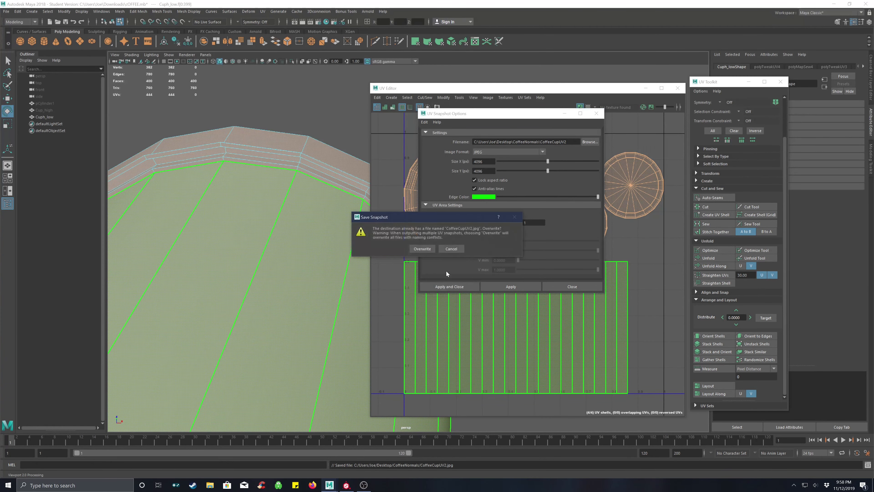
pyautogui.click(422, 248)
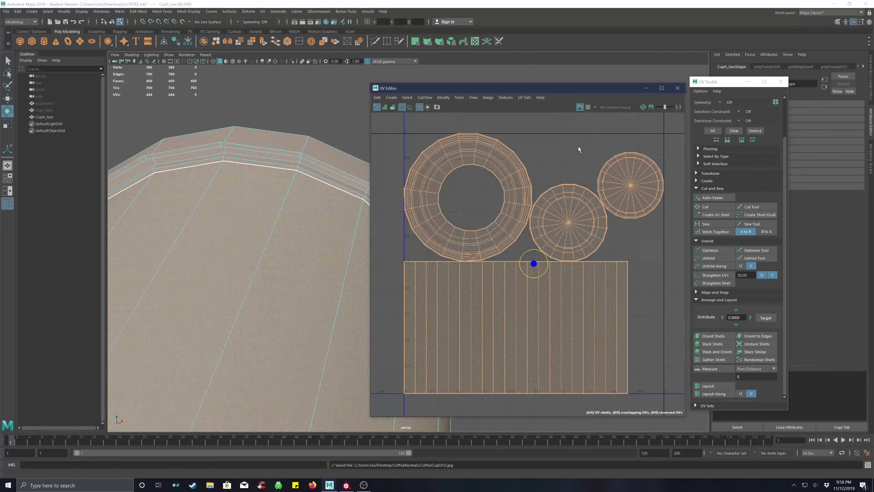
# - Deselect the UV shells, close the UV Editor and UV Toolkit, and bring the whole cup into view
pyautogui.click(578, 149)
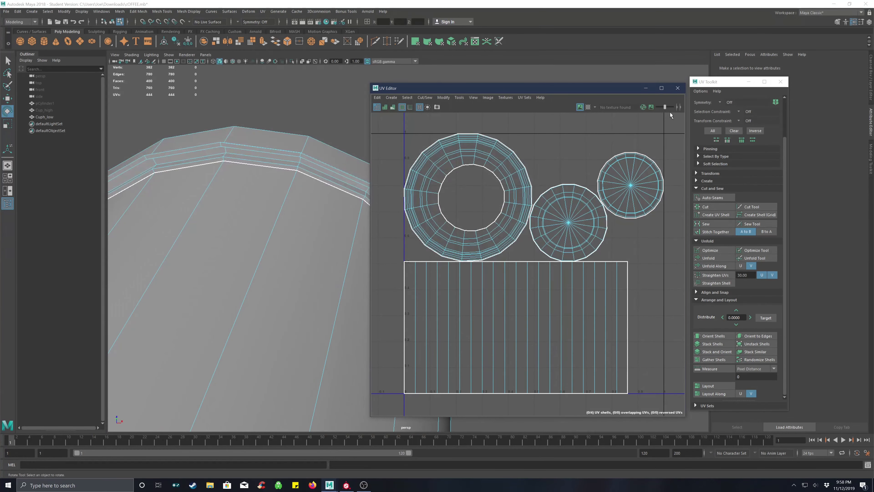
pyautogui.click(678, 88)
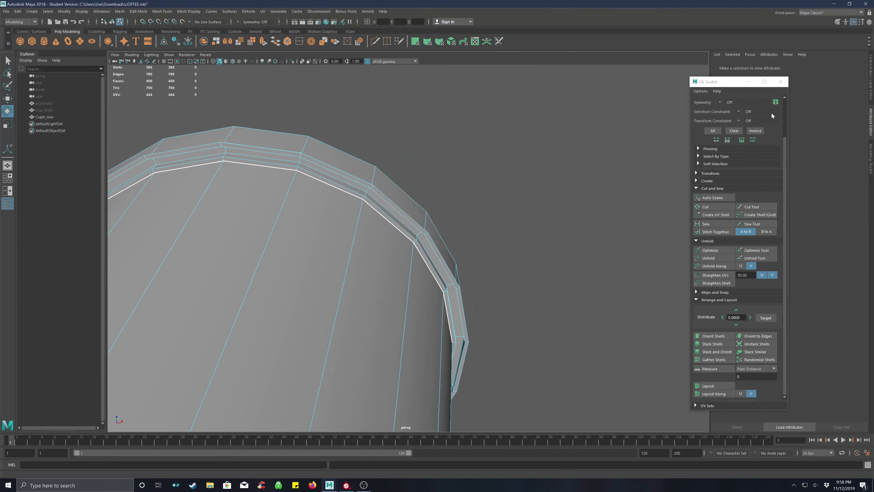
pyautogui.click(781, 81)
pyautogui.scroll(-3, 474, 242)
pyautogui.moveTo(474, 242)
pyautogui.keyDown('alt'); pyautogui.mouseDown()
pyautogui.moveTo(478, 204)
pyautogui.moveTo(467, 248)
pyautogui.moveTo(476, 236)
pyautogui.moveTo(486, 253)
pyautogui.mouseUp(); pyautogui.keyUp('alt')
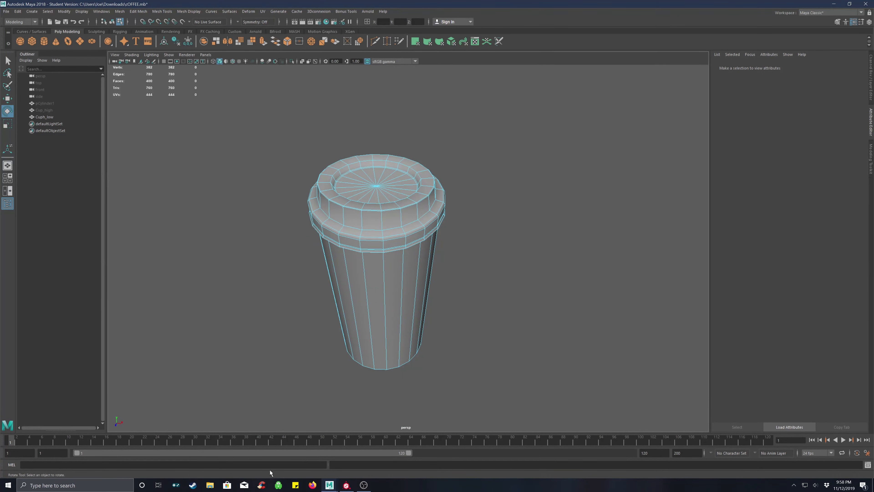
# - Launch Photoshop and create a blank white 4096 × 4096 pixel document at 300 pixels/inch
pyautogui.click(55, 485)
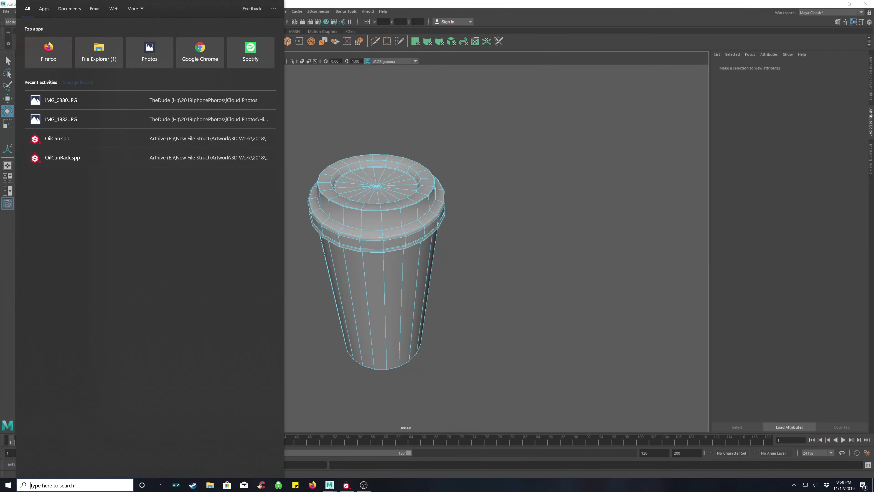
pyautogui.write('photosh')
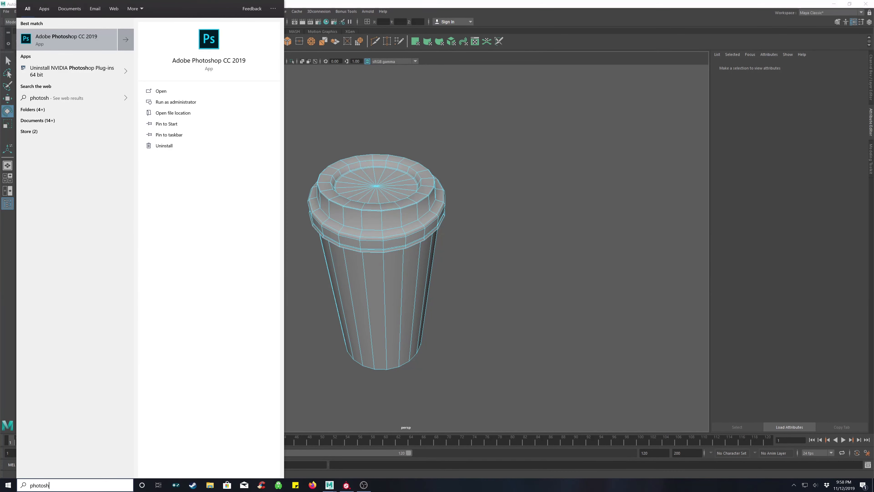
pyautogui.write('op')
pyautogui.press('Escape')
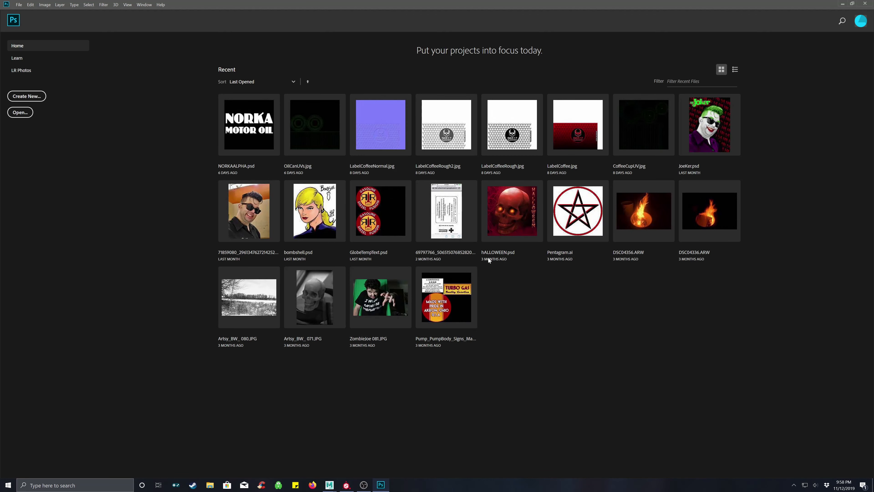
pyautogui.click(26, 96)
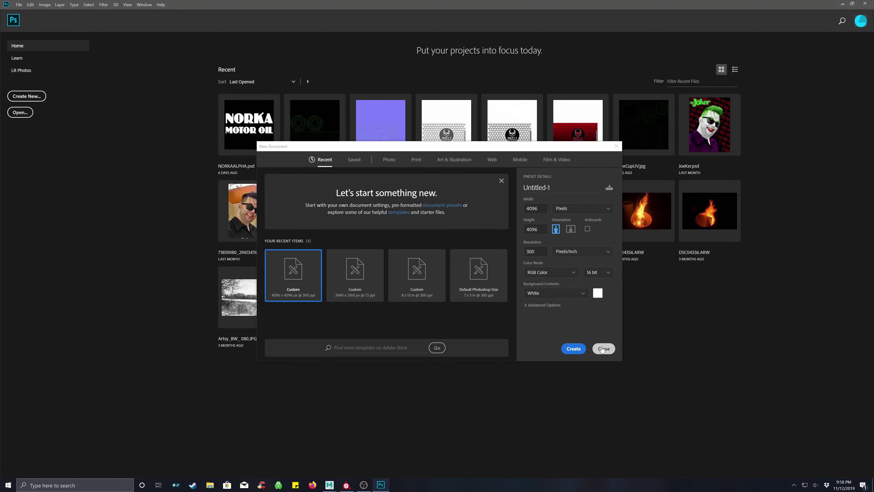
pyautogui.click(575, 349)
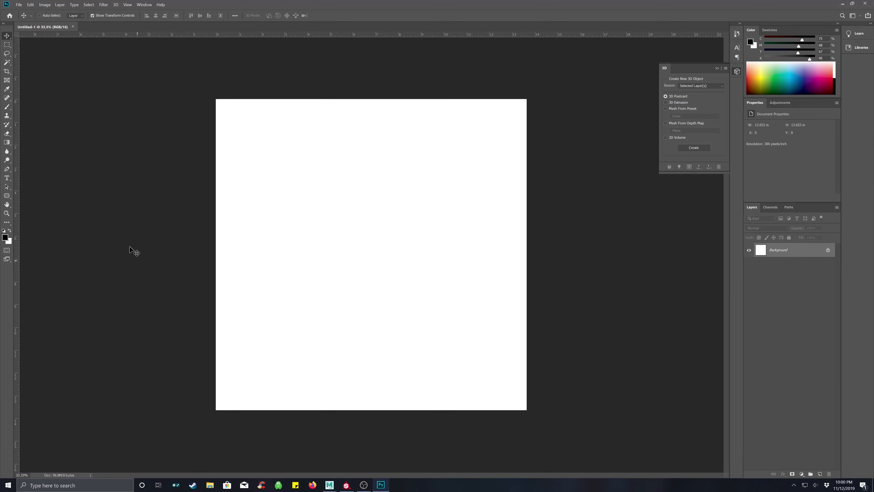
# - Open CoffeeCupUV2.jpg from the CoffeeNormals folder on the Desktop and close the blank untitled document
pyautogui.click(20, 5)
pyautogui.click(24, 18)
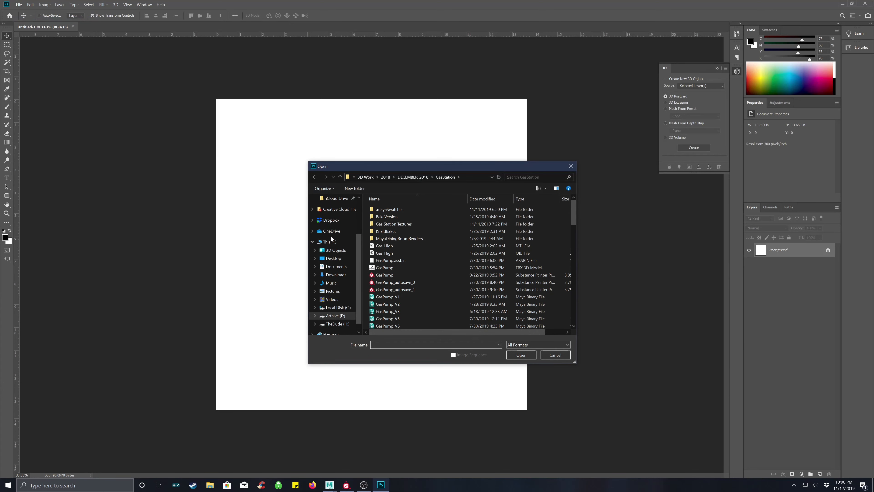
pyautogui.click(333, 258)
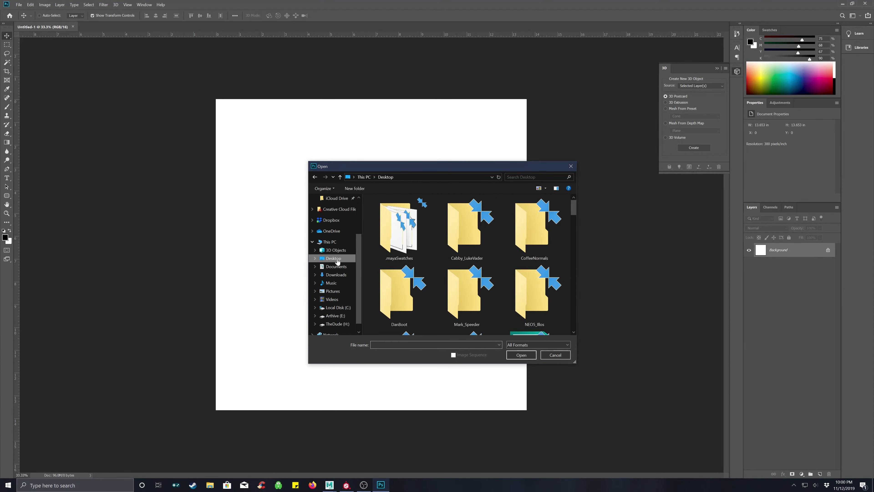
pyautogui.doubleClick(534, 264)
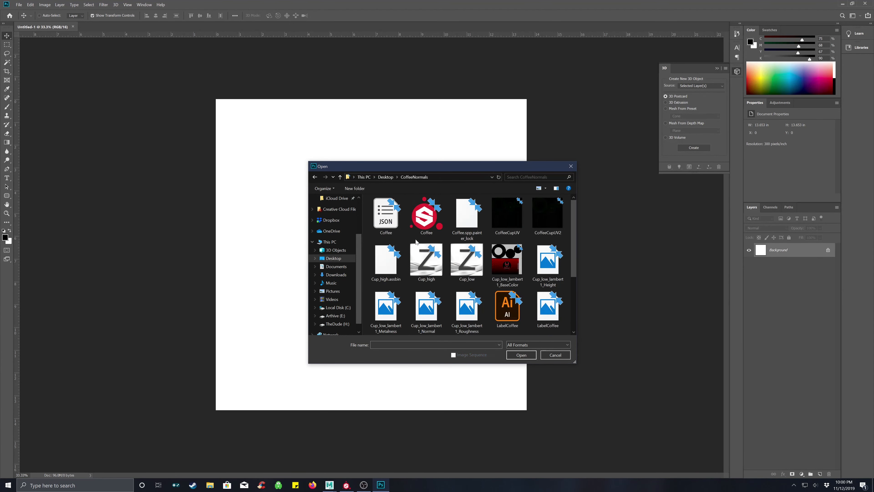
pyautogui.doubleClick(547, 213)
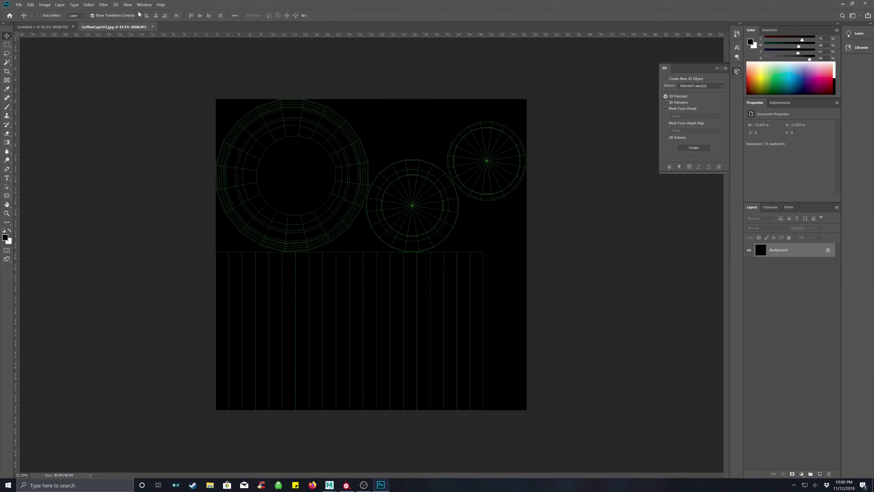
pyautogui.click(72, 26)
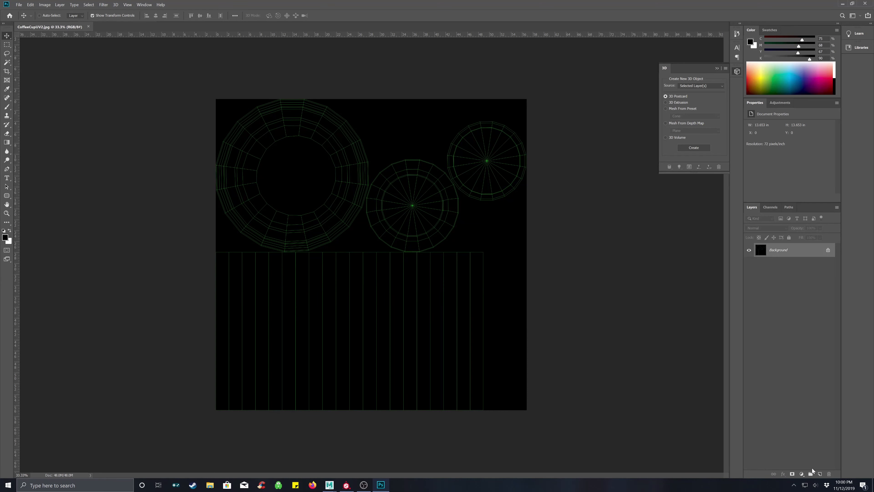
# - Add a new layer filled with solid blue above the UV snapshot and lower its opacity to 38%
pyautogui.click(820, 474)
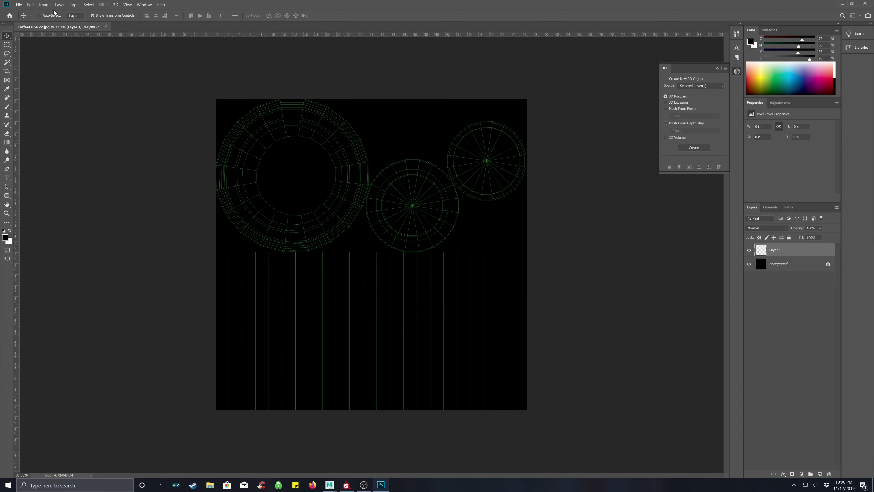
pyautogui.click(30, 4)
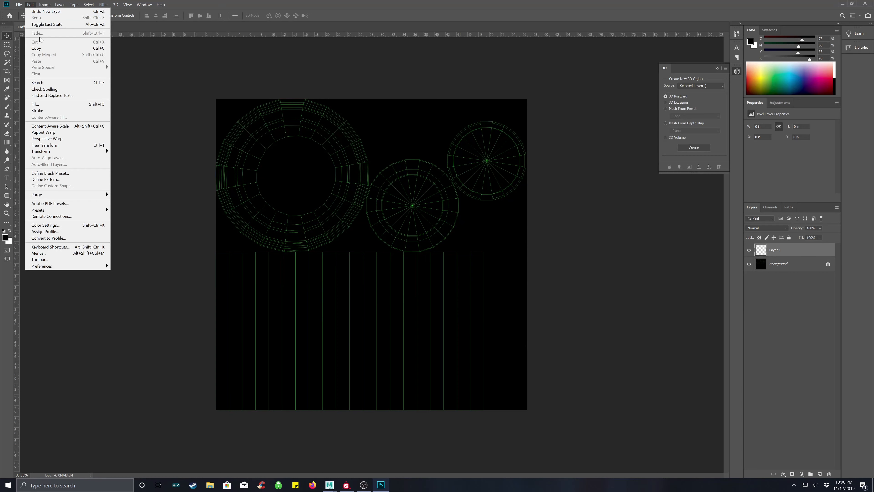
pyautogui.click(48, 104)
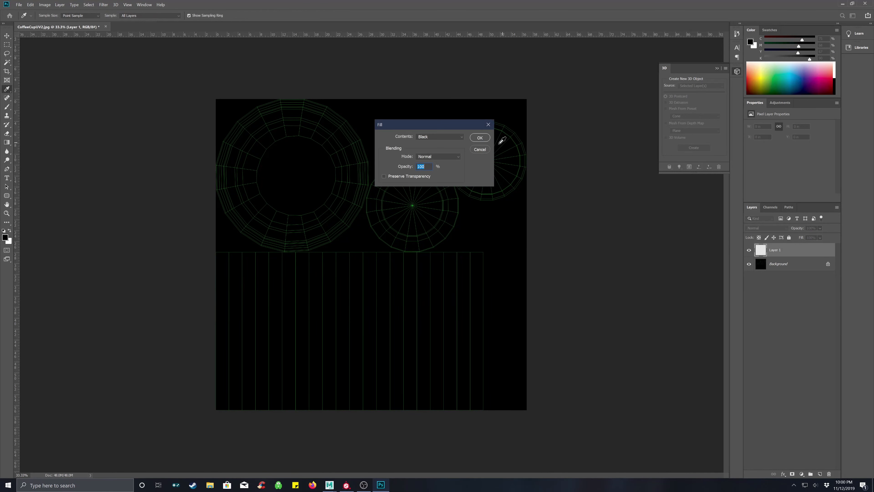
pyautogui.click(436, 136)
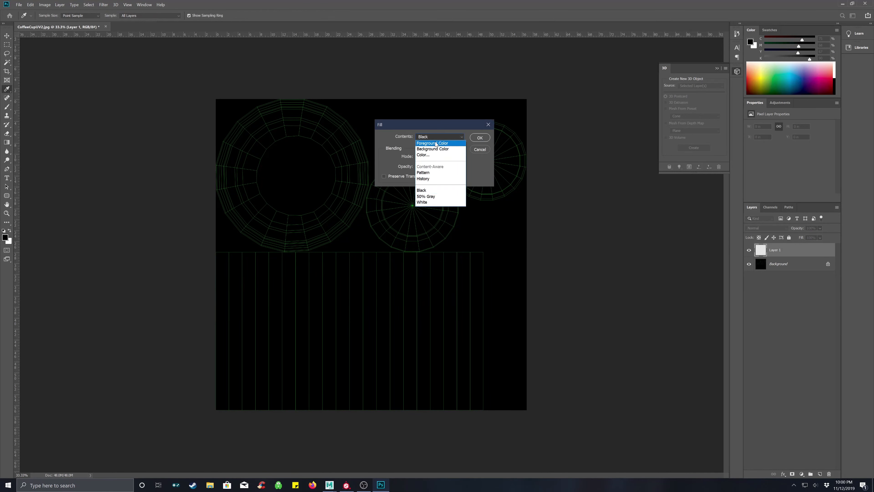
pyautogui.click(423, 155)
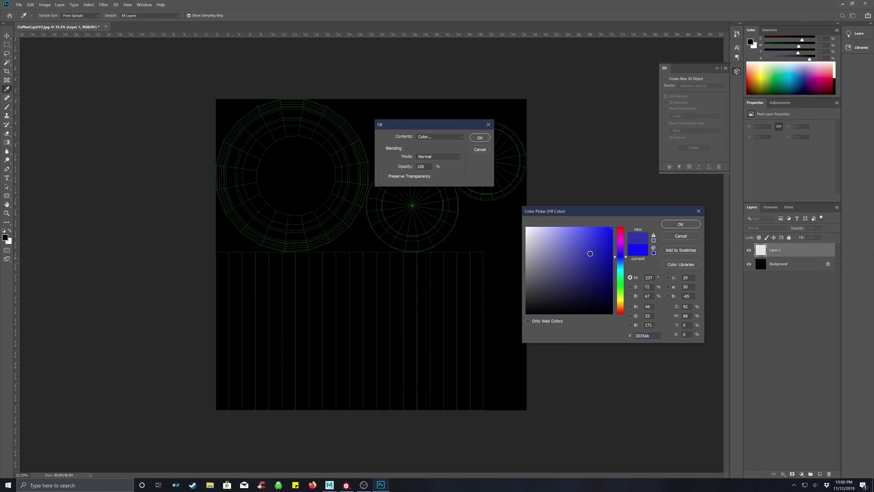
pyautogui.click(680, 224)
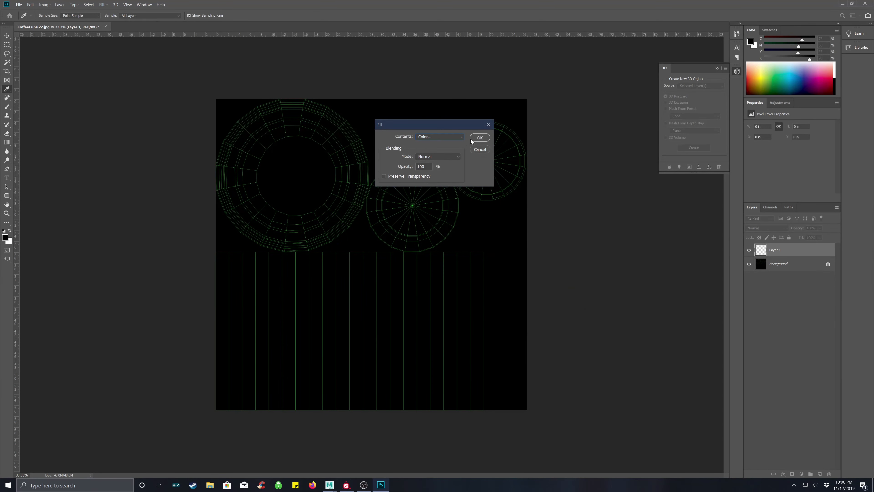
pyautogui.click(479, 137)
pyautogui.press('v')
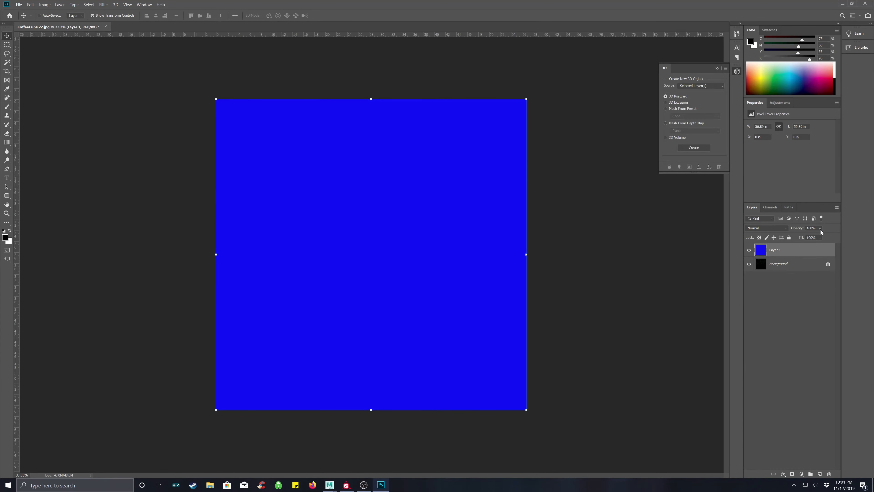
pyautogui.moveTo(813, 237); pyautogui.dragTo(812, 238)
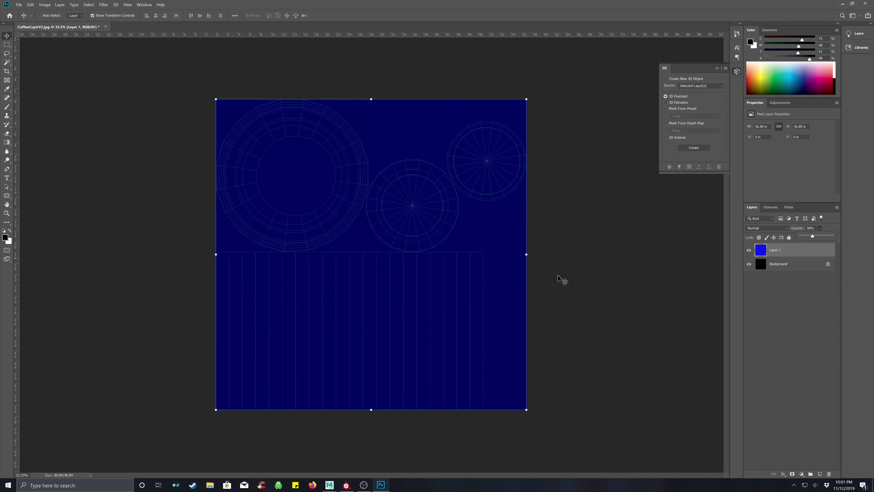